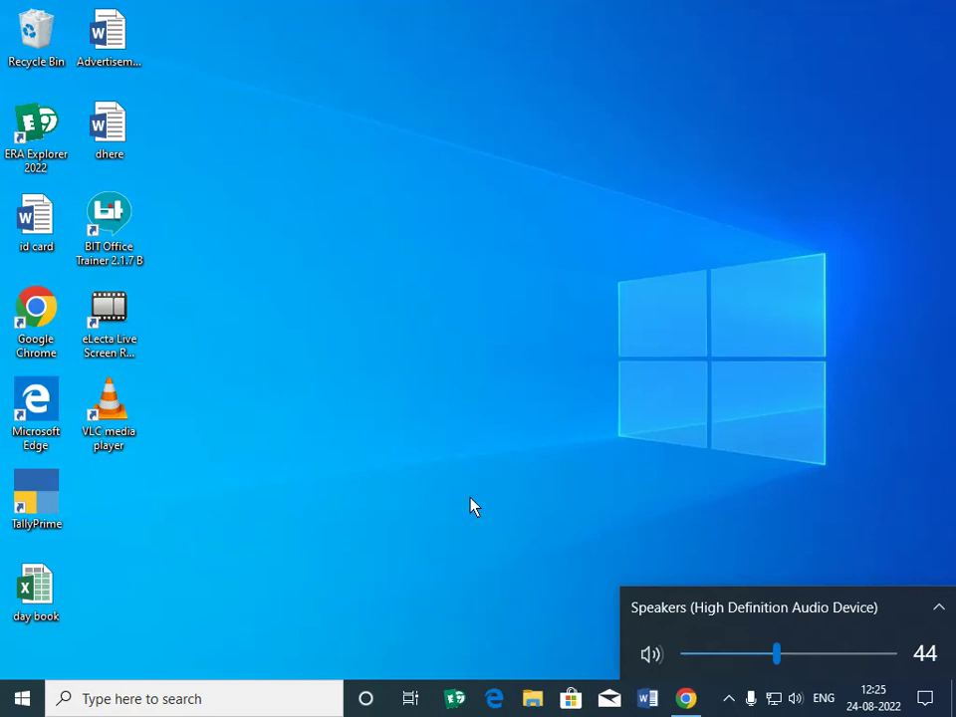
Step: Launch Excel 2013 by searching 'ex' from the Windows 10 taskbar
click(474, 506)
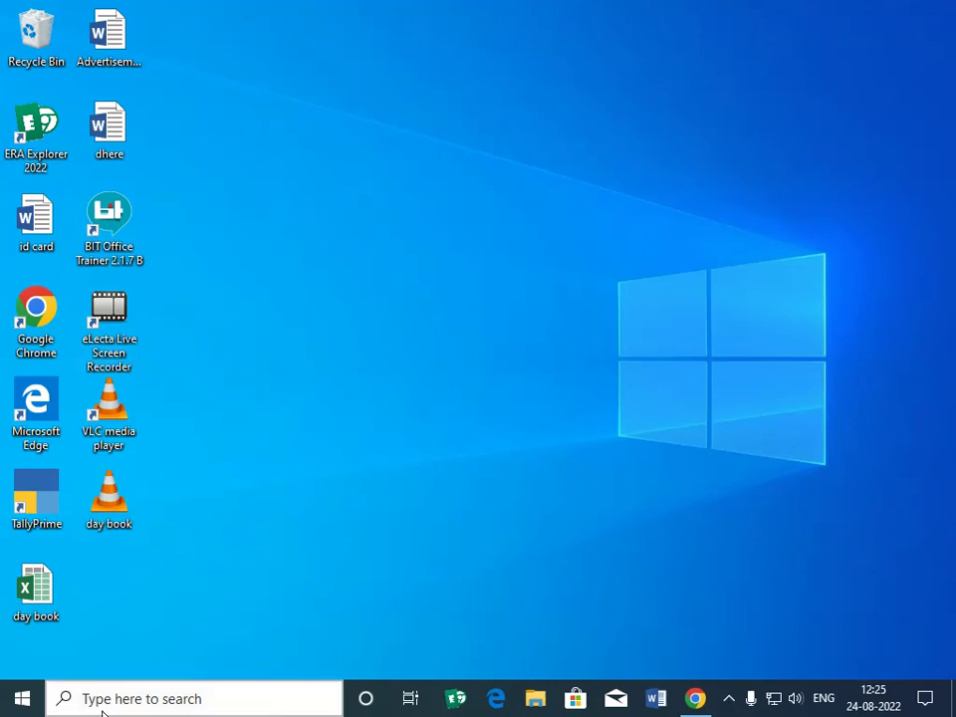
click(342, 709)
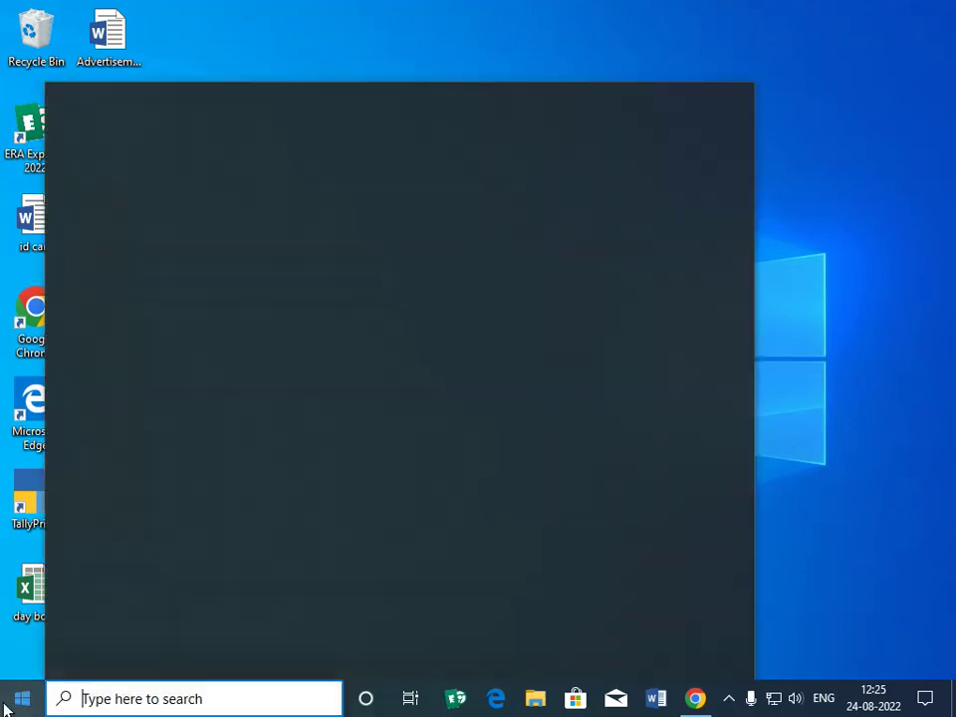
text(ex)
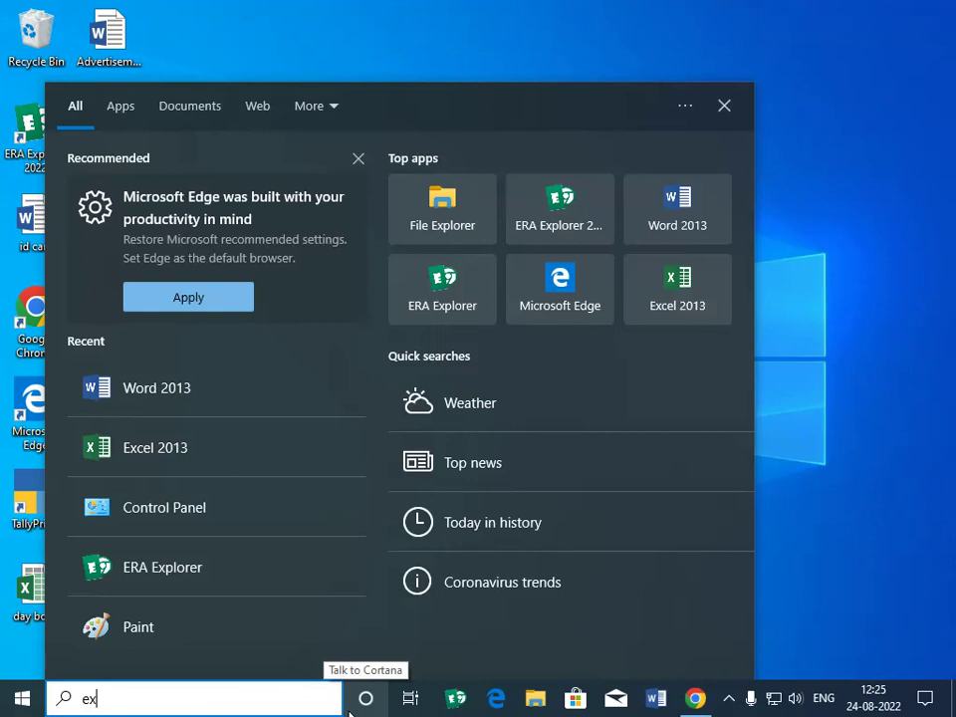
key(Return)
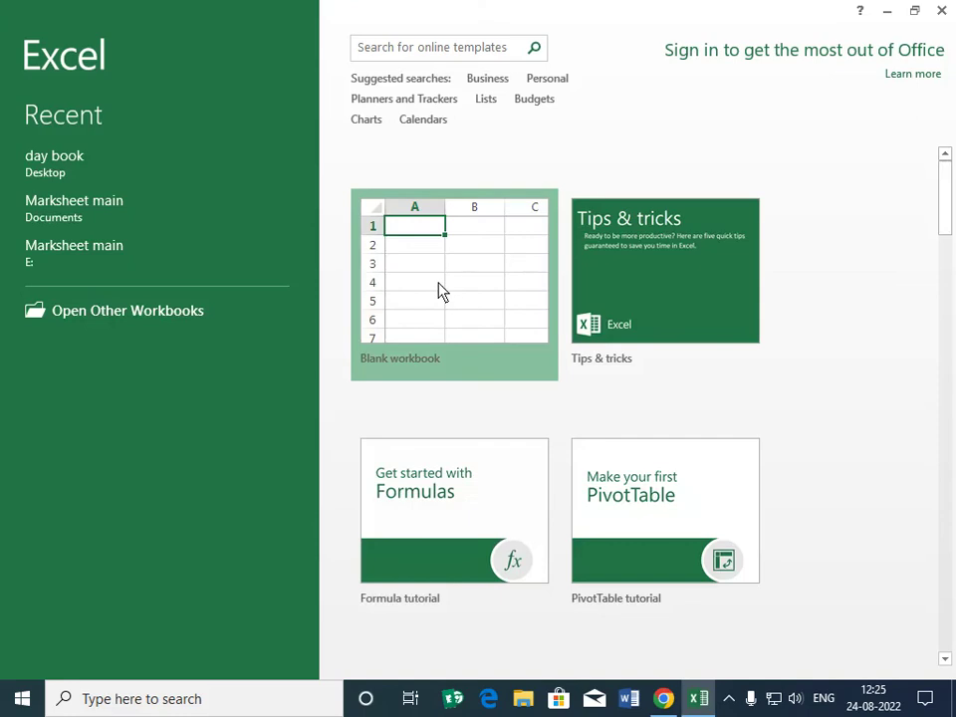
Step: Start a blank workbook and enter the headings 'sr no' and 'date' in A1:B1
click(442, 291)
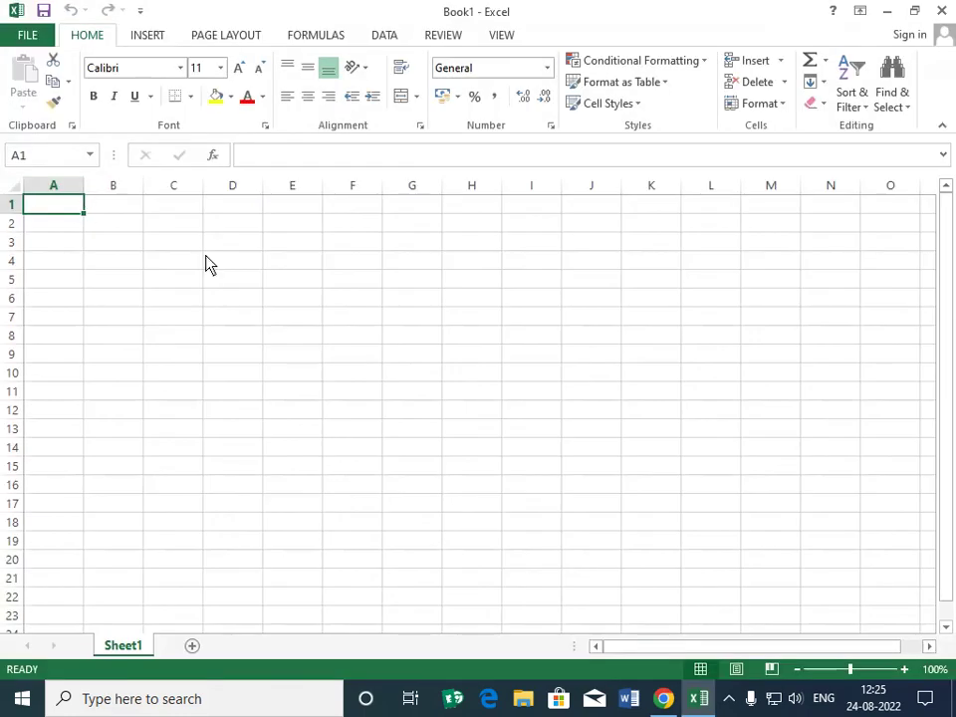
text(sr no)
key(Tab)
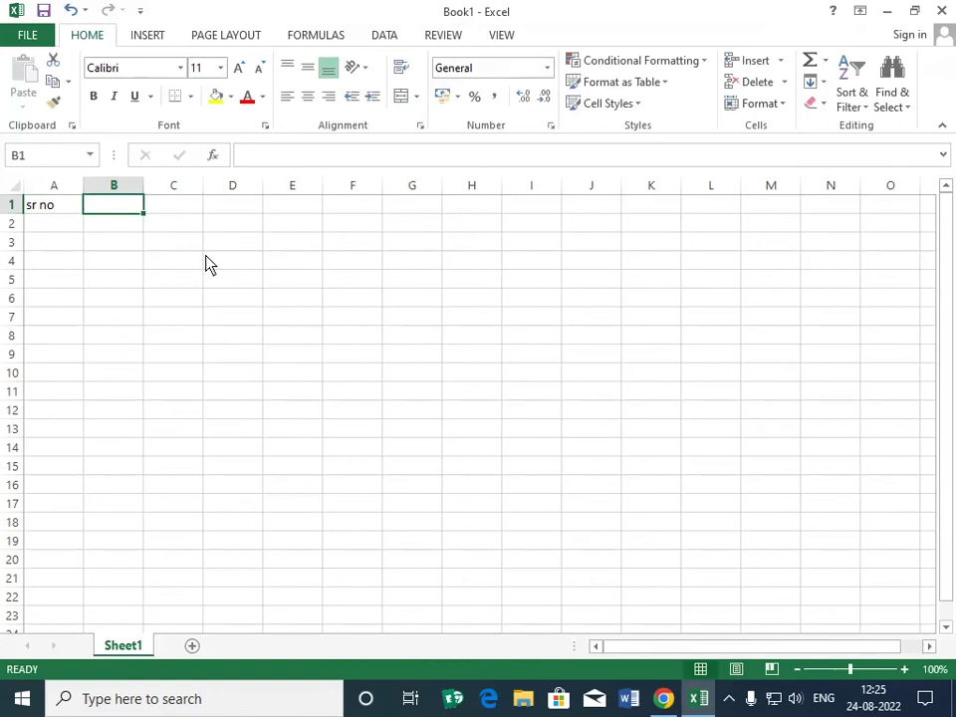
text(date)
key(Tab)
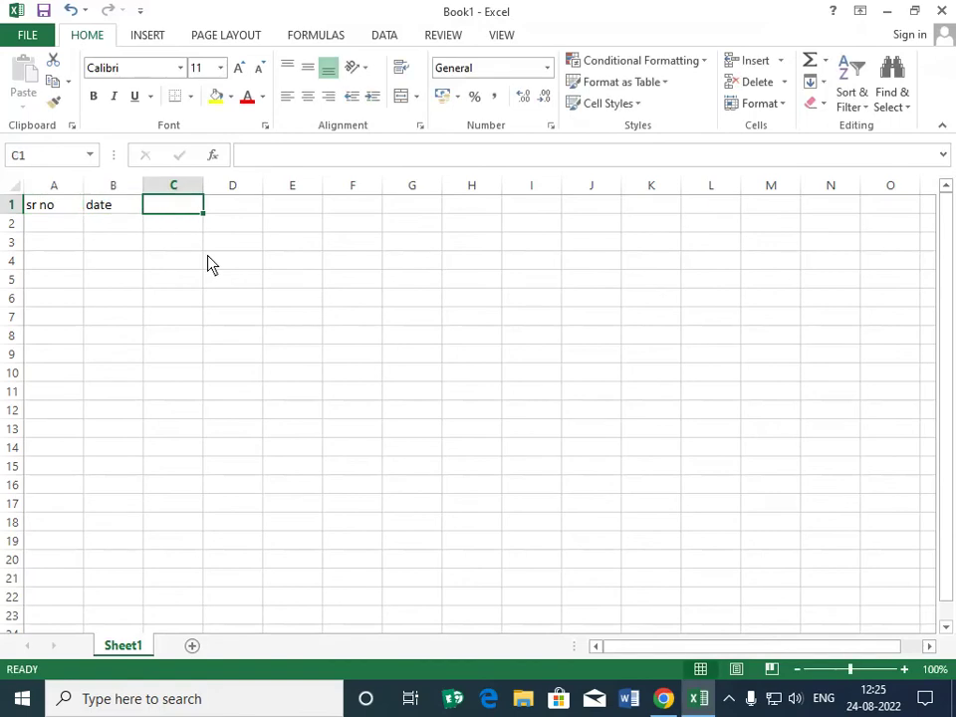
Step: Add the headings 'receipt', 'payment' and 'current balance' in C1:E1
text(pa)
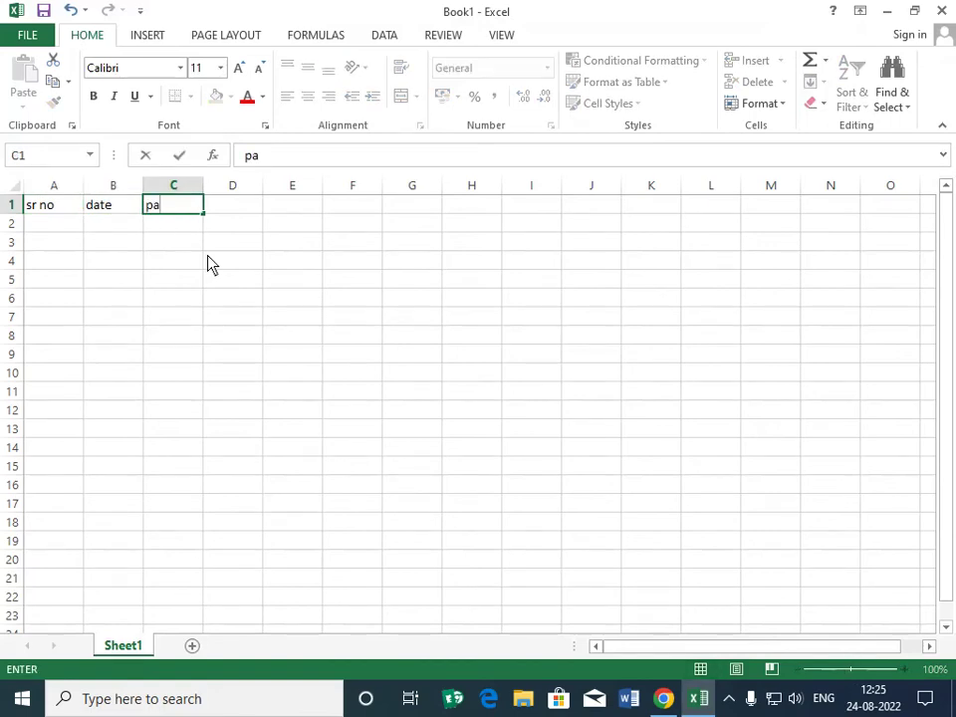
key(BackSpace)
key(BackSpace)
text(re)
text(ceipt)
key(Tab)
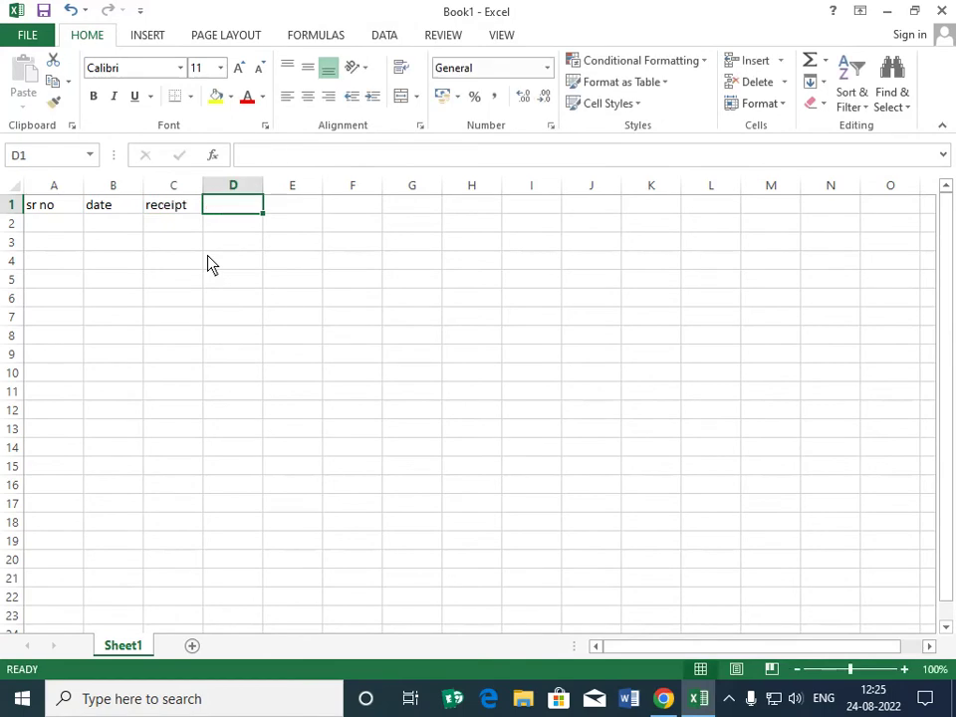
text(payment)
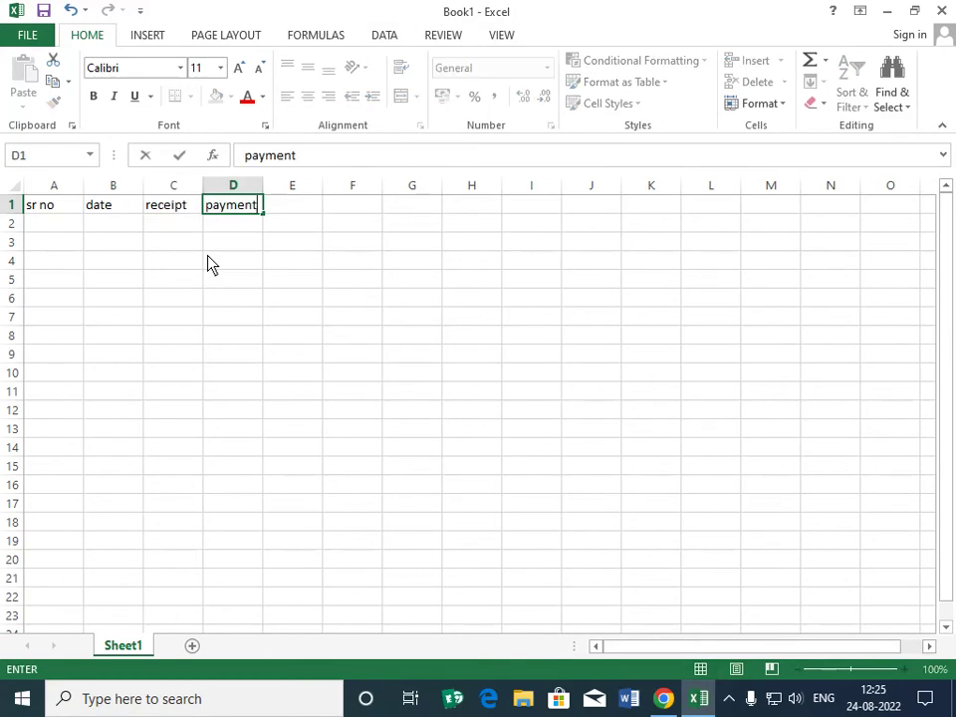
key(Tab)
text(c)
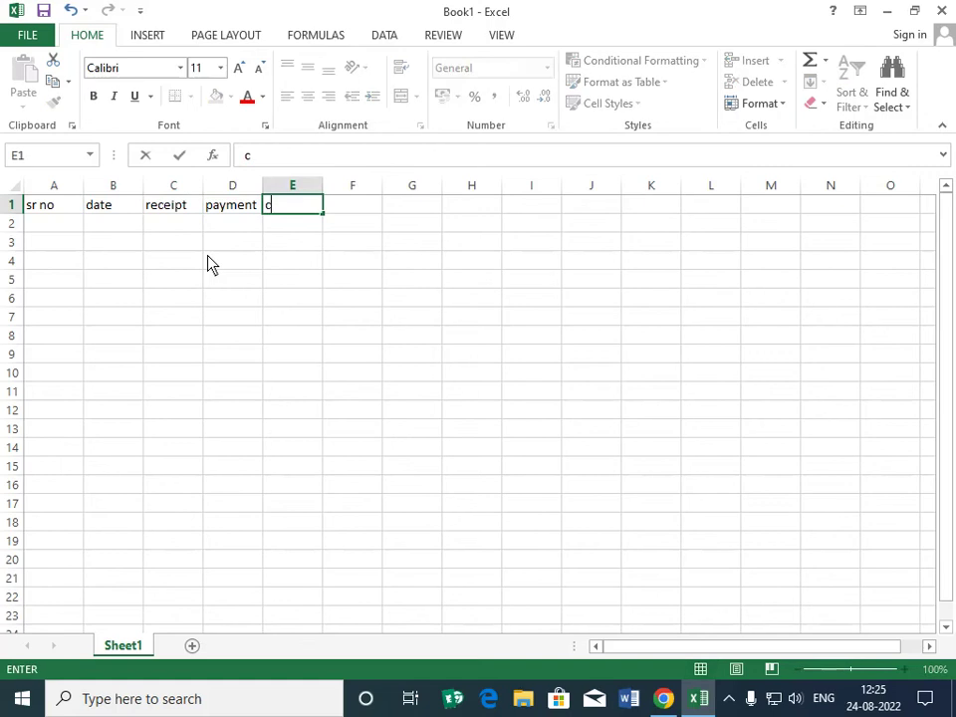
text(urrent)
text( balance)
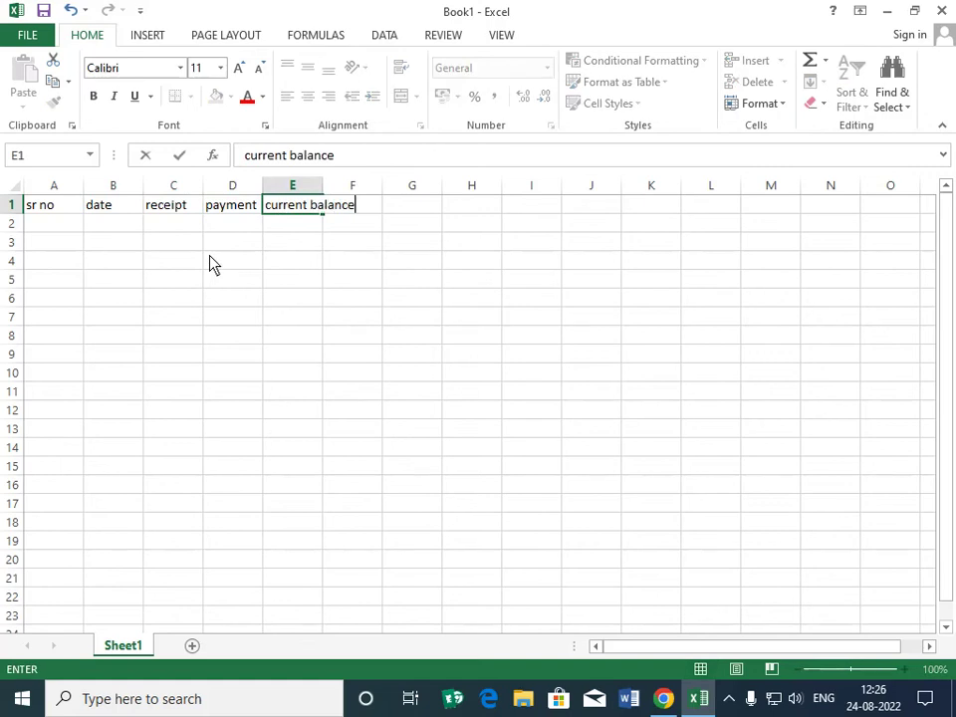
click(163, 247)
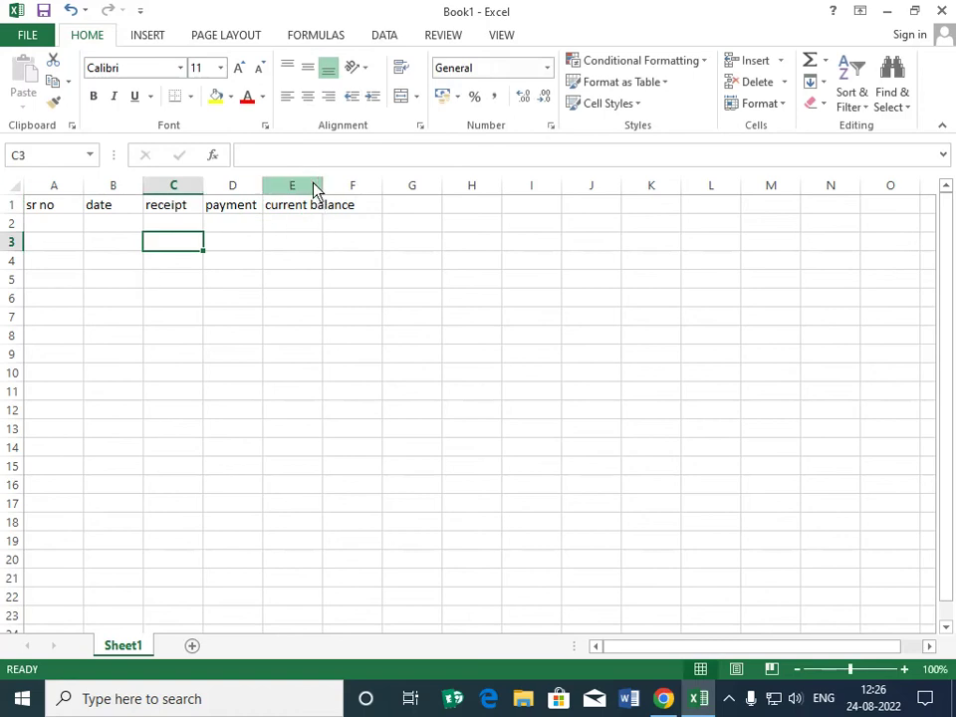
Step: Widen columns E, D and B and narrow column A so every heading fits
drag(324, 188, 365, 189)
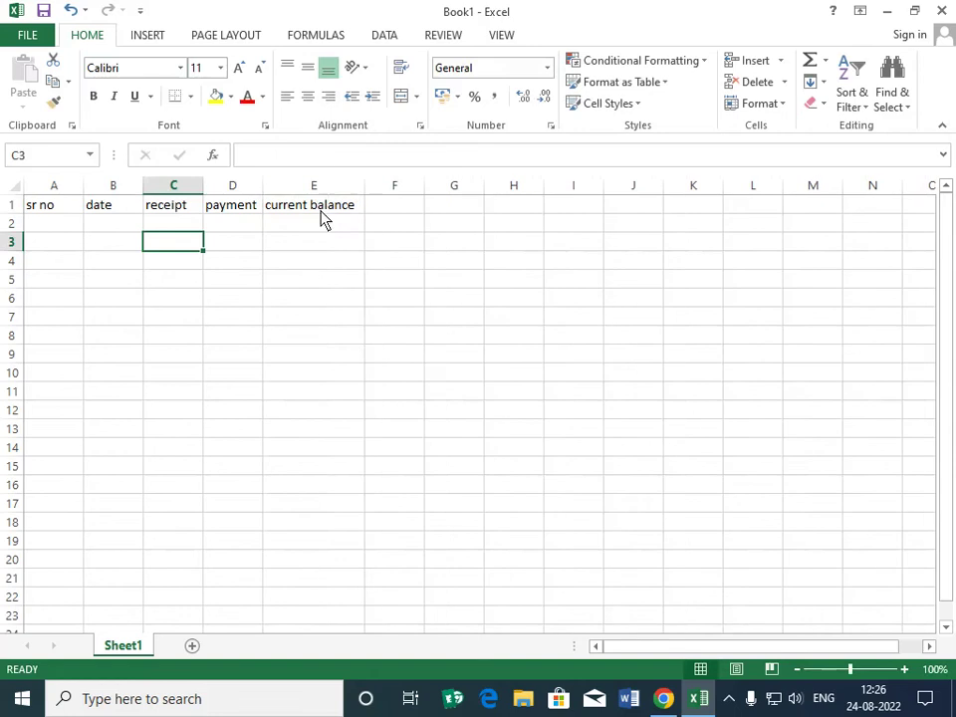
click(251, 188)
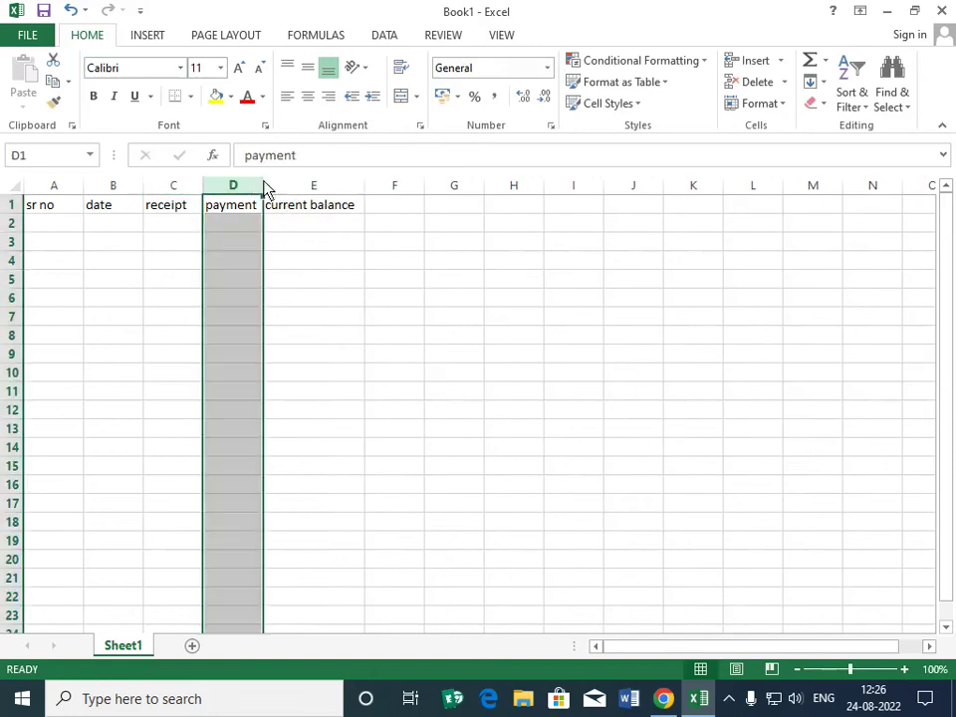
drag(262, 188, 268, 187)
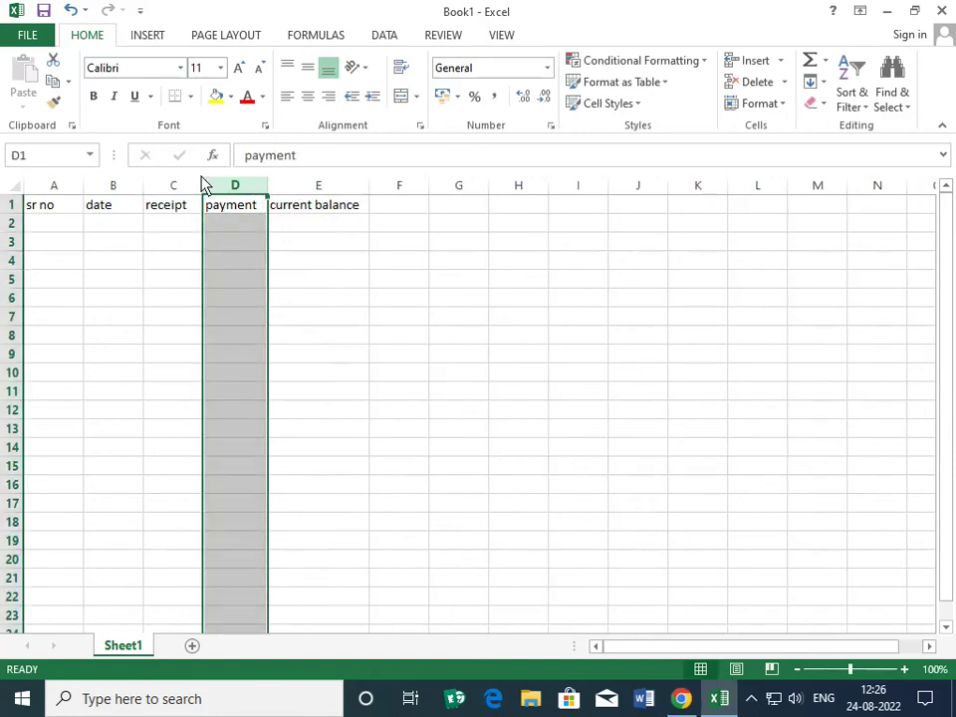
drag(143, 185, 152, 185)
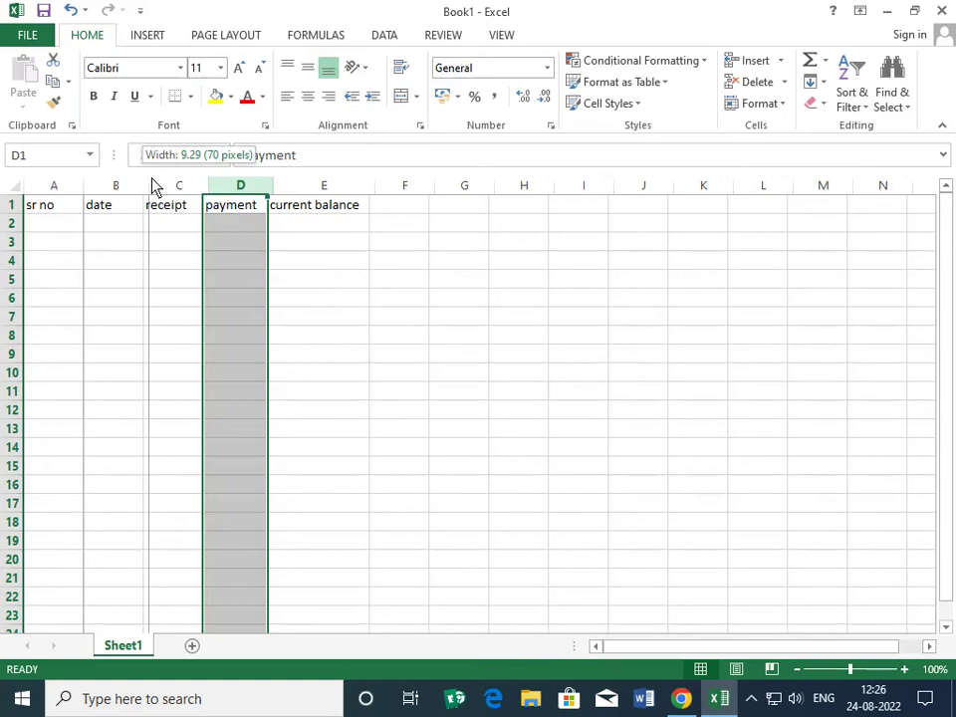
click(54, 185)
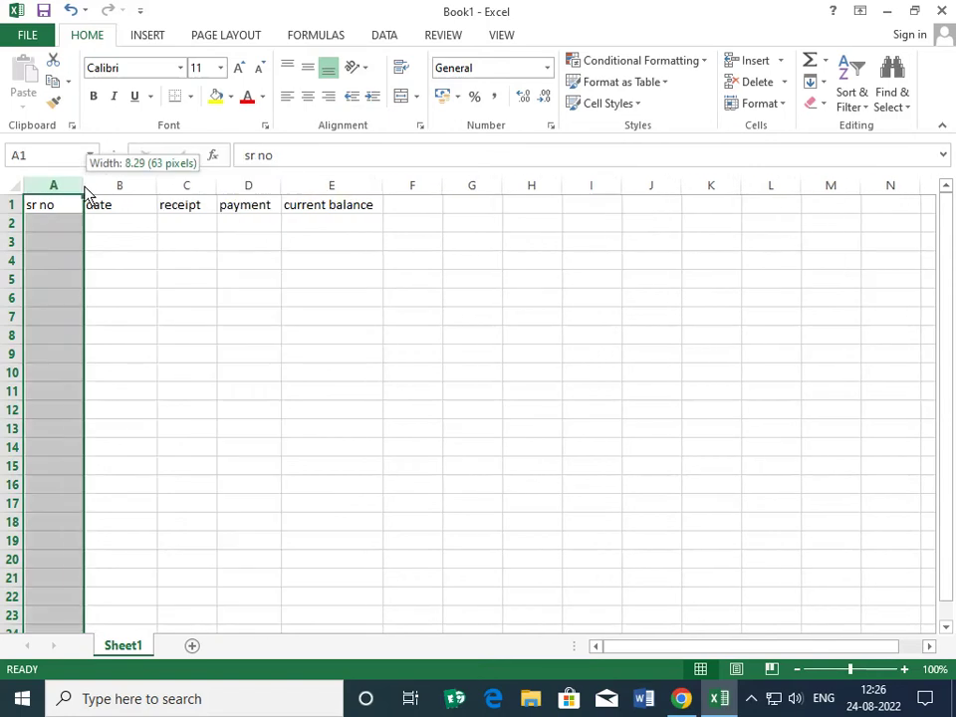
mouse_move(84, 185)
mouse_down()
mouse_move(64, 186)
mouse_move(357, 394)
mouse_move(362, 387)
mouse_up()
click(70, 243)
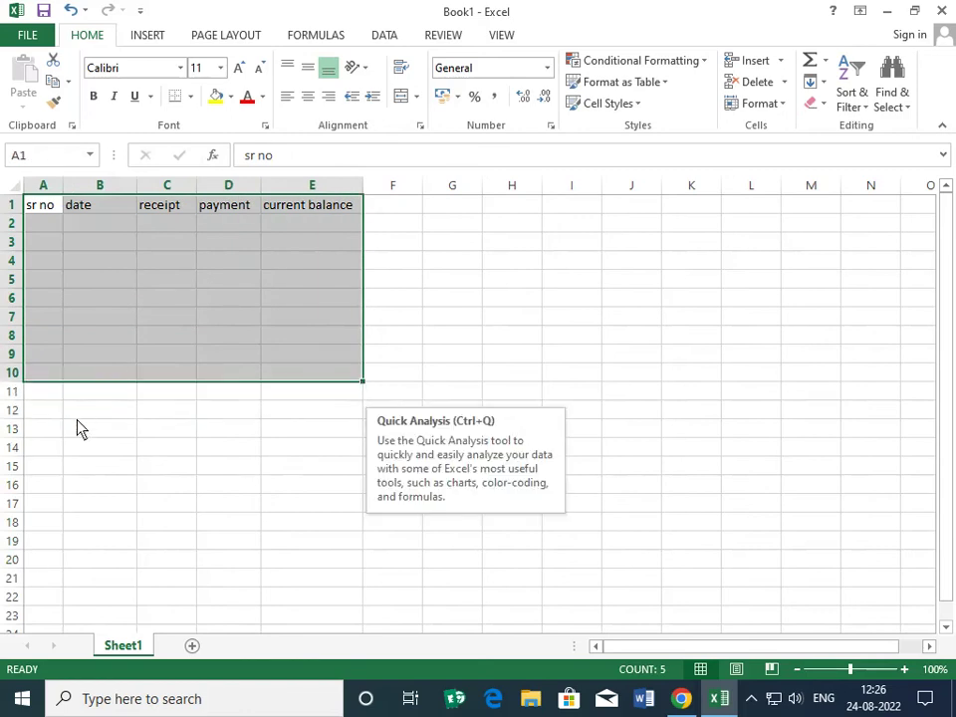
Step: Convert A1:E10 into a banded table using row 1 as headers
click(146, 37)
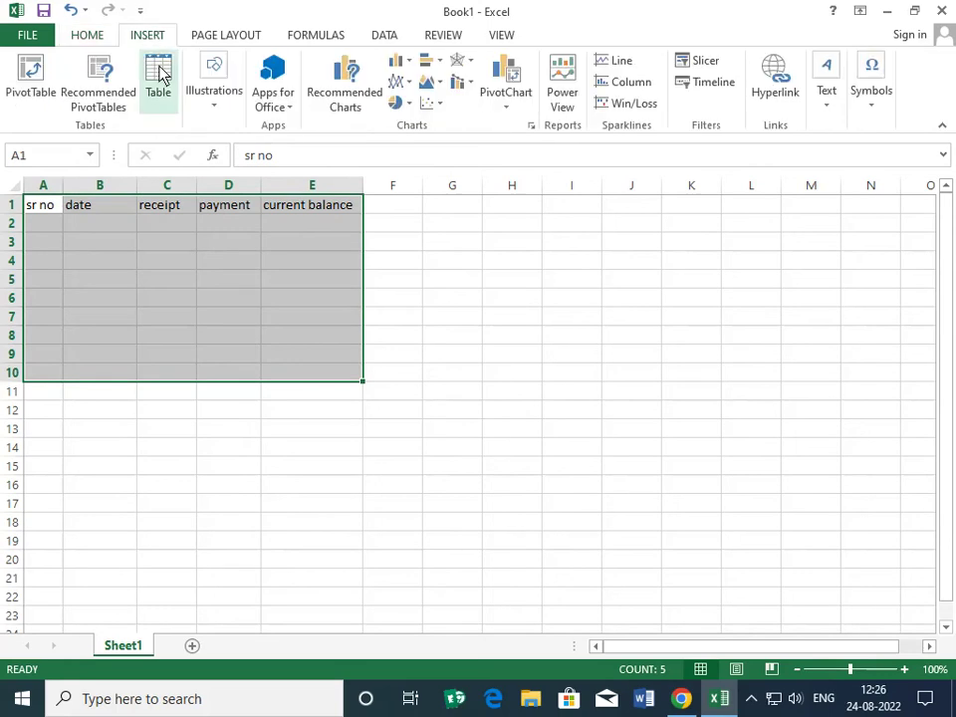
click(160, 75)
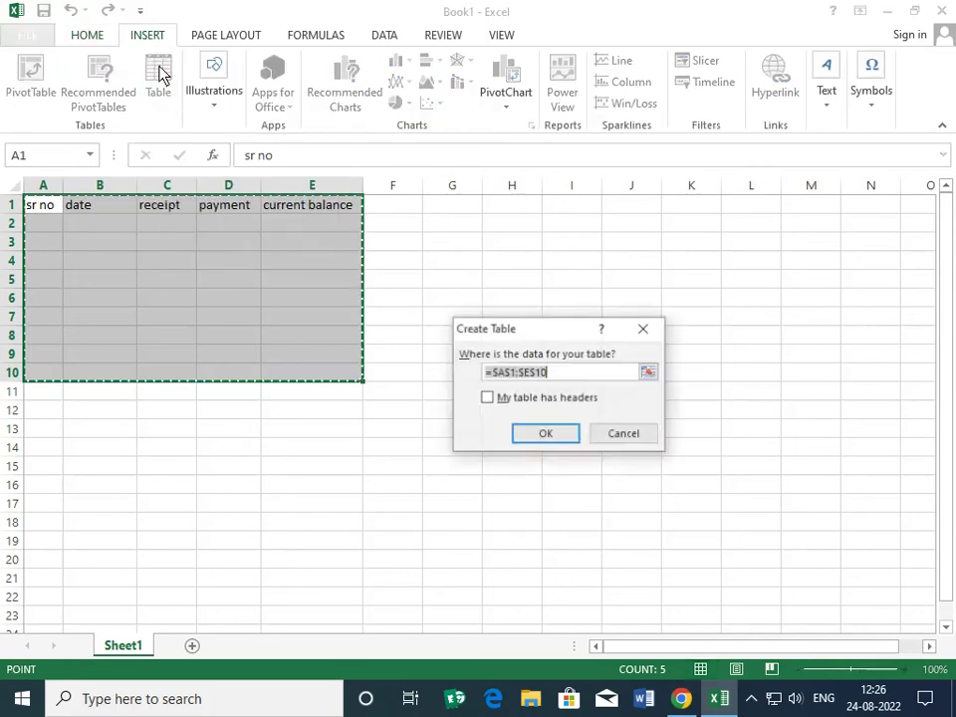
click(508, 399)
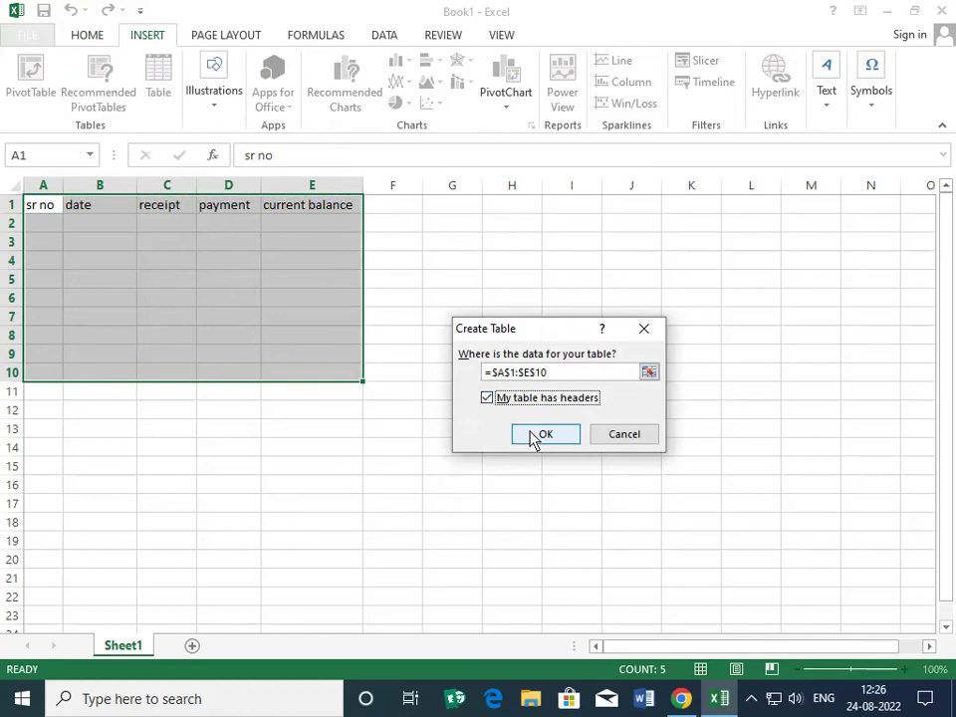
click(539, 440)
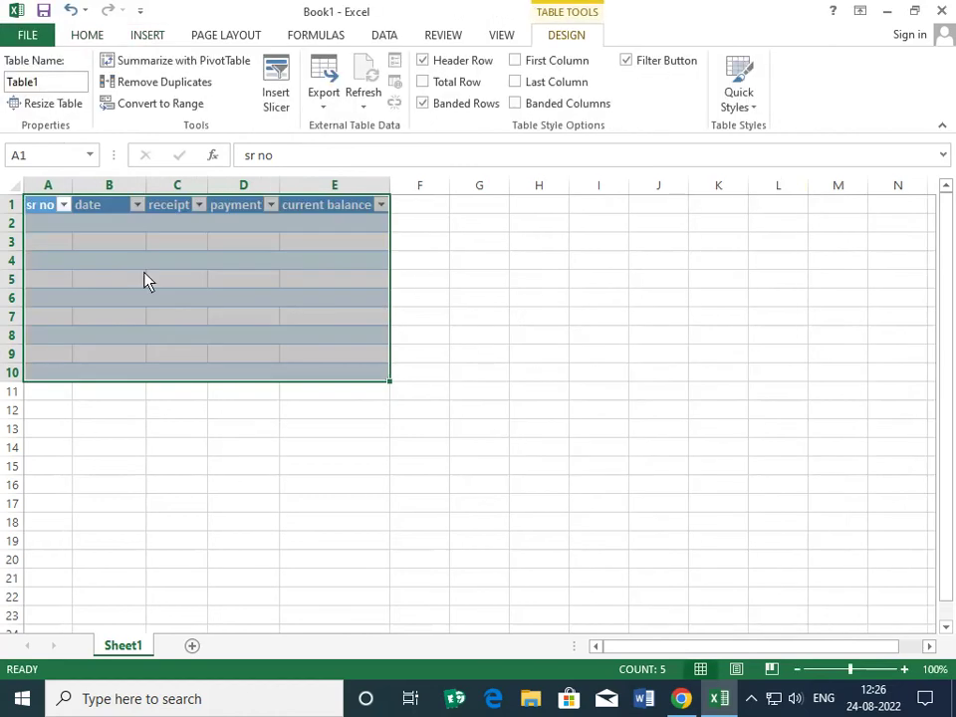
Step: Rename Sheet1 to 'day book'
click(251, 394)
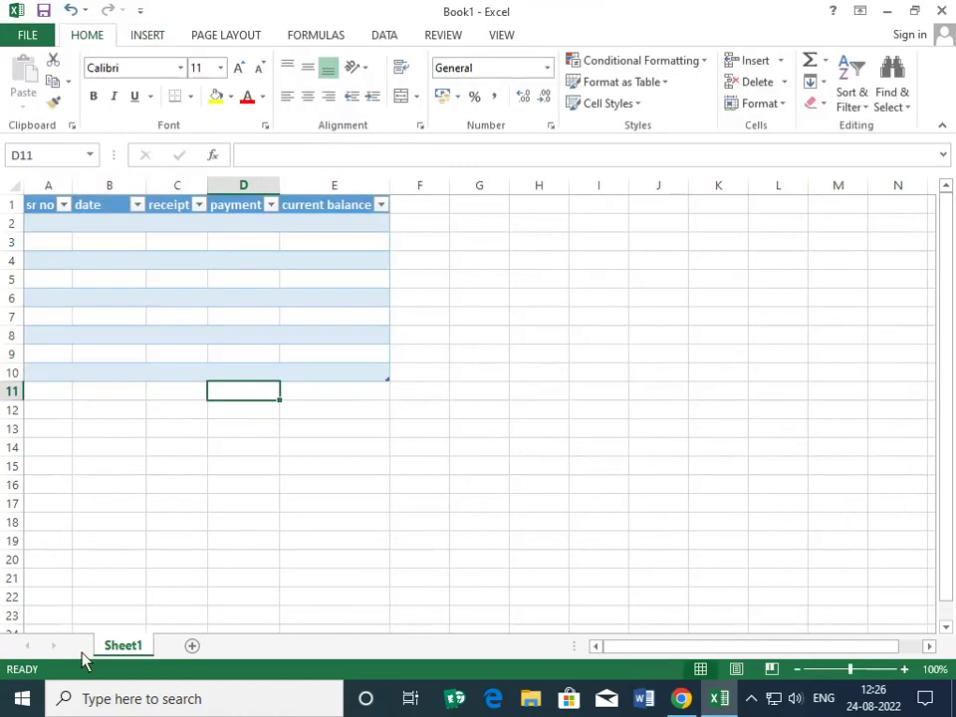
double_click(124, 652)
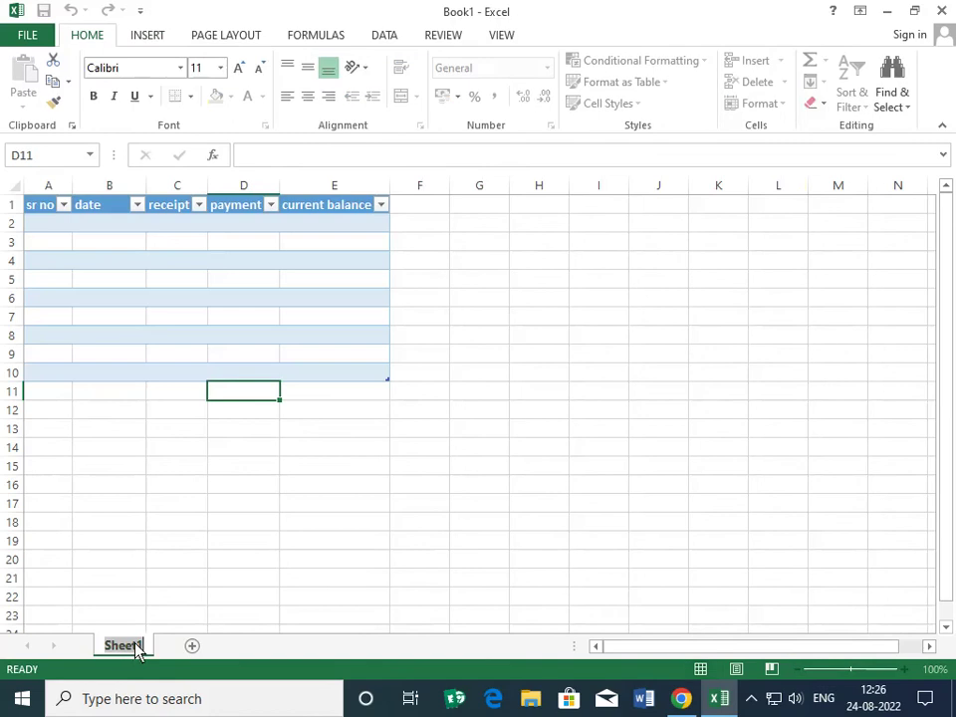
text(day bo)
text(ok)
key(Return)
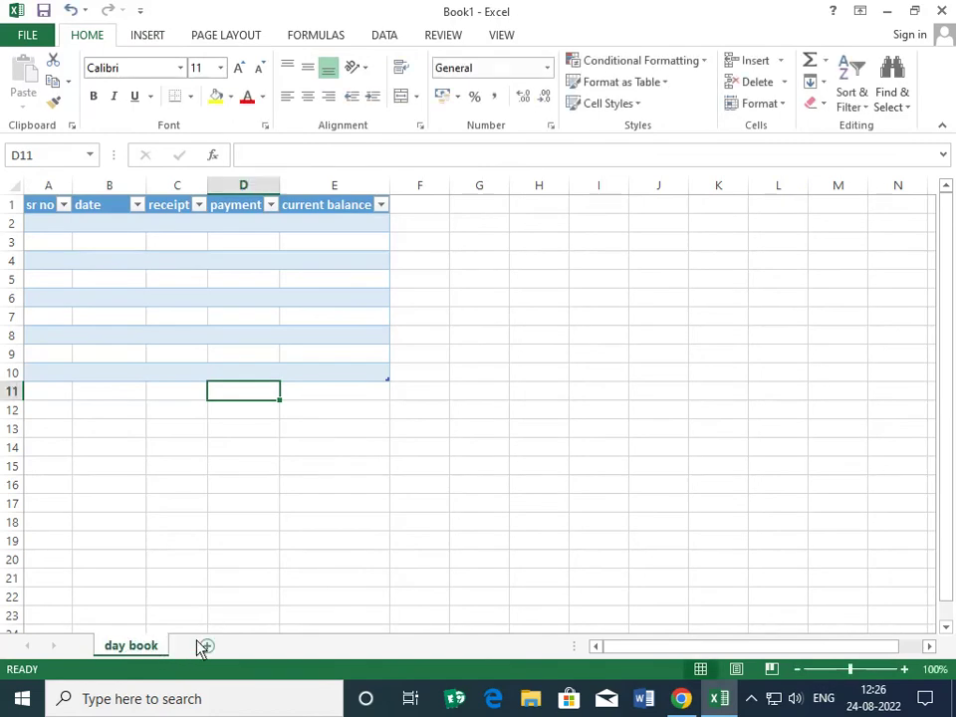
Step: Add a second worksheet named 'receipt'
click(206, 646)
double_click(199, 646)
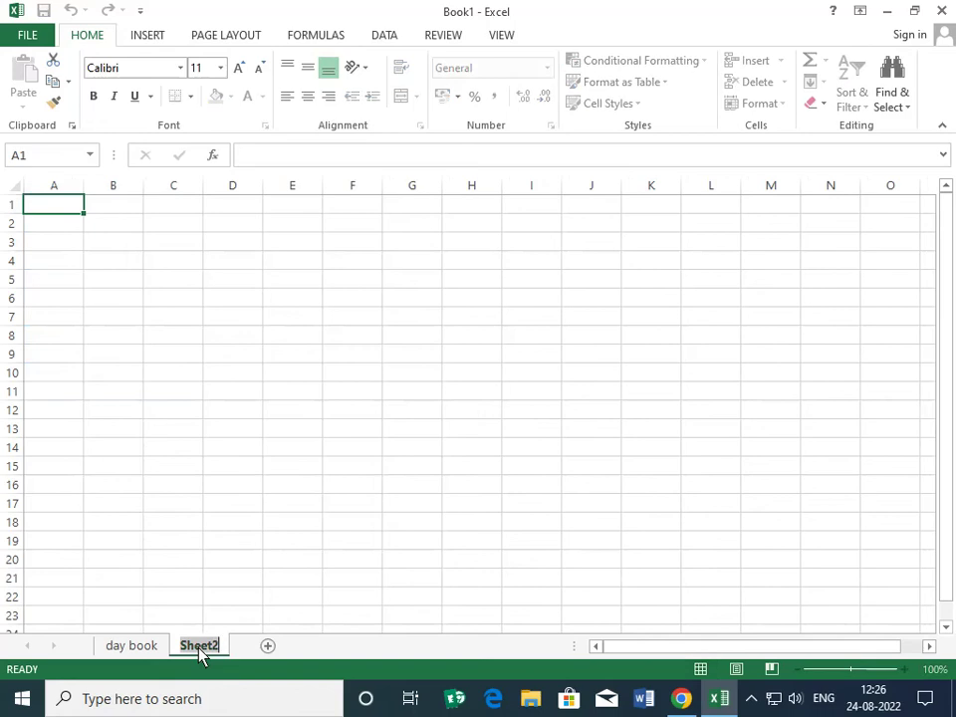
text(r)
text(eceipt)
key(Return)
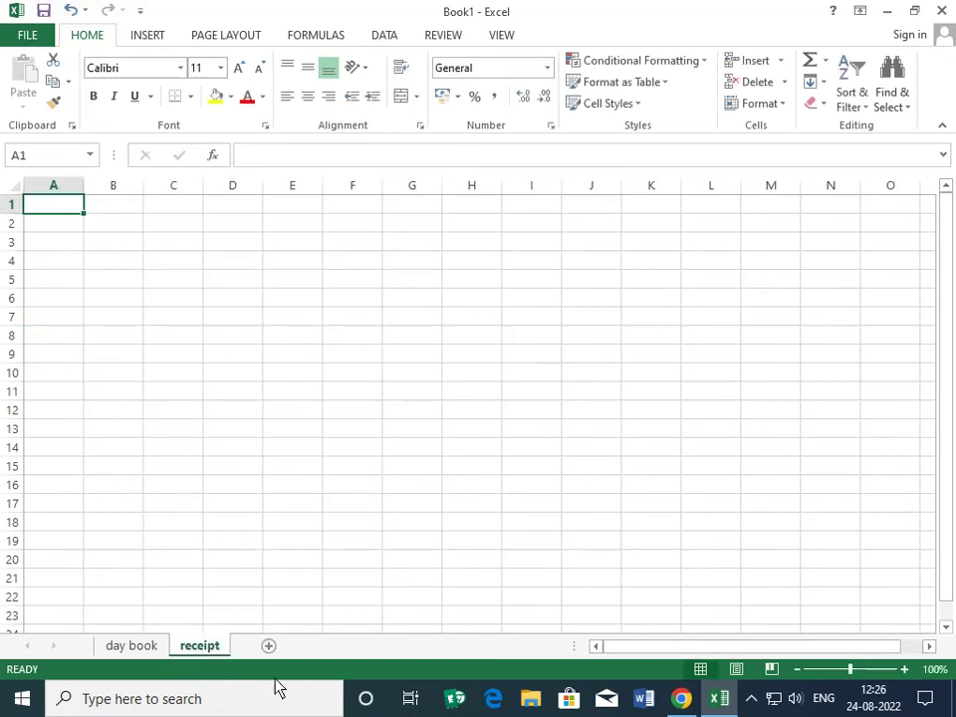
Step: Add a third worksheet named 'payment', then return to the day book sheet
click(269, 647)
double_click(259, 647)
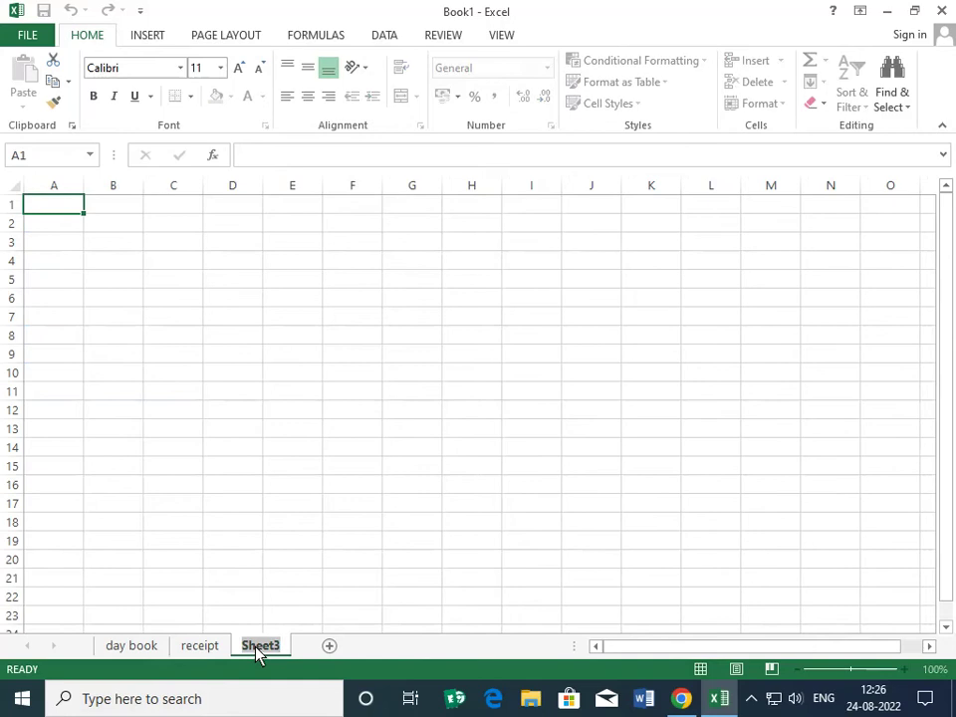
text(pay)
key(Return)
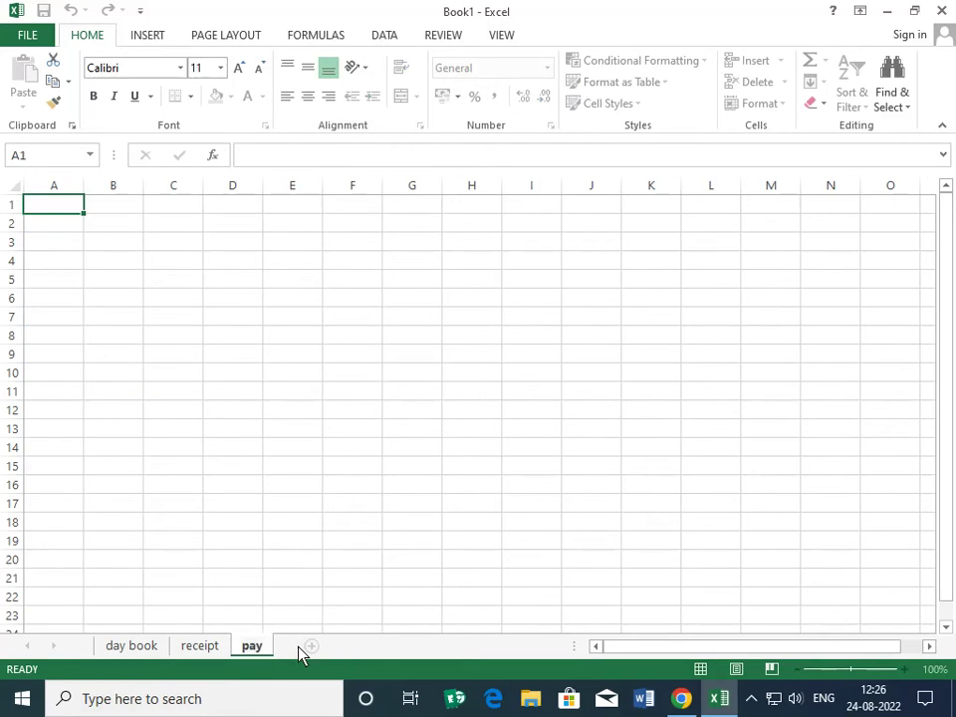
text(ment)
key(Return)
click(126, 647)
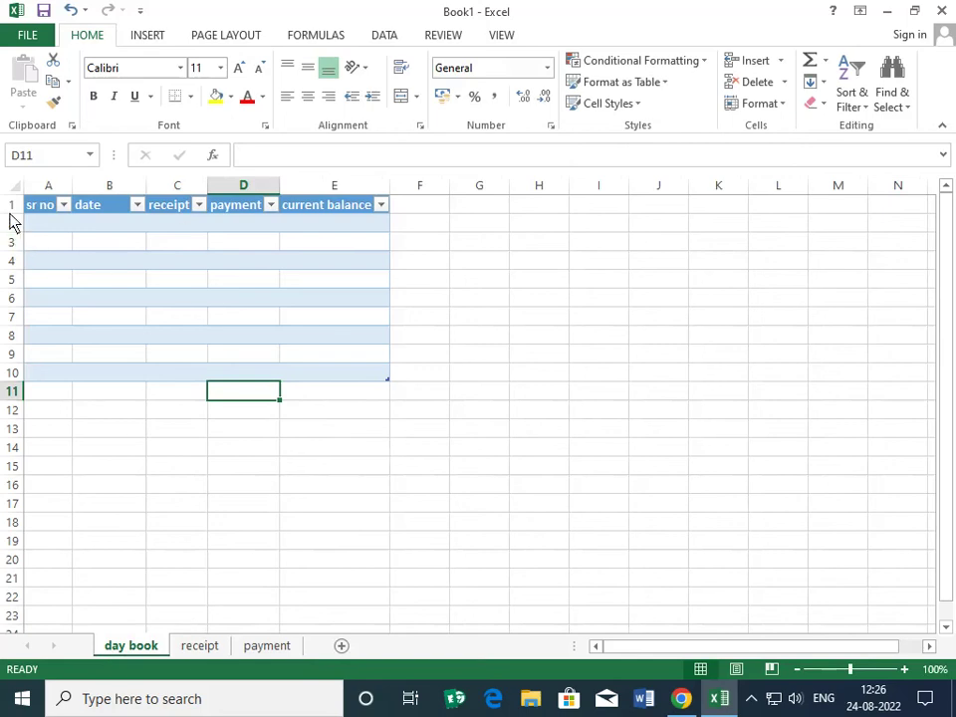
click(45, 228)
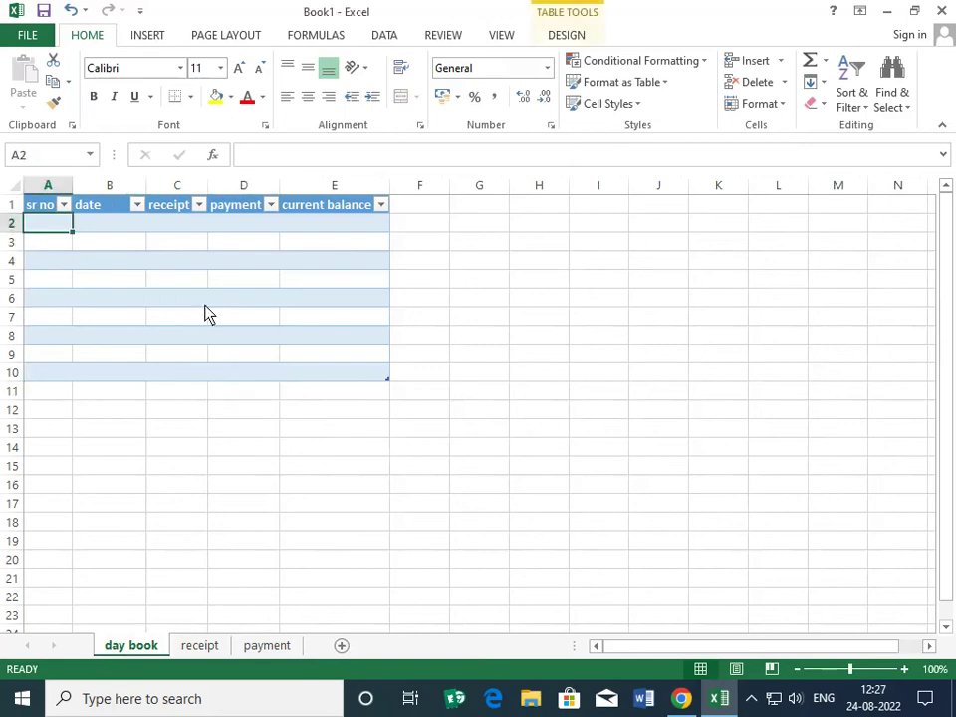
text(=if()
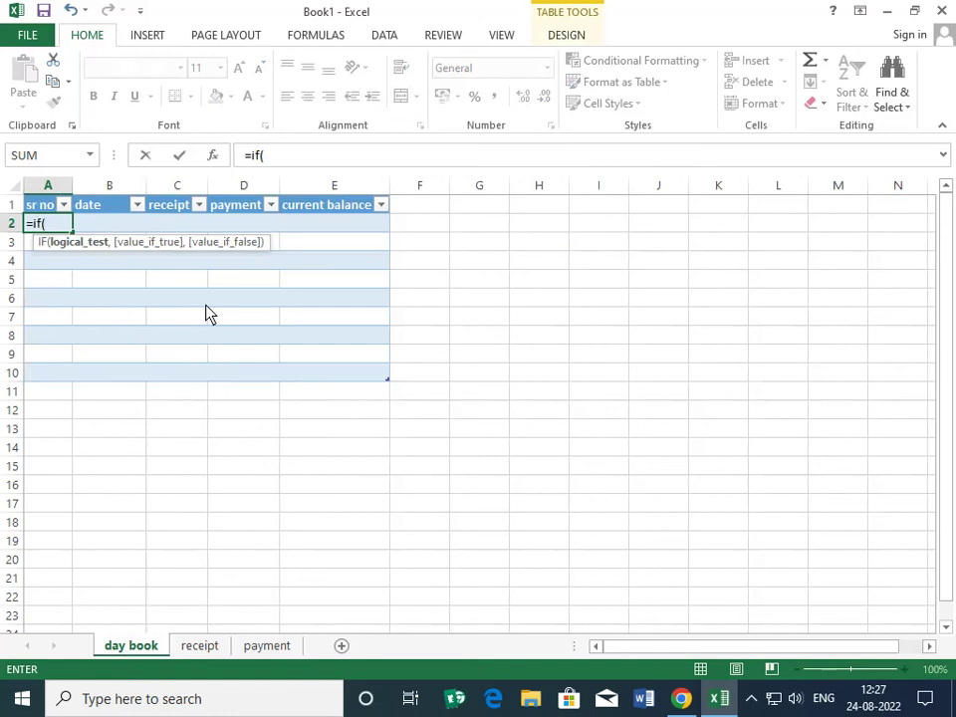
text([@date)
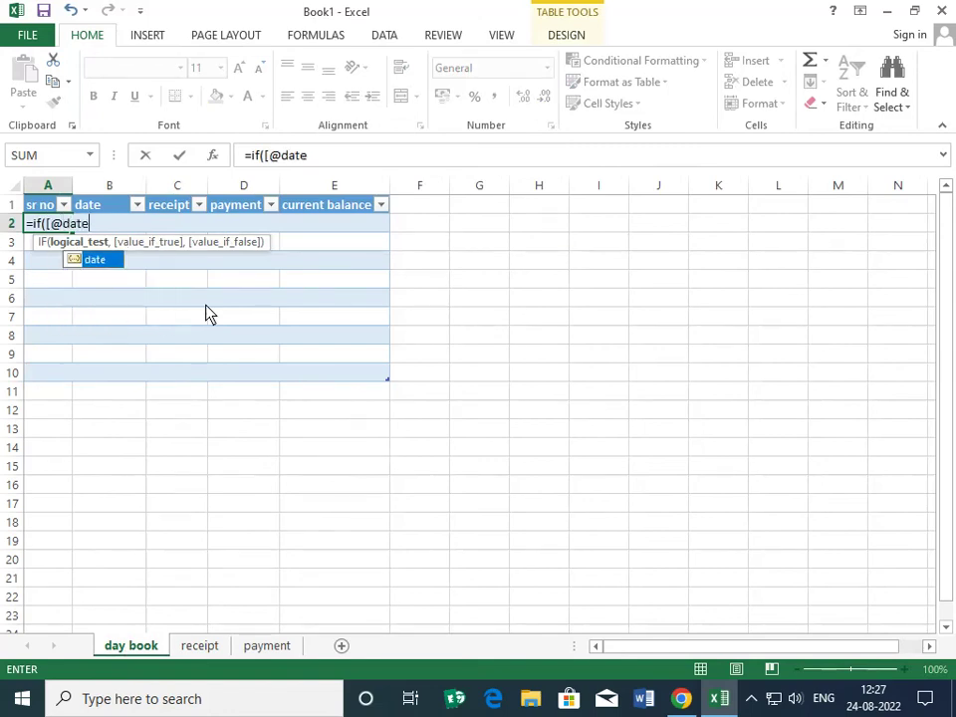
text(]=)
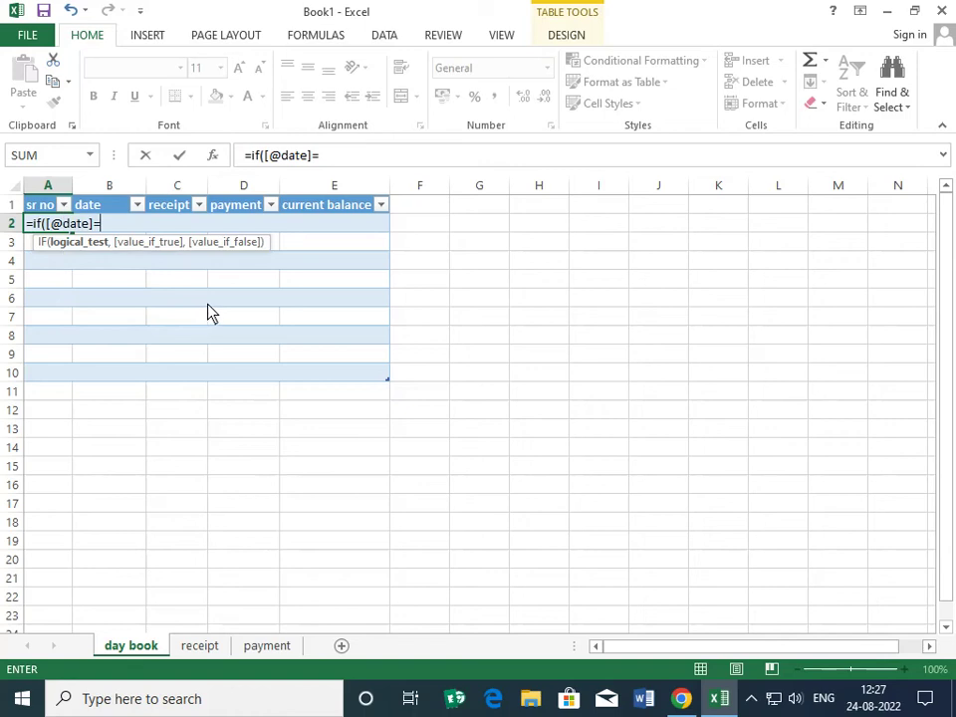
text("")
text(,"")
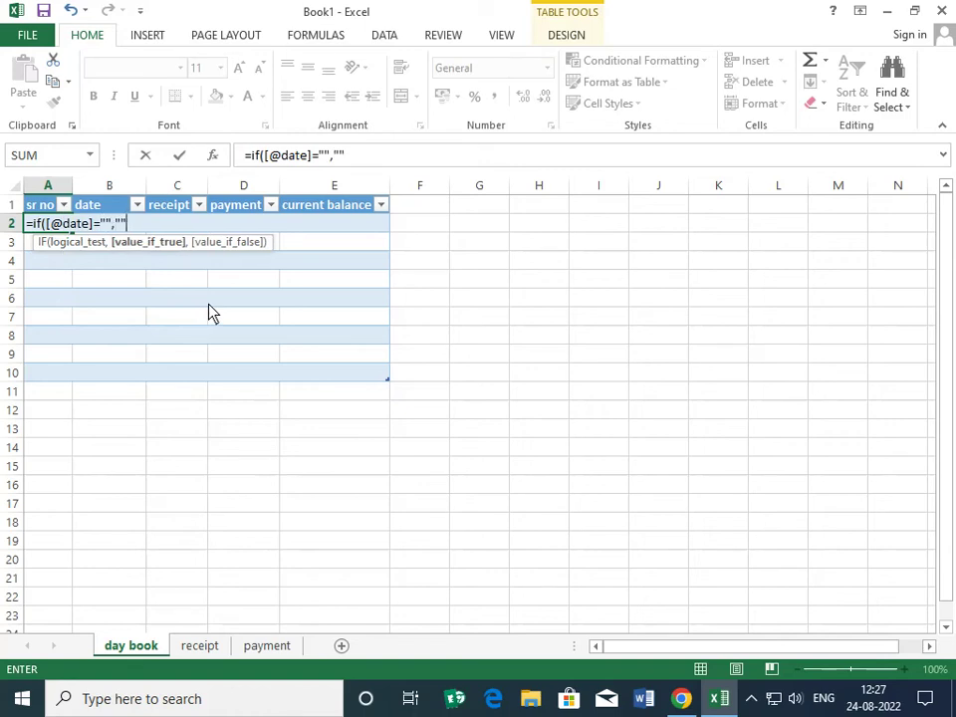
text(,)
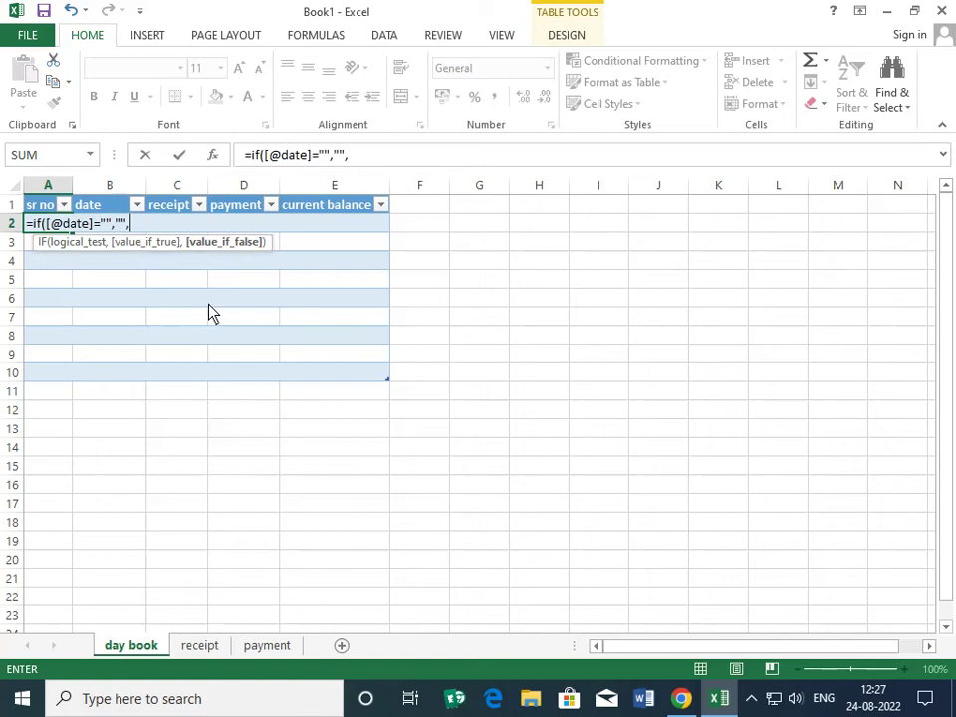
text(row()
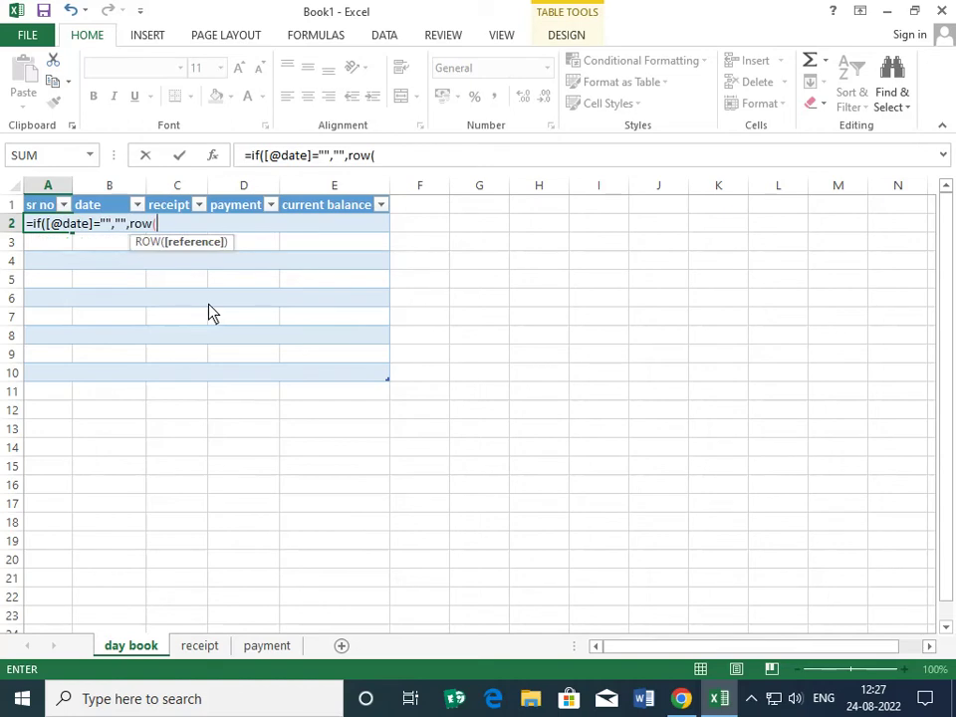
text(1)
text(:1)
text()))
key(Return)
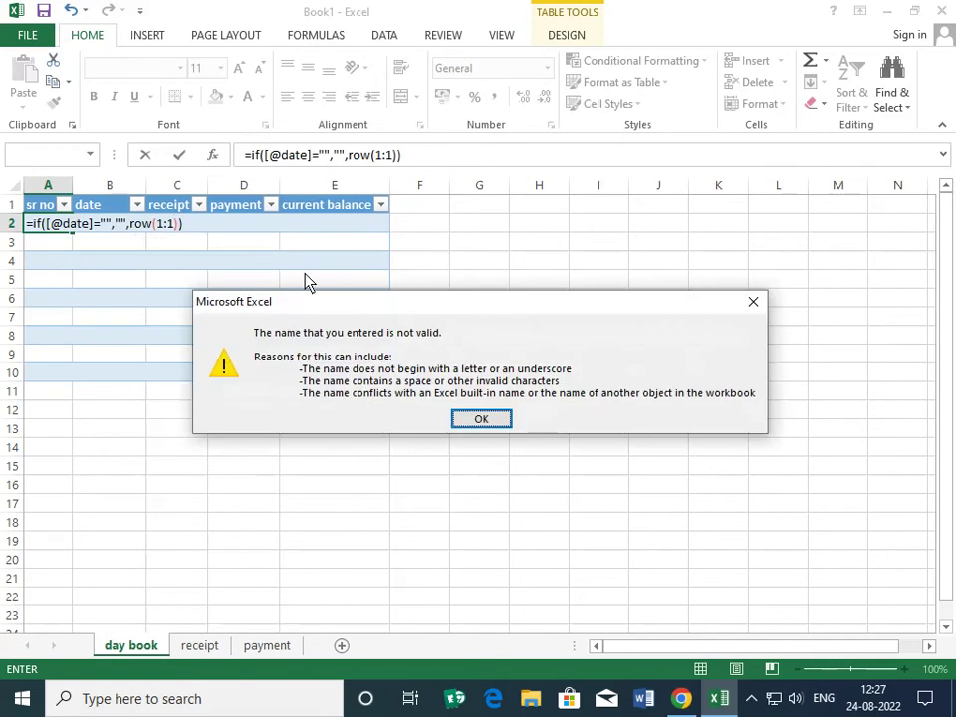
click(463, 419)
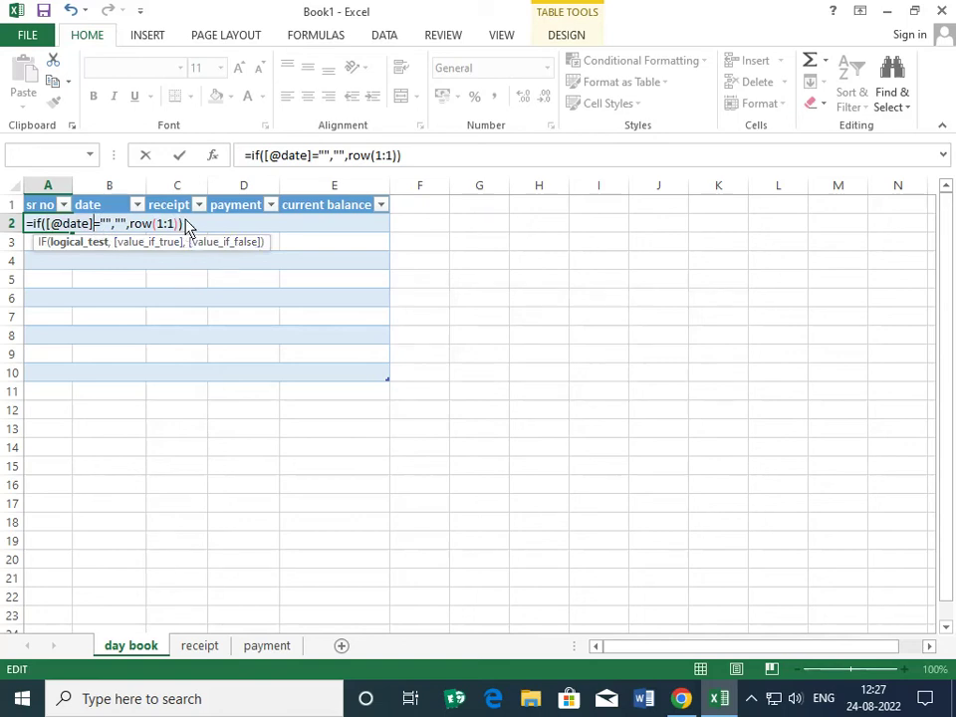
key(Return)
key(Return)
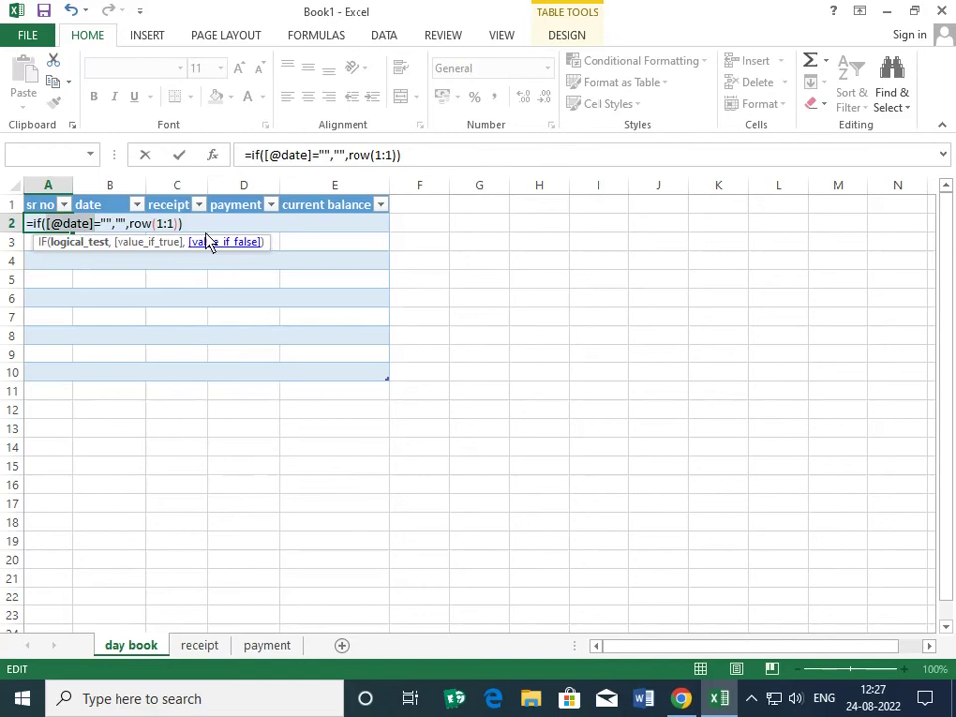
key(Return)
key(Return)
click(219, 224)
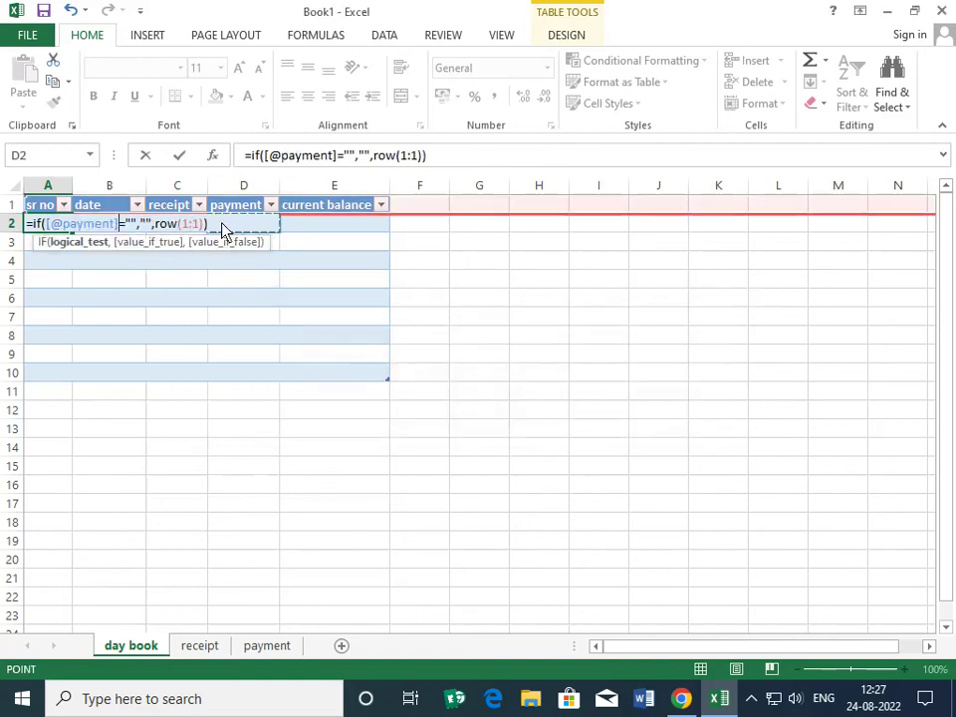
key(BackSpace)
key(BackSpace)
key(BackSpace)
key(BackSpace)
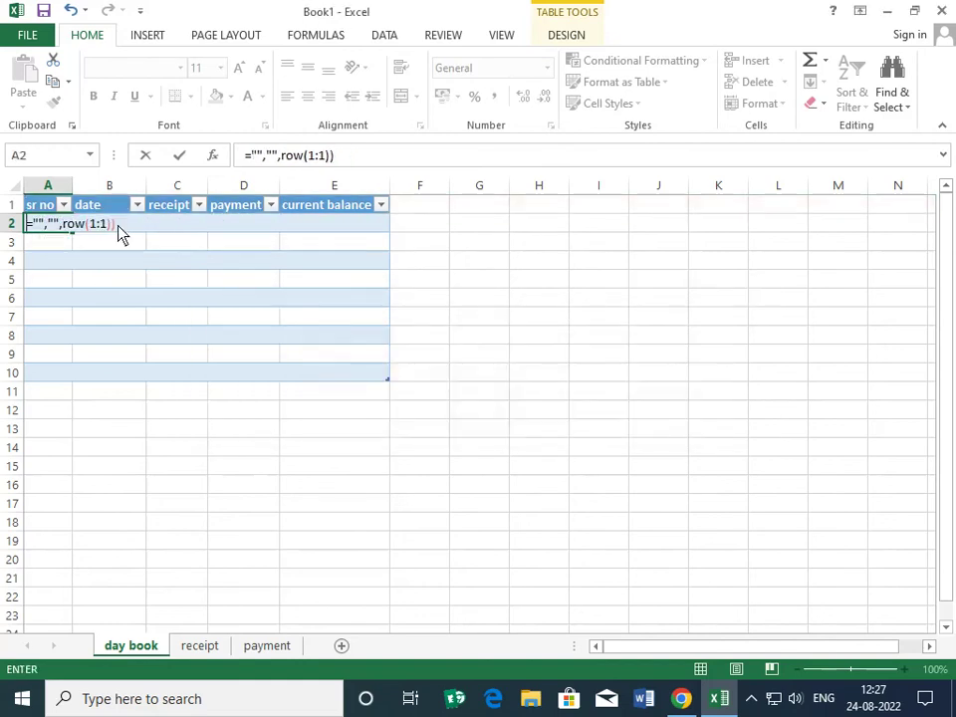
key(BackSpace)
key(BackSpace)
key(BackSpace)
key(BackSpace)
key(BackSpace)
key(BackSpace)
key(BackSpace)
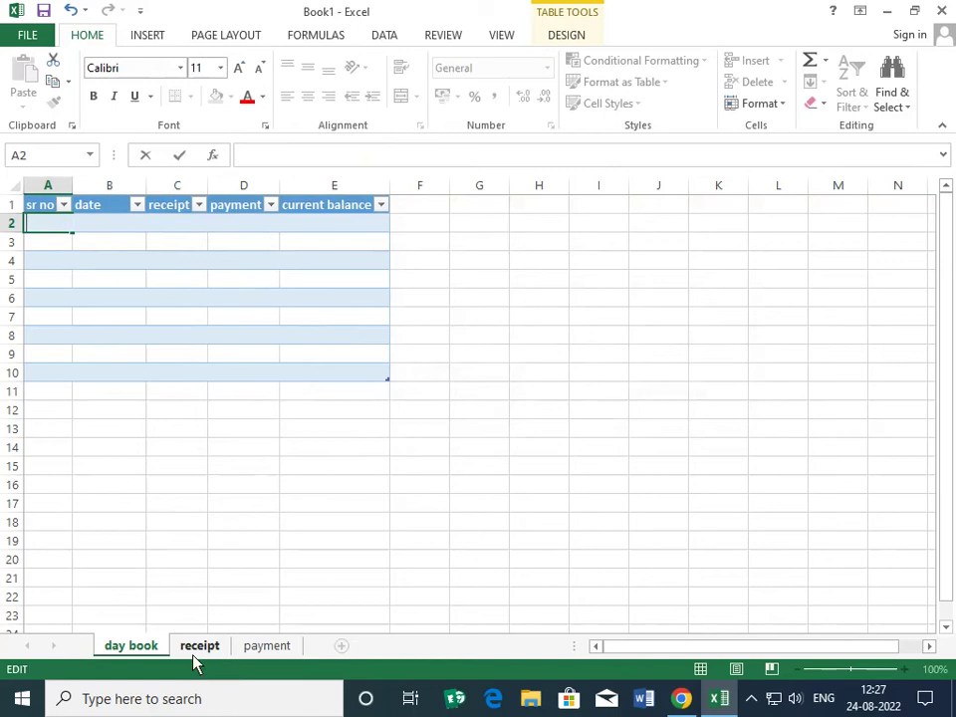
Step: On the receipt sheet, enter headings sr no, date, receipt, mode of payment and amount
click(198, 646)
text(sr)
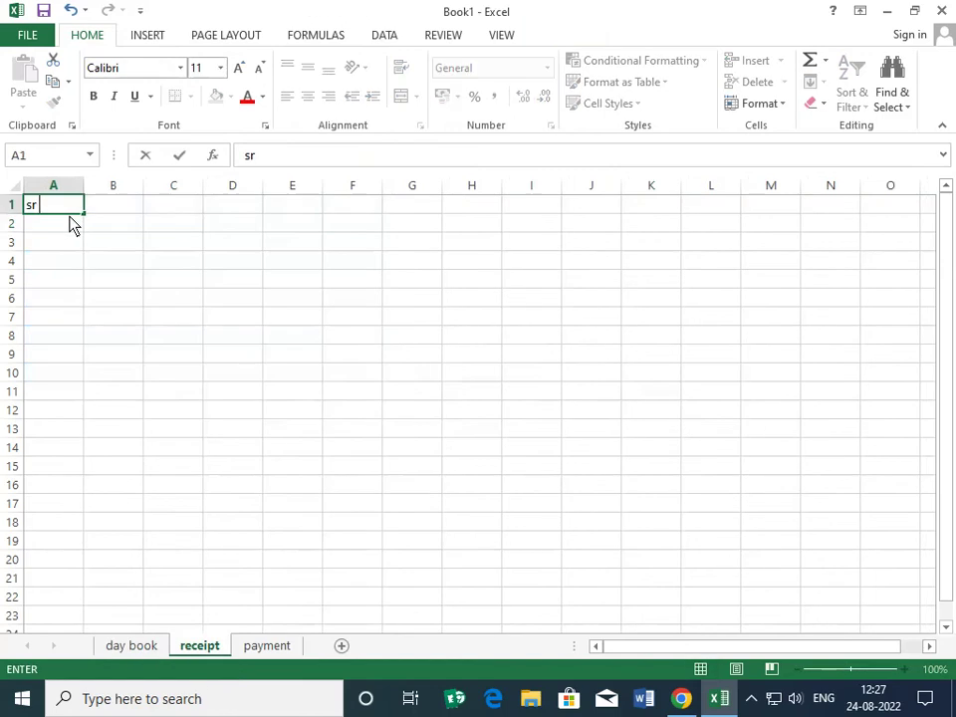
text( no)
key(Tab)
text(da)
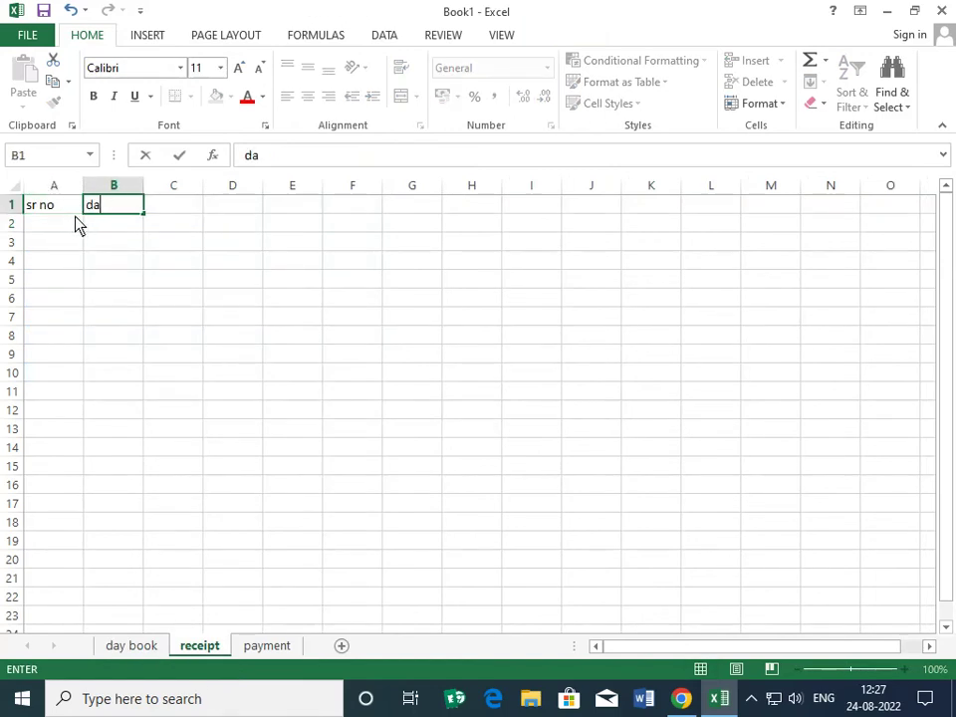
text(te)
key(Tab)
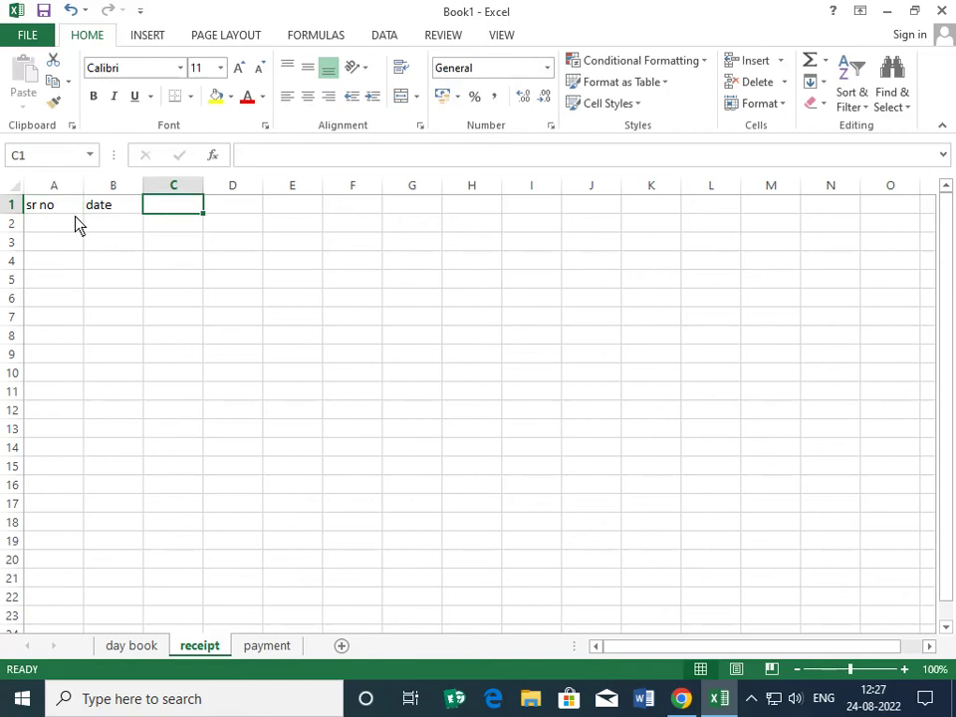
text(rece)
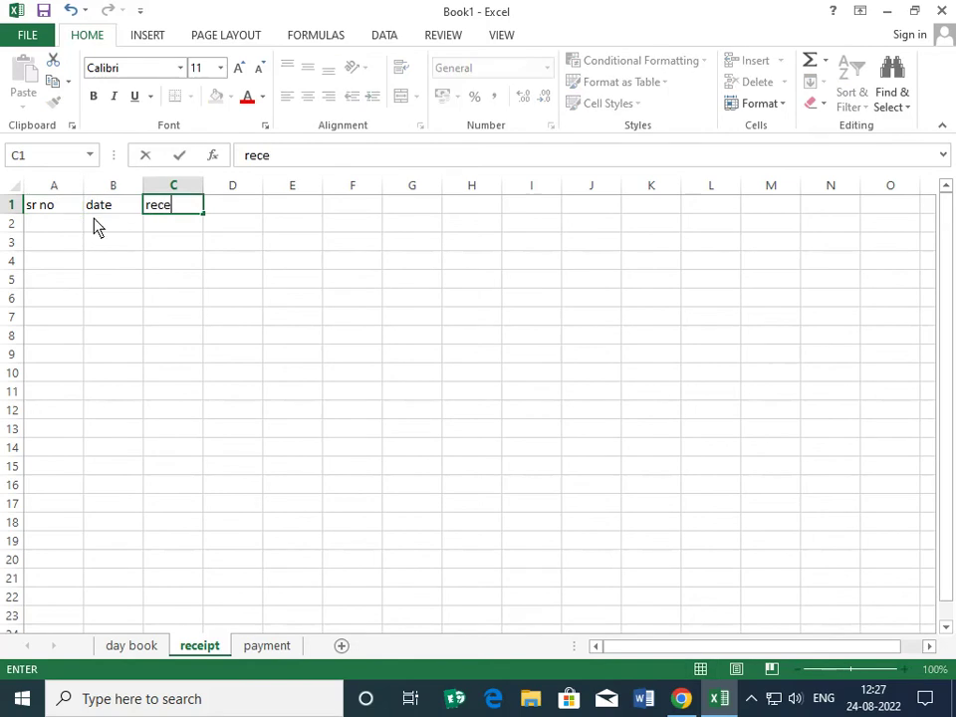
text(ipt)
key(Tab)
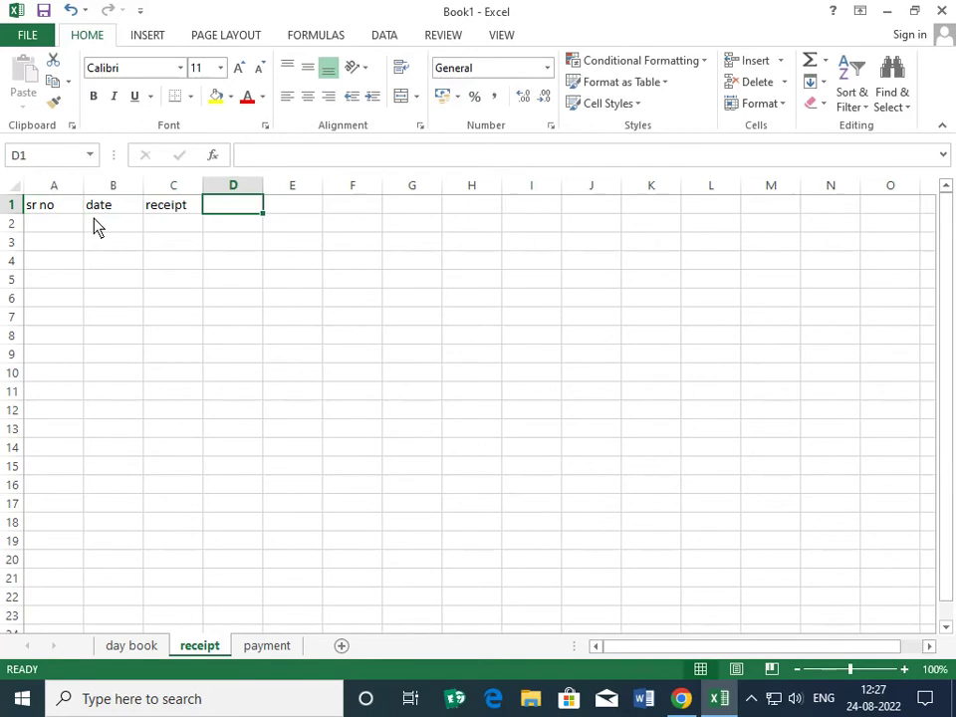
text(mnode)
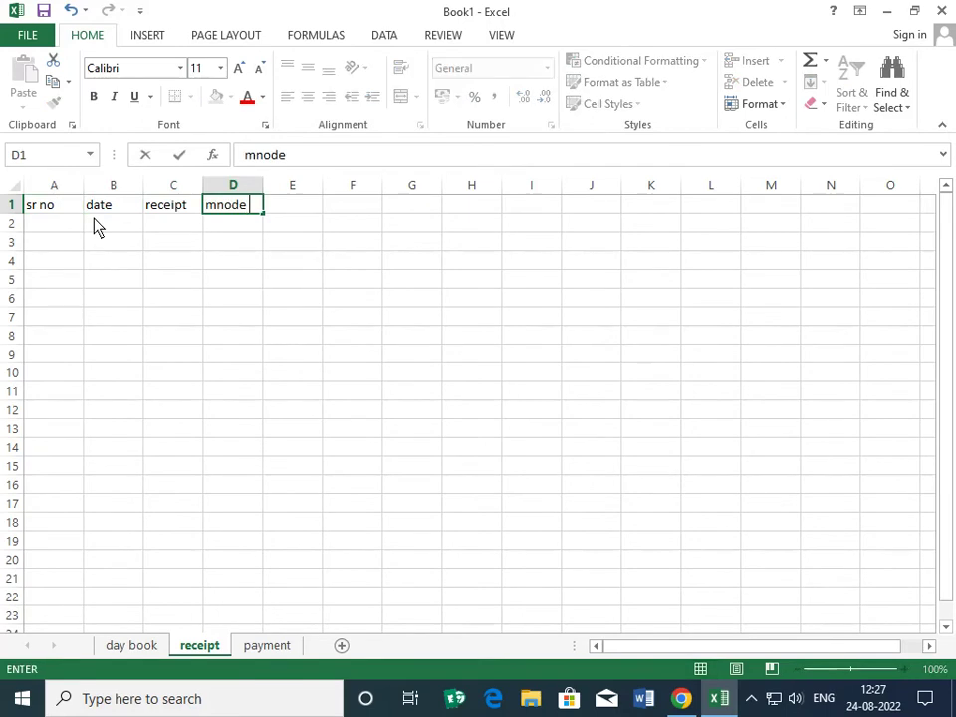
key(BackSpace)
key(BackSpace)
key(BackSpace)
key(BackSpace)
text(ode)
text( of pau)
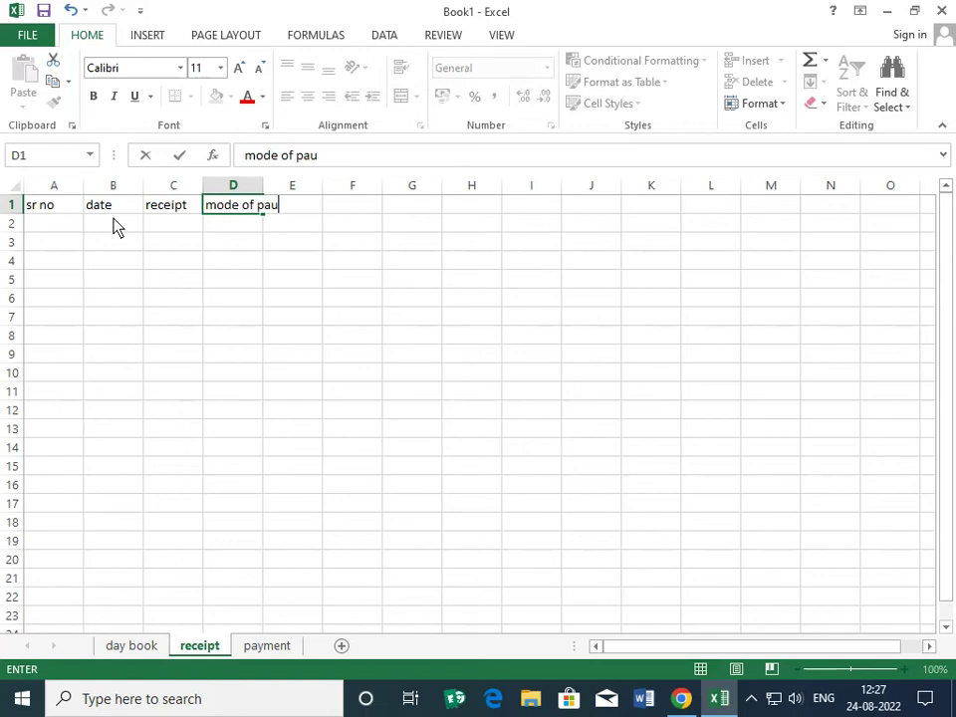
key(BackSpace)
text(yment)
key(Tab)
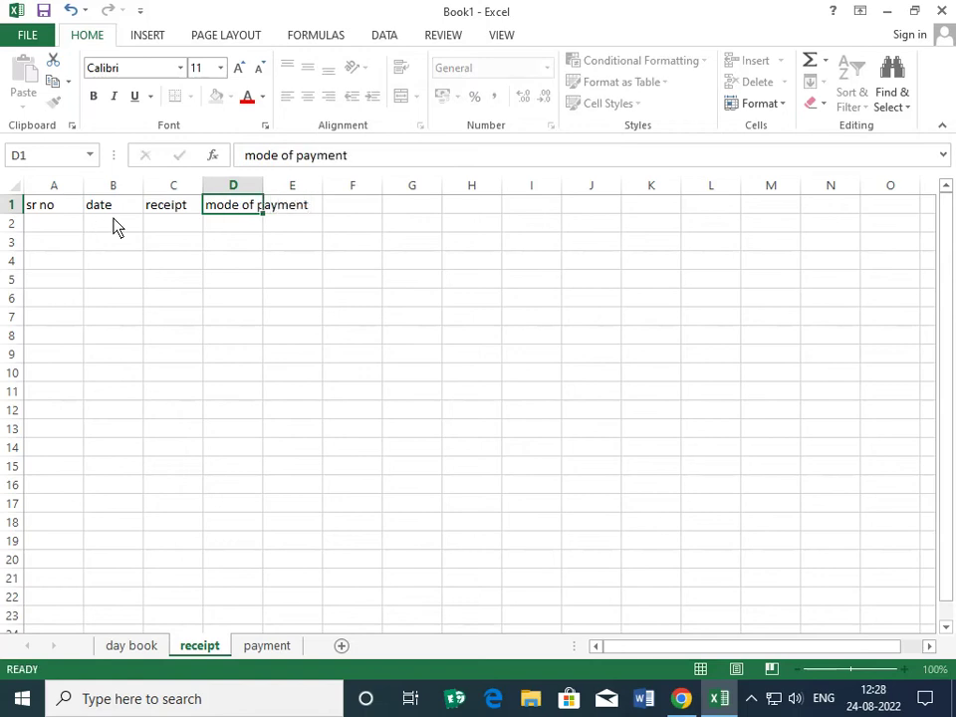
text(amoun)
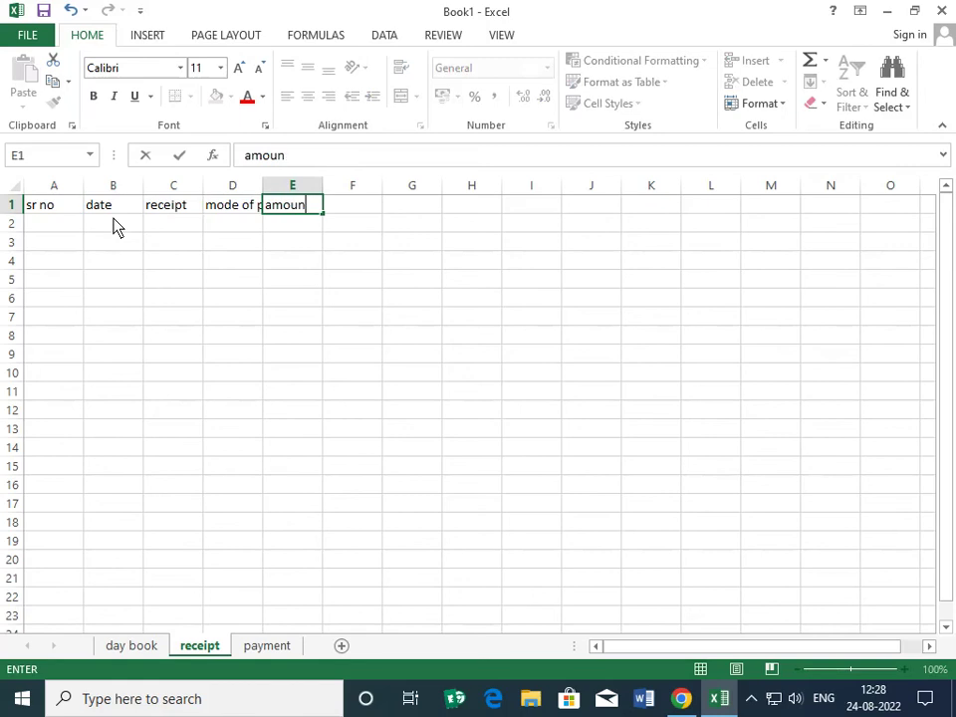
text(t)
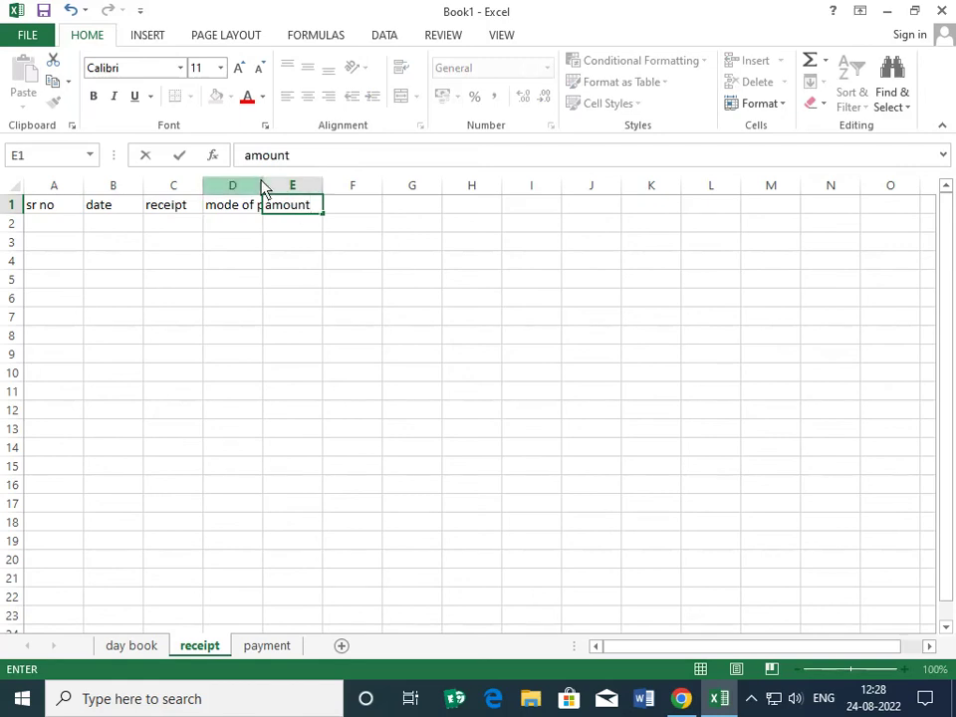
Step: Widen columns D and C and change the C1 heading to 'particuler'
click(260, 186)
drag(264, 191, 319, 194)
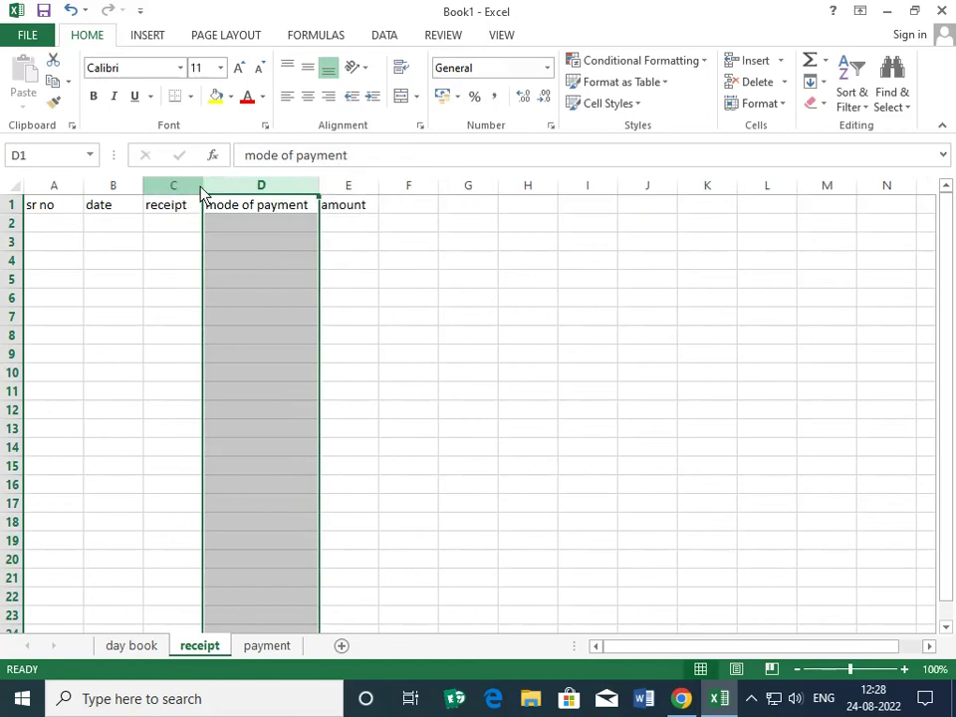
drag(201, 187, 243, 192)
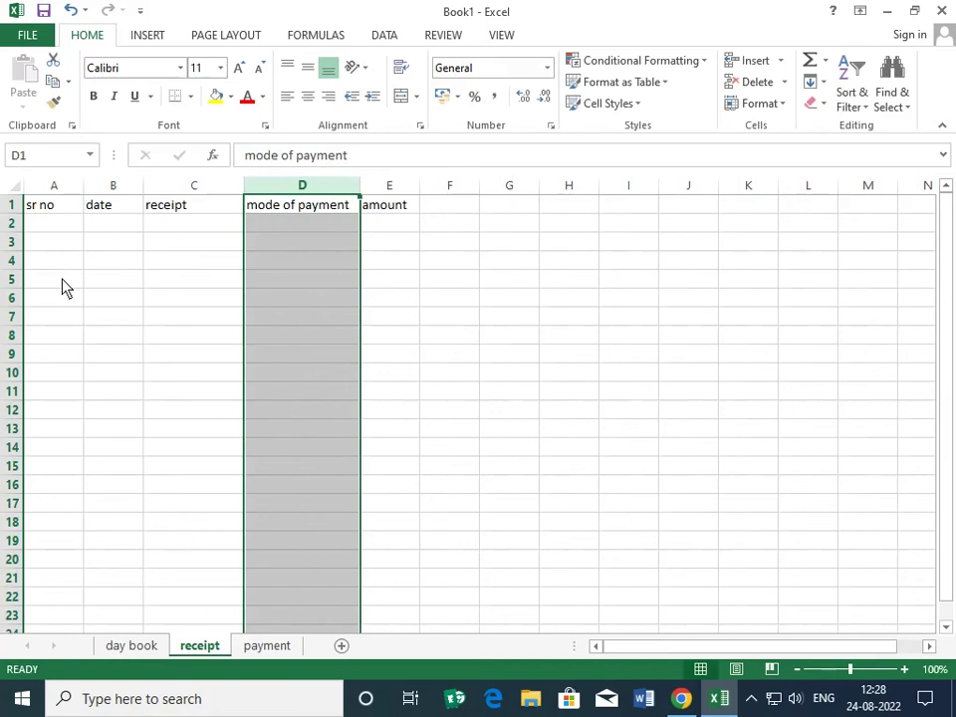
click(189, 205)
key(BackSpace)
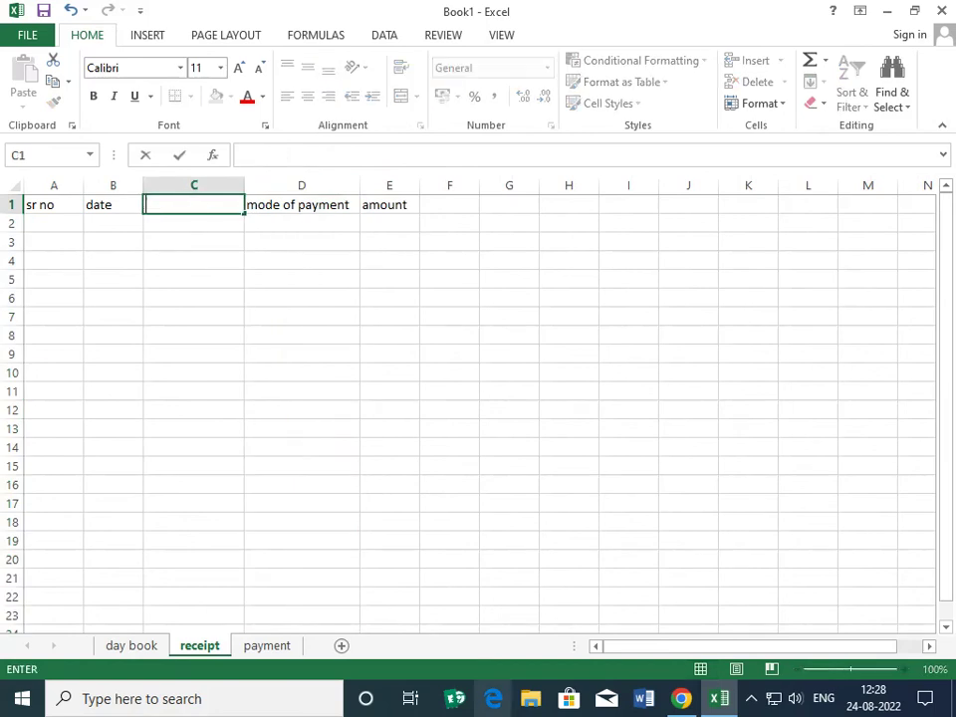
text(part)
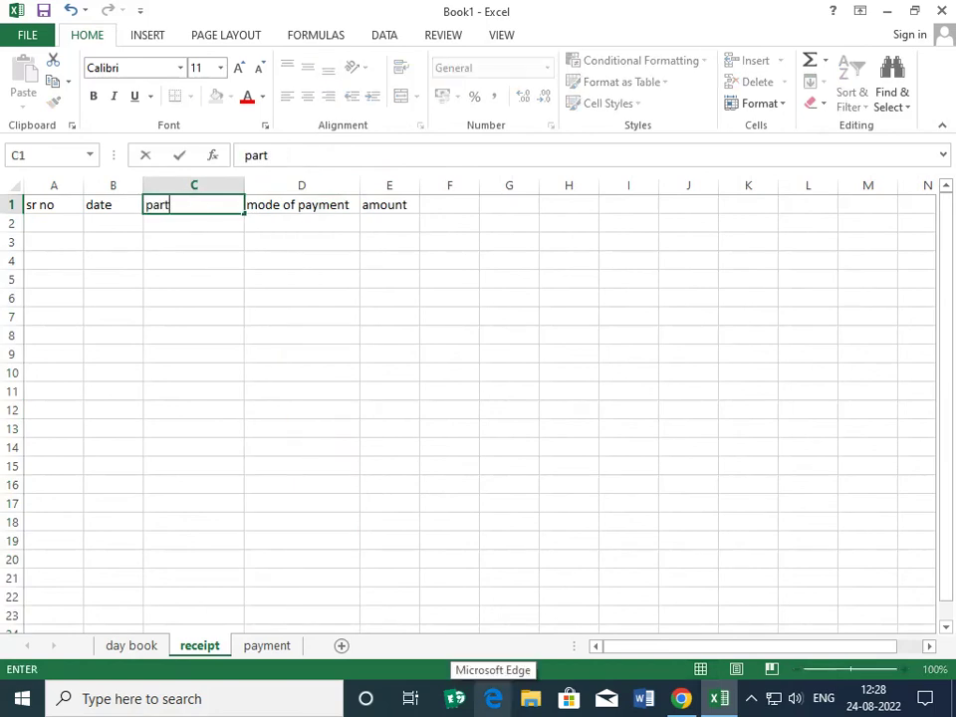
text(iculer)
key(Return)
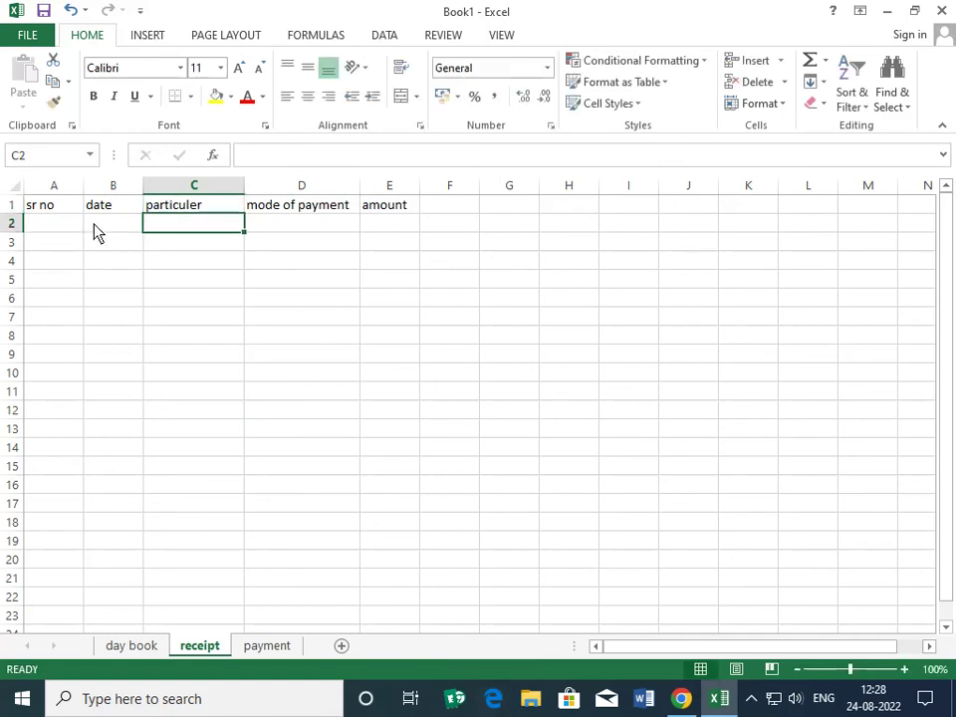
Step: Convert A1:E11 into a table with the first row as headers
click(58, 211)
mouse_move(58, 212)
mouse_down()
mouse_move(335, 410)
mouse_move(379, 394)
mouse_up()
click(147, 35)
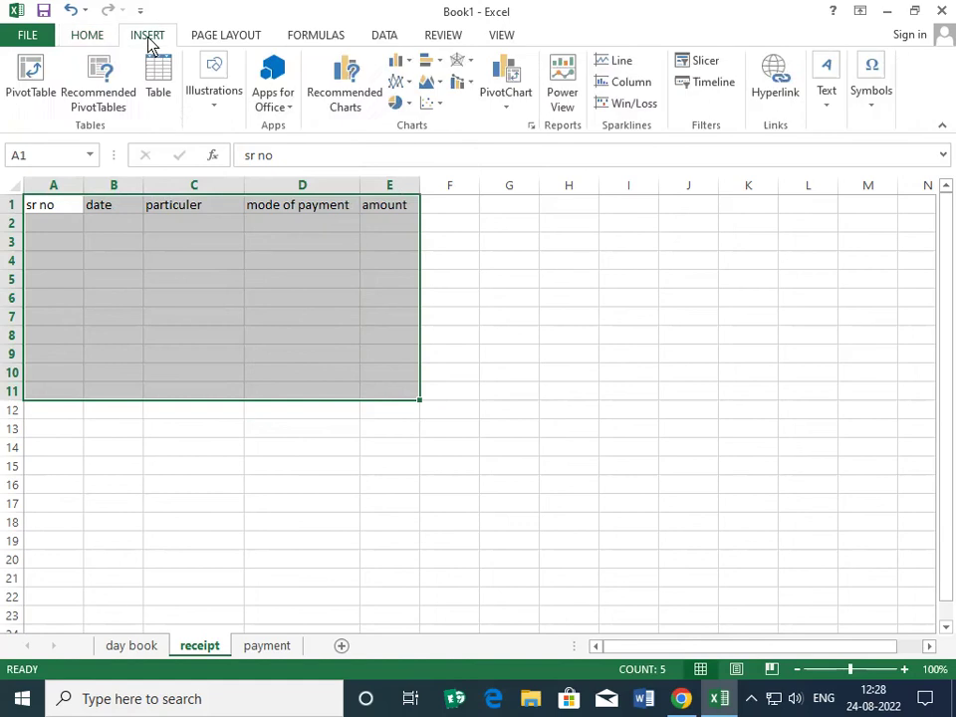
click(158, 88)
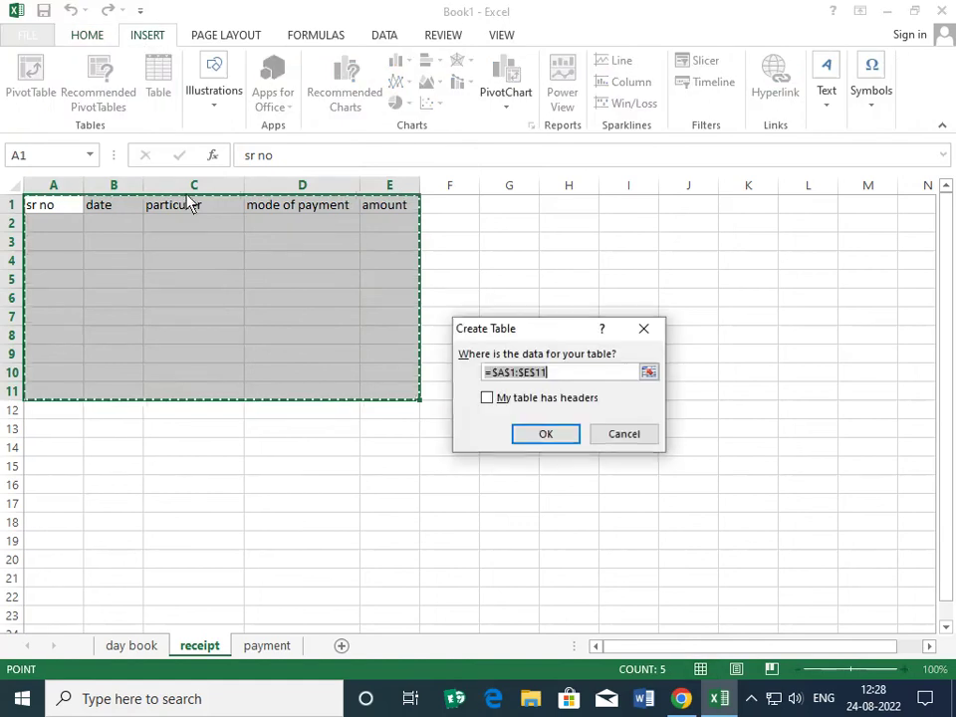
click(516, 399)
click(545, 434)
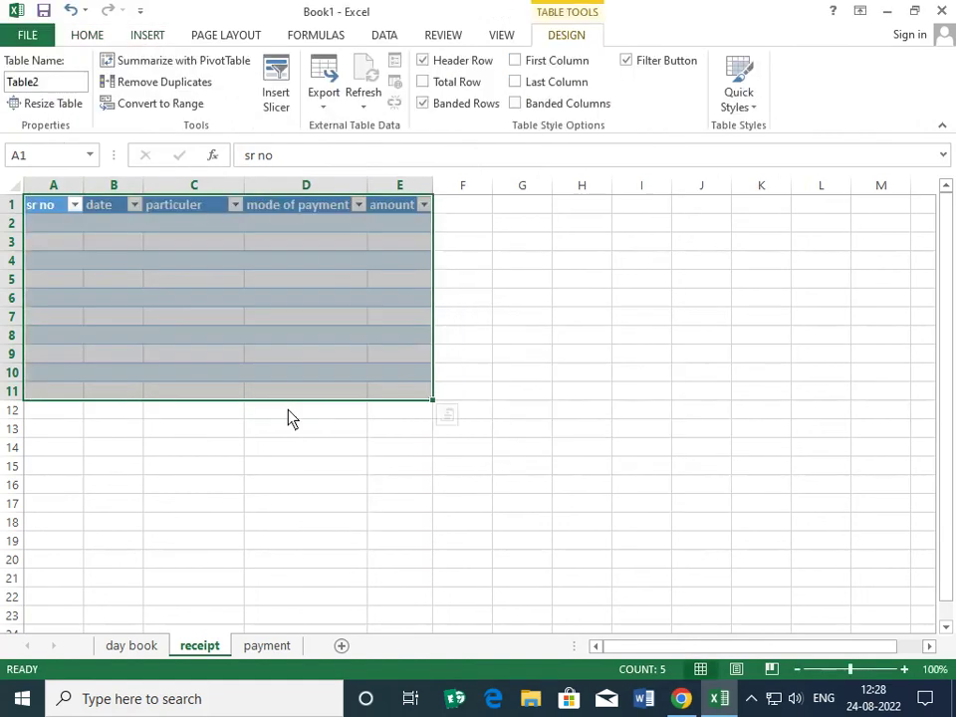
Step: On the payment sheet, enter the headings sr no, date and particuler in A1:C1
click(261, 647)
text(s)
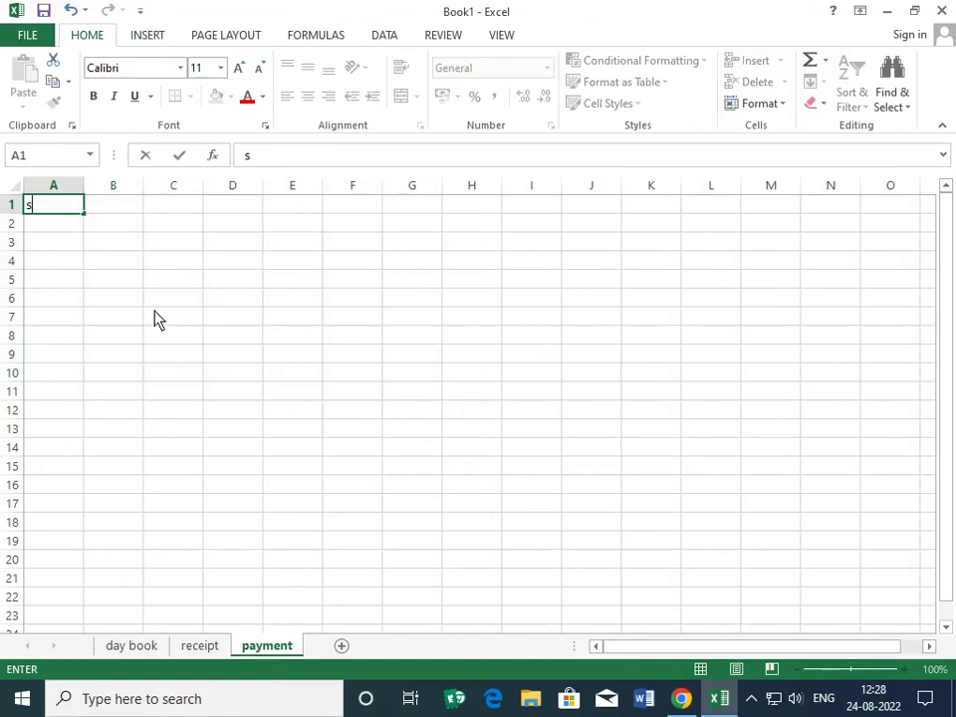
text(r nm)
key(BackSpace)
text(o)
key(Tab)
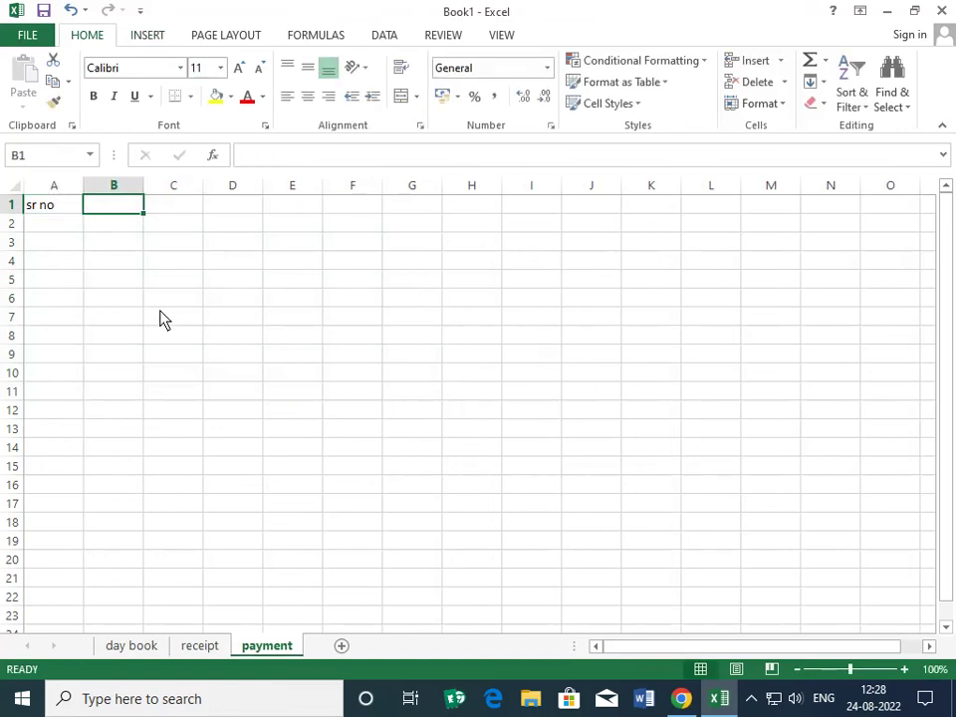
text(date)
key(Tab)
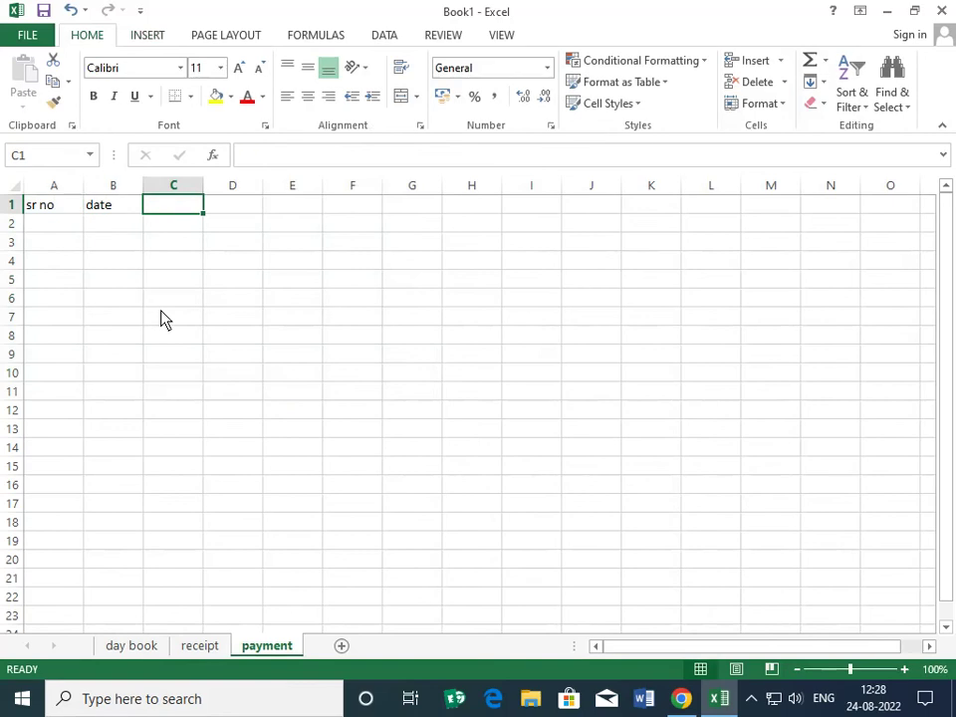
text(pari)
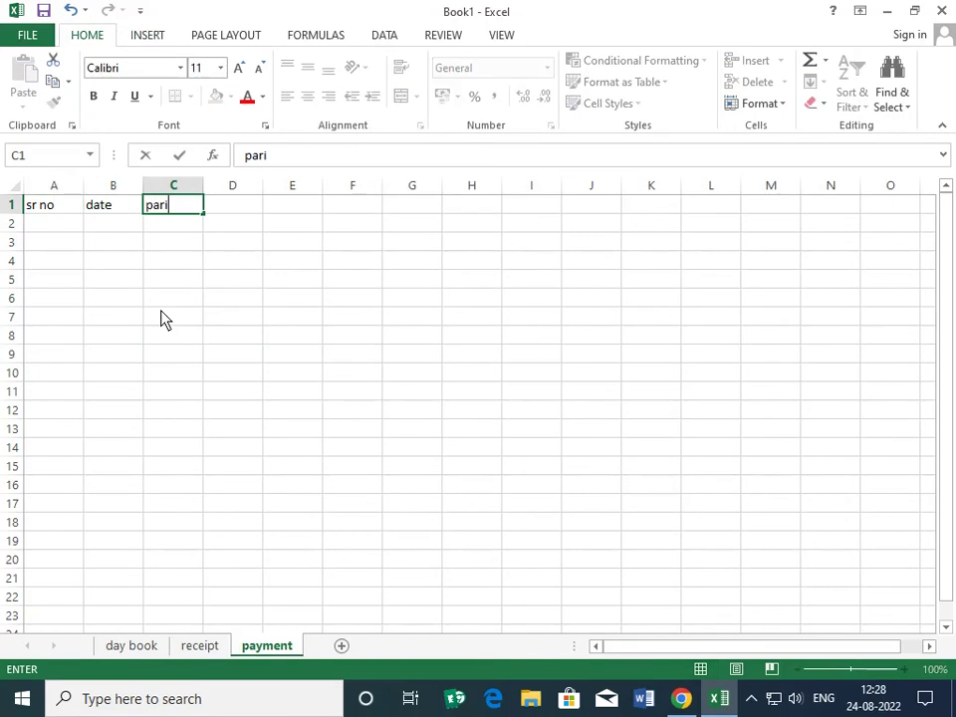
text(culer)
key(Tab)
Step: Add the headings 'mode of payment' and 'amount' in D1:E1
text(am)
key(BackSpace)
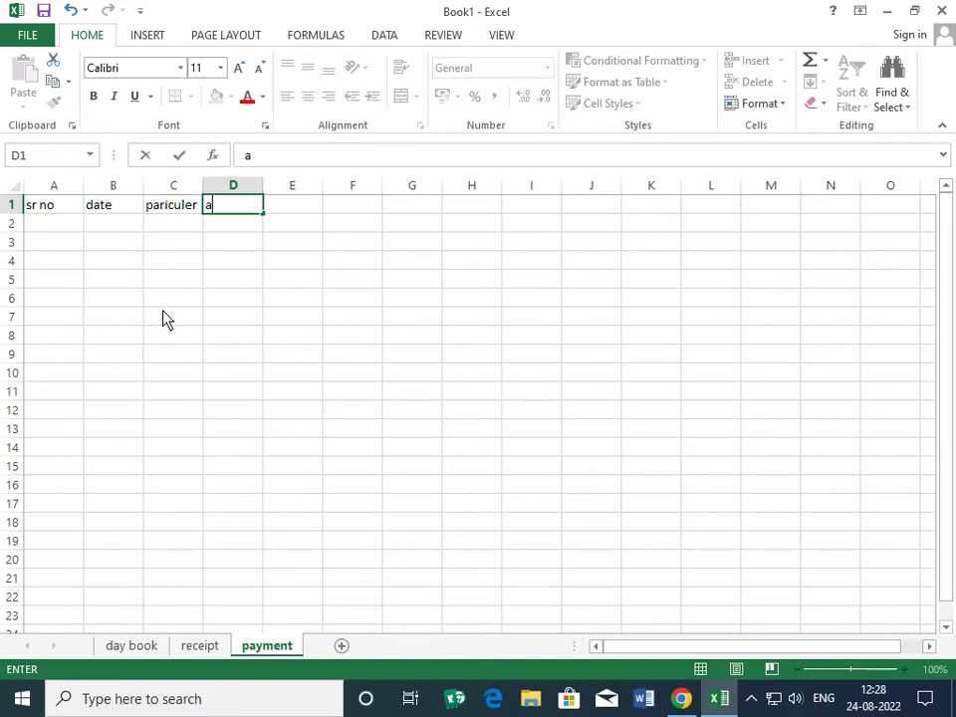
key(BackSpace)
text(mode)
text(of pa)
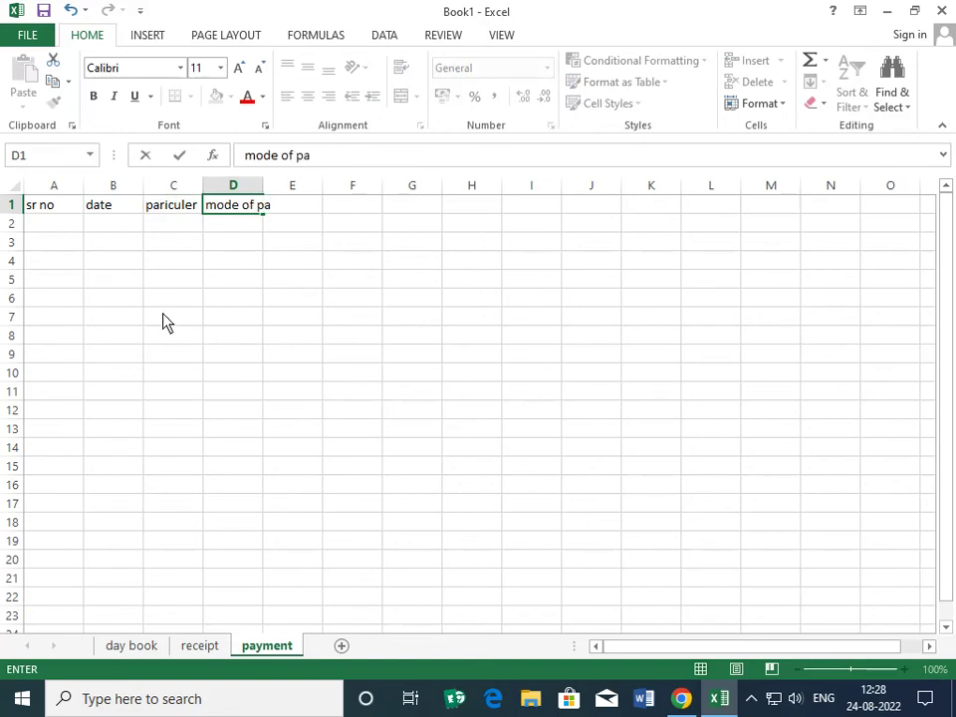
text(yment)
key(Tab)
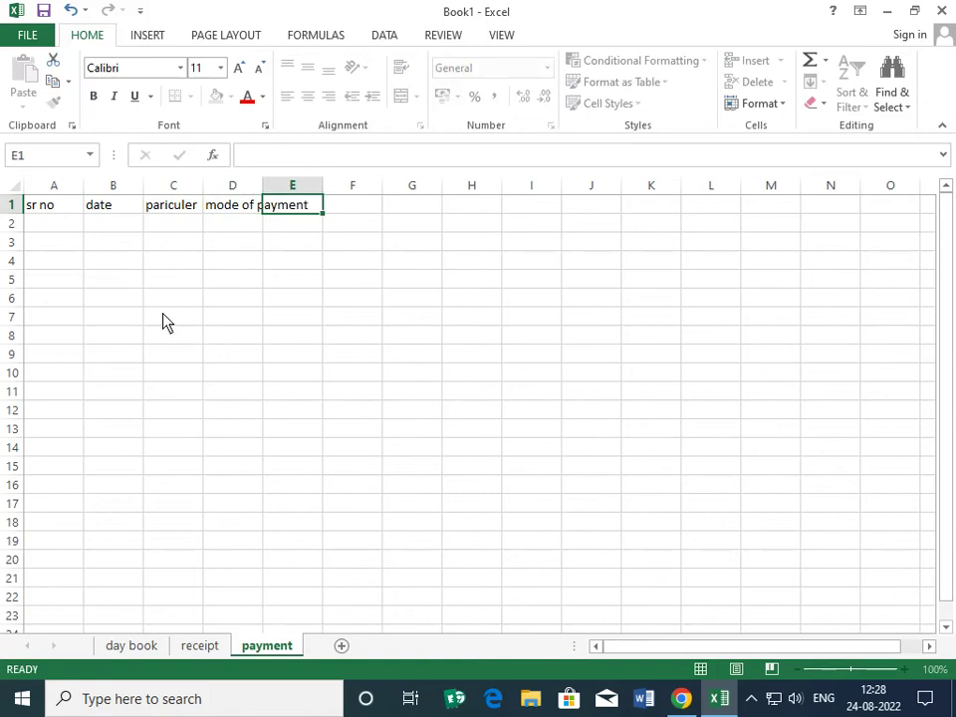
text(amount)
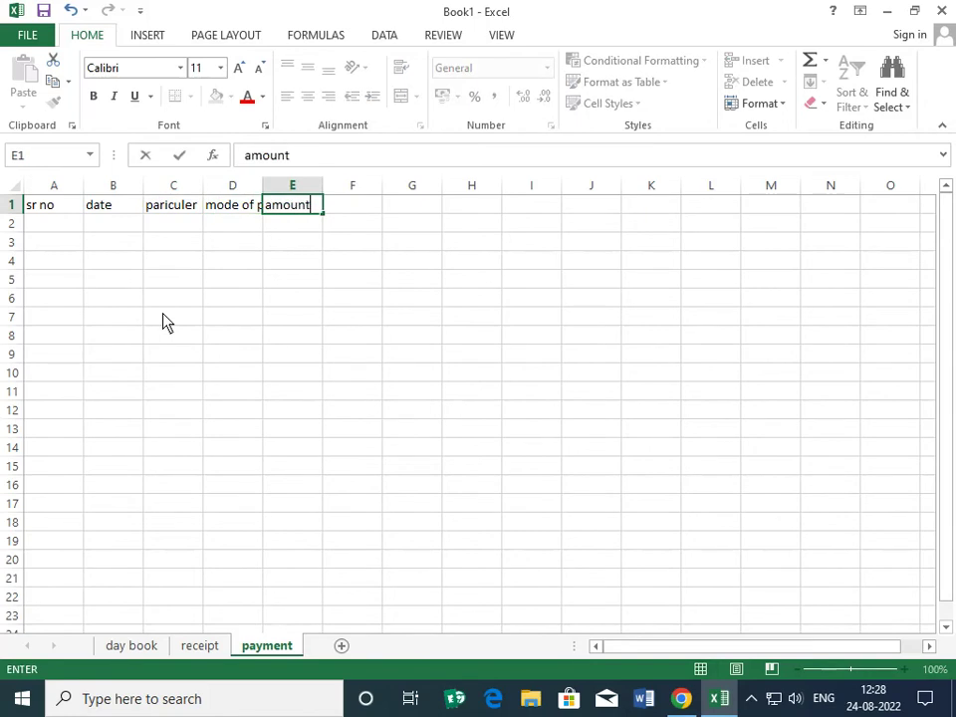
key(Left)
key(Left)
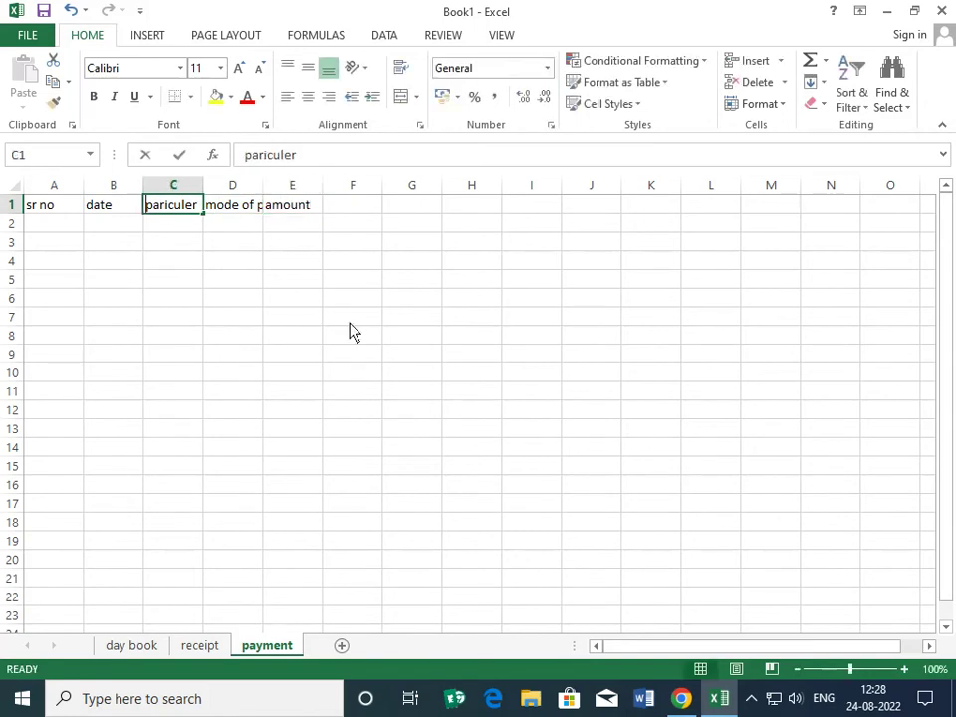
Step: Correct the 'particuler' heading and widen columns C and D to fit
text(particu)
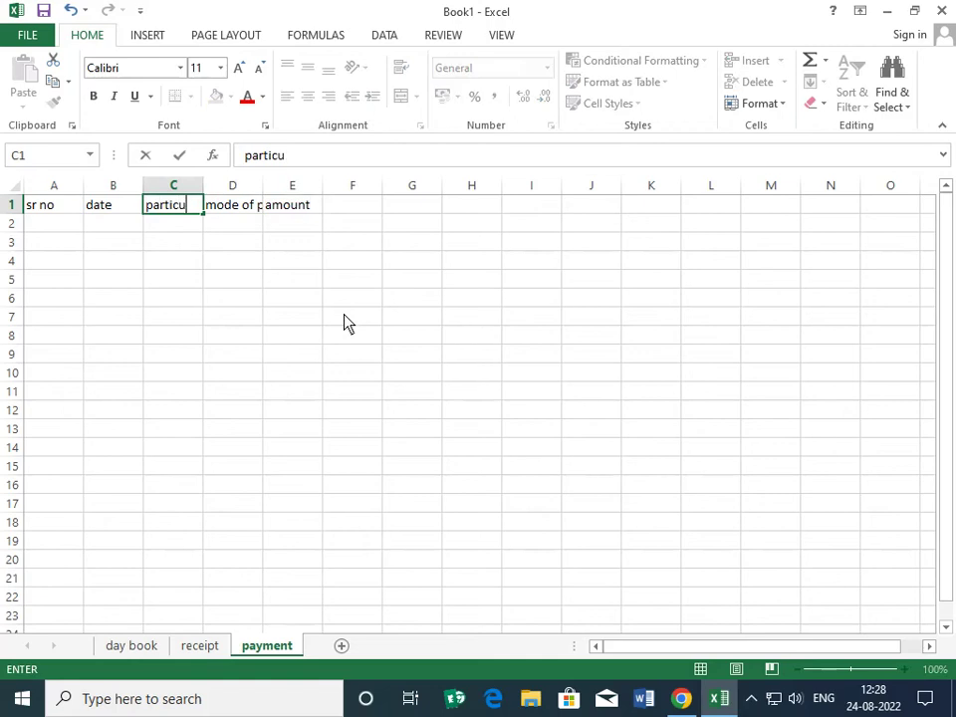
text(ler)
click(239, 223)
drag(204, 186, 237, 188)
drag(298, 188, 359, 189)
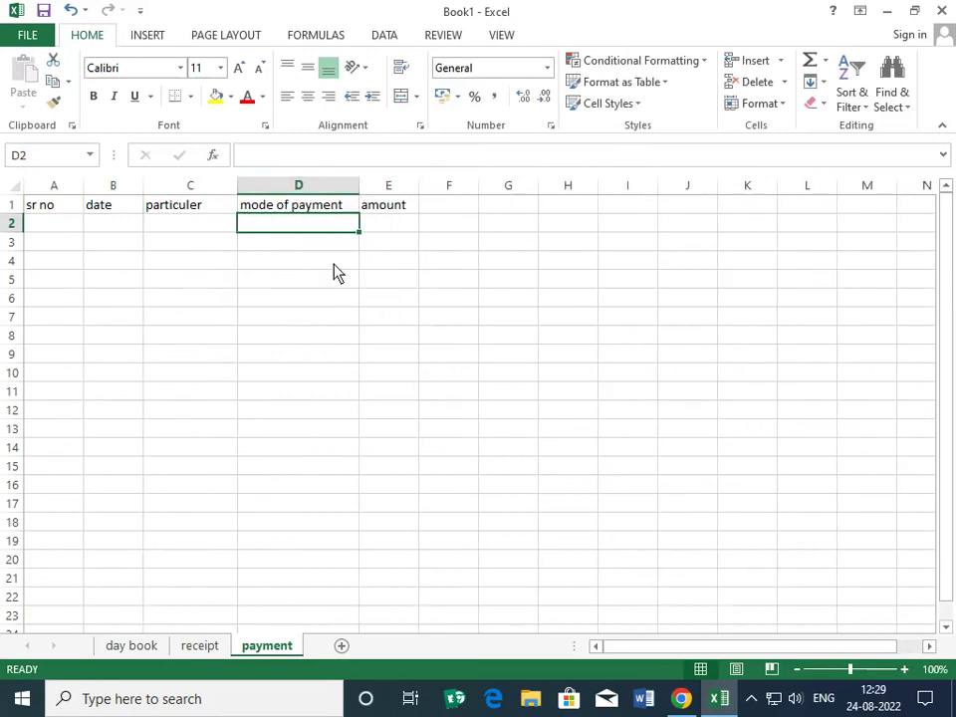
key(Return)
key(ctrl+Home)
Step: Convert the payment range A1:E12 into a table with headers, then return to receipt
drag(54, 205, 398, 410)
click(150, 37)
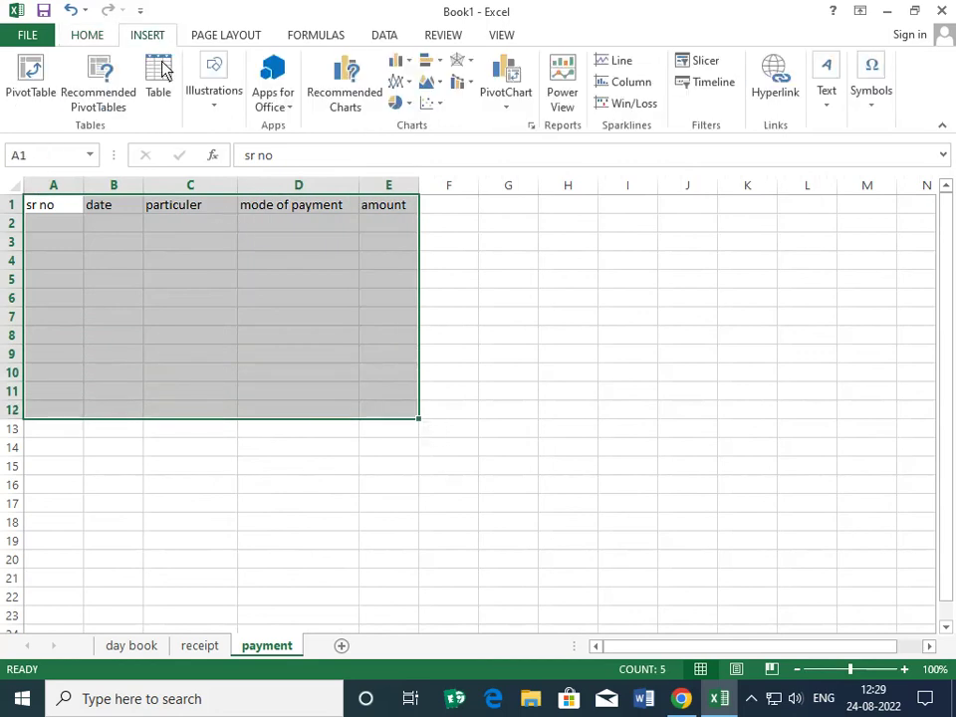
click(160, 75)
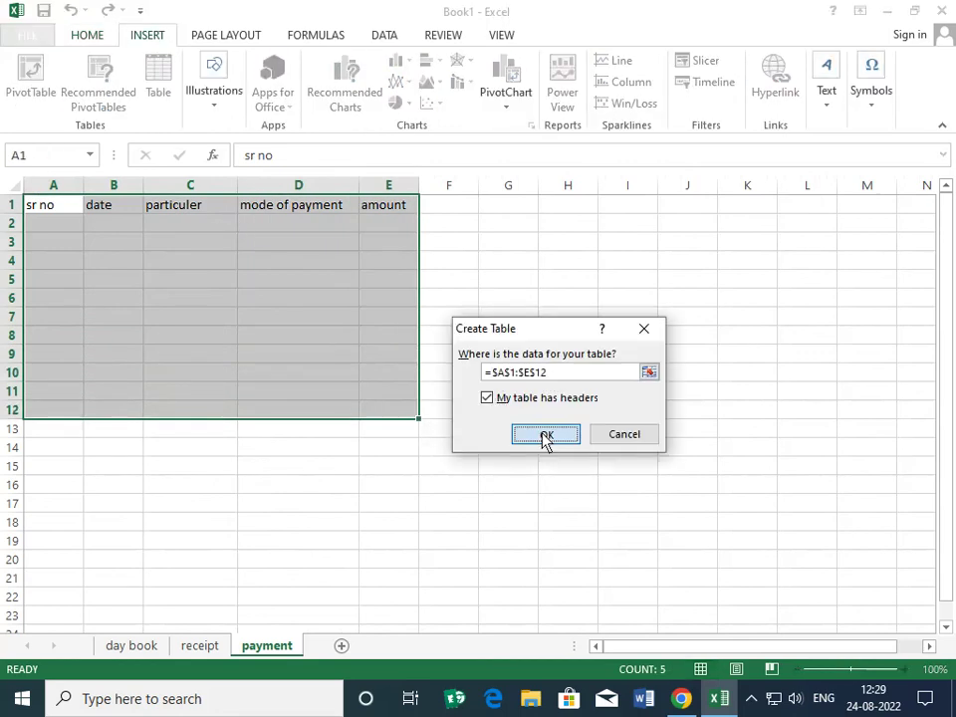
click(544, 435)
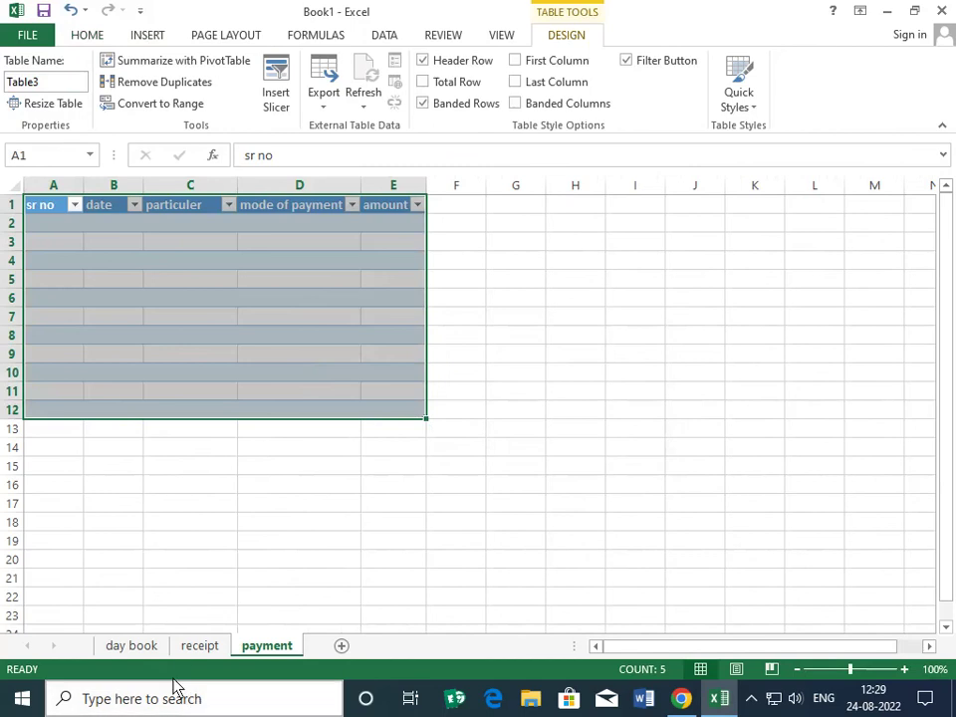
click(189, 646)
click(67, 229)
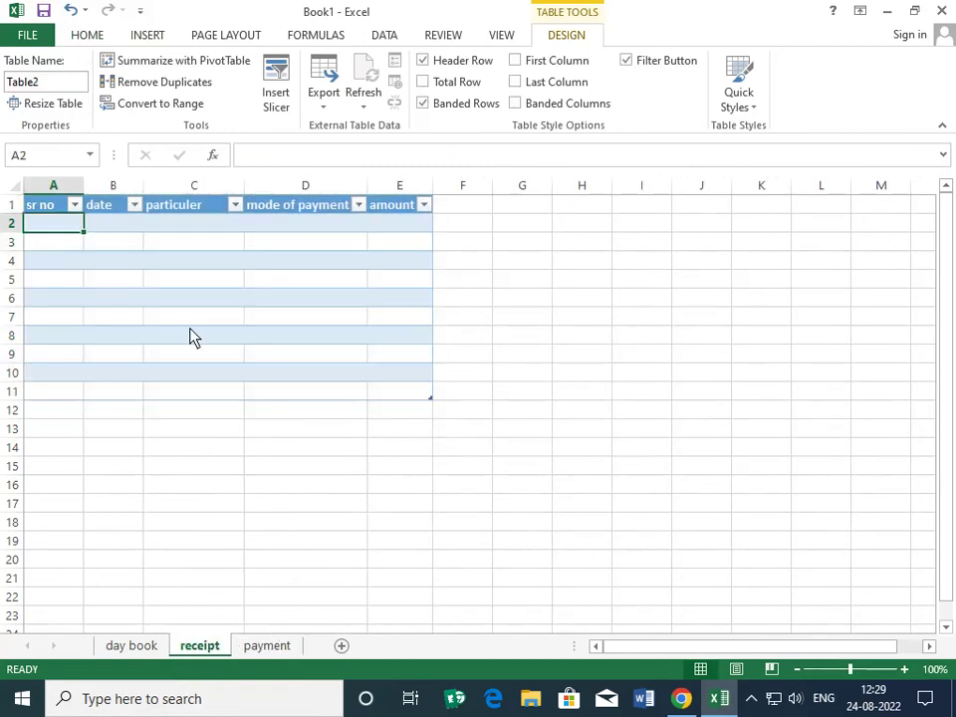
text(=)
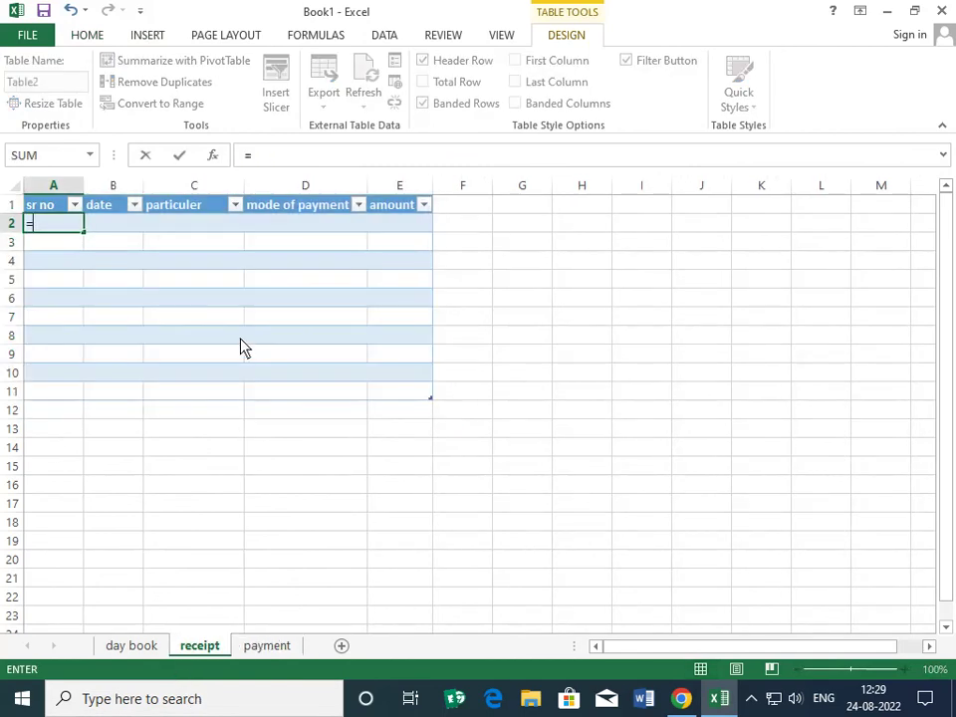
text(if([)
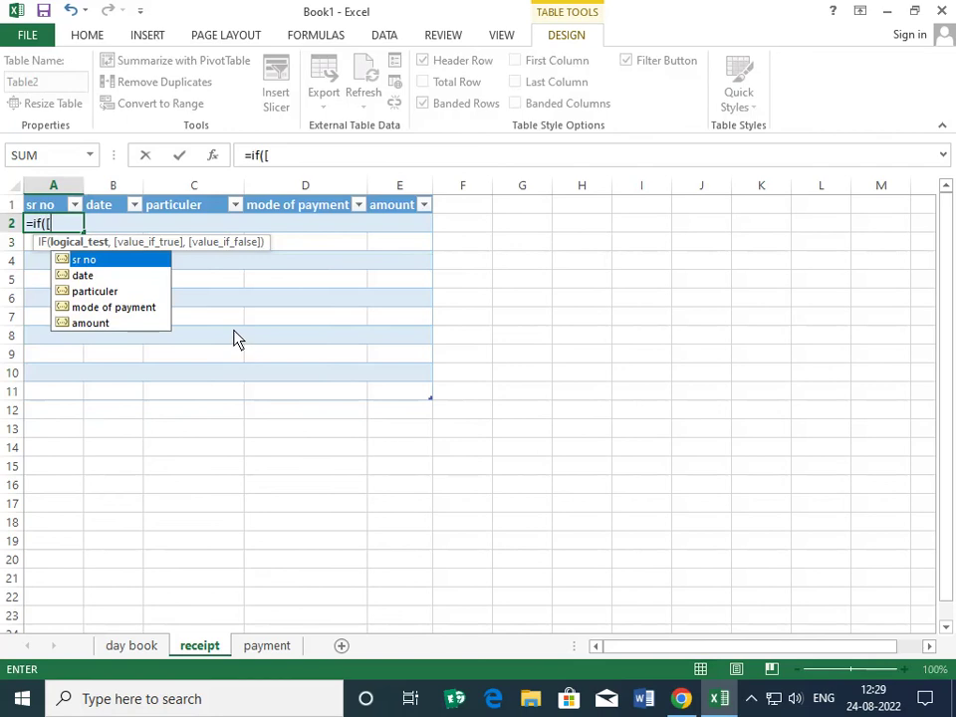
text(@dat)
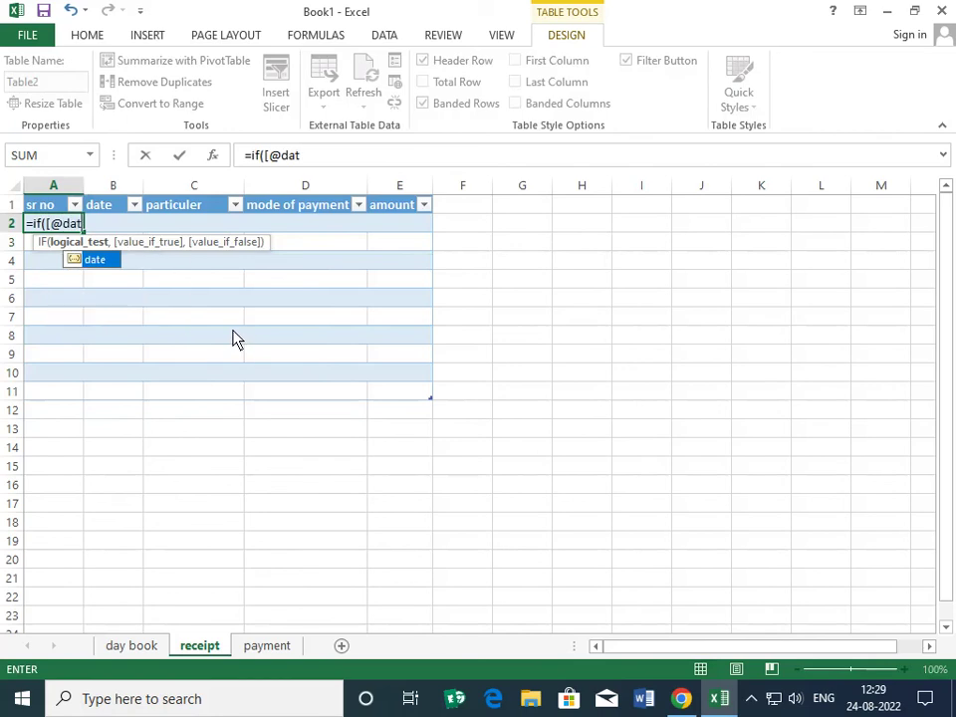
text(e]=)
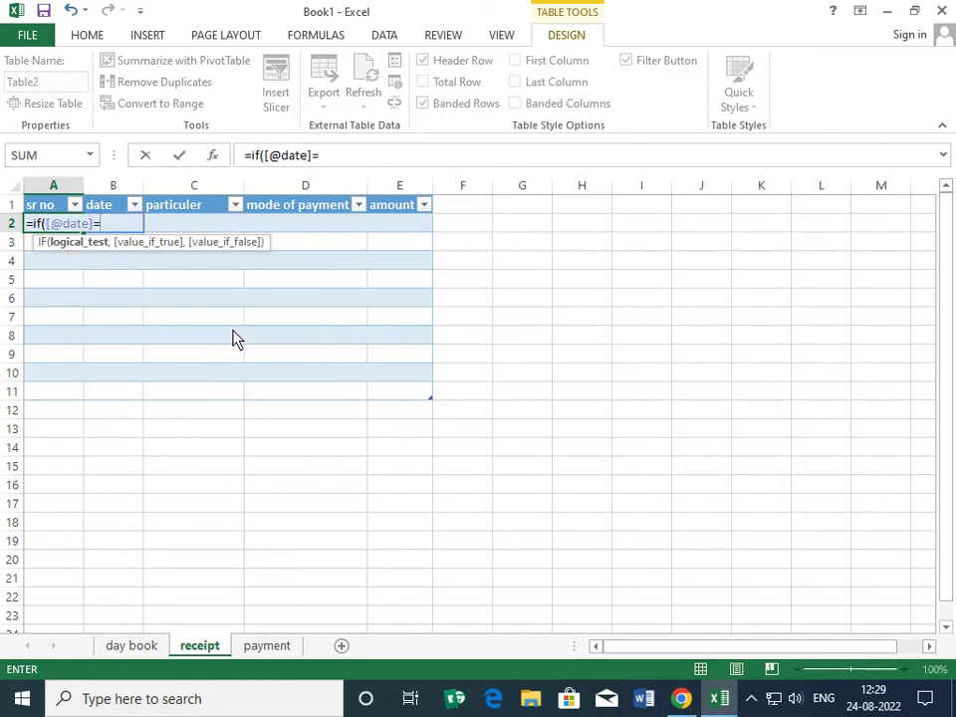
text("",)
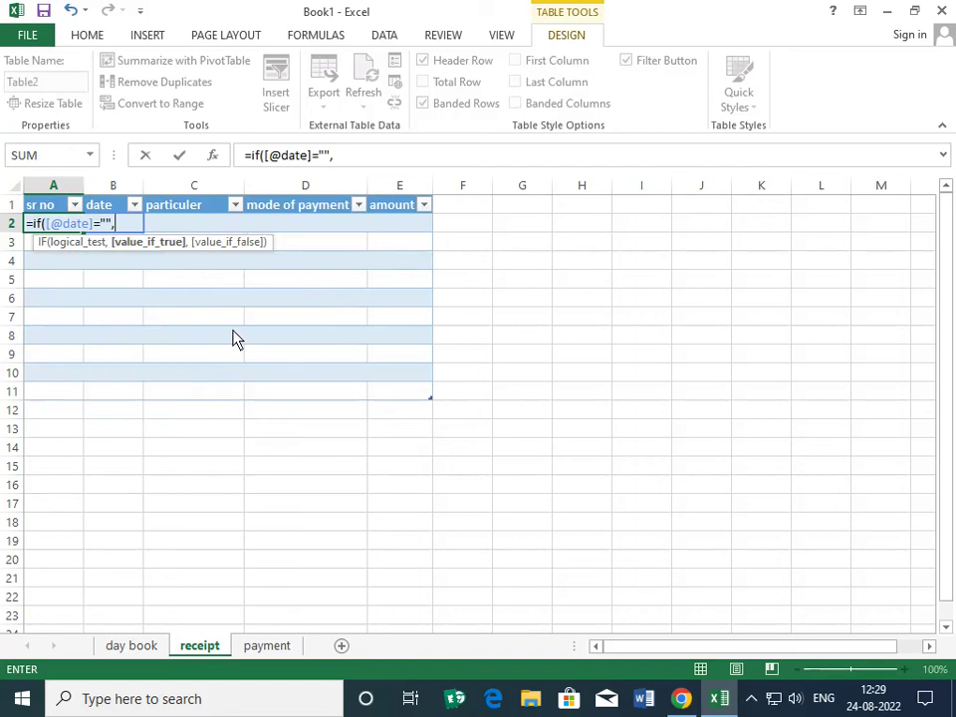
text("",)
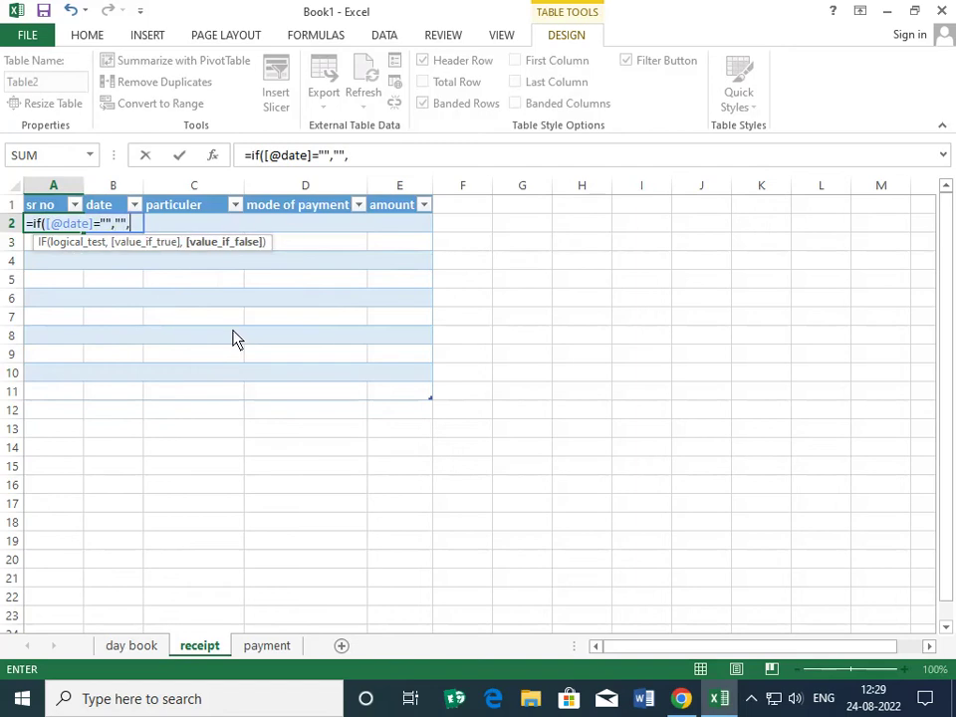
text(row()
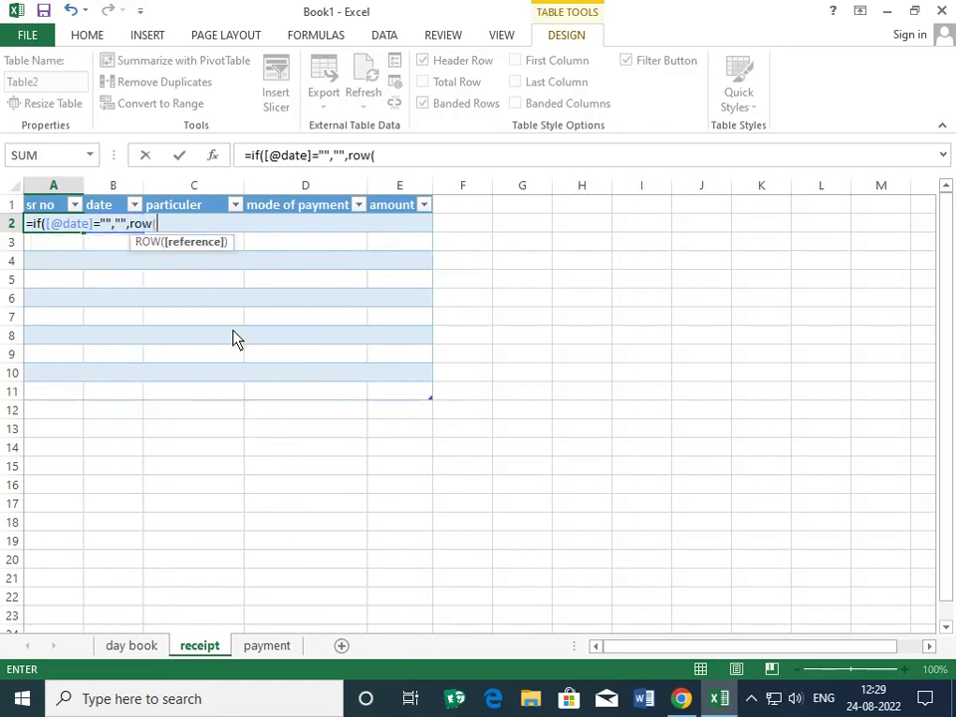
text(1:1)
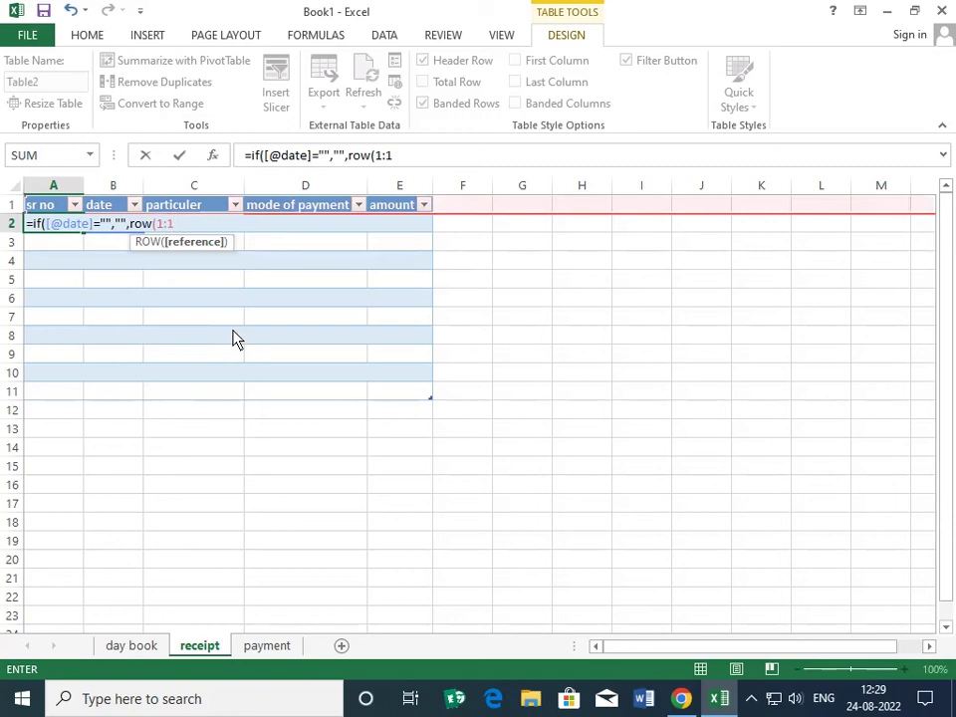
text()))
key(Return)
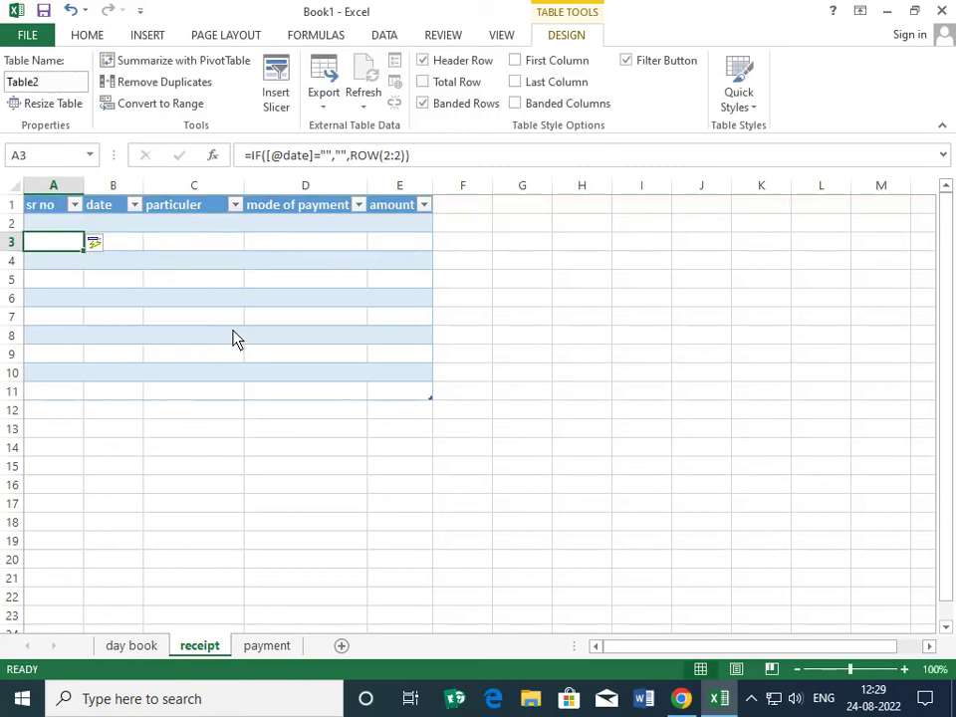
click(267, 645)
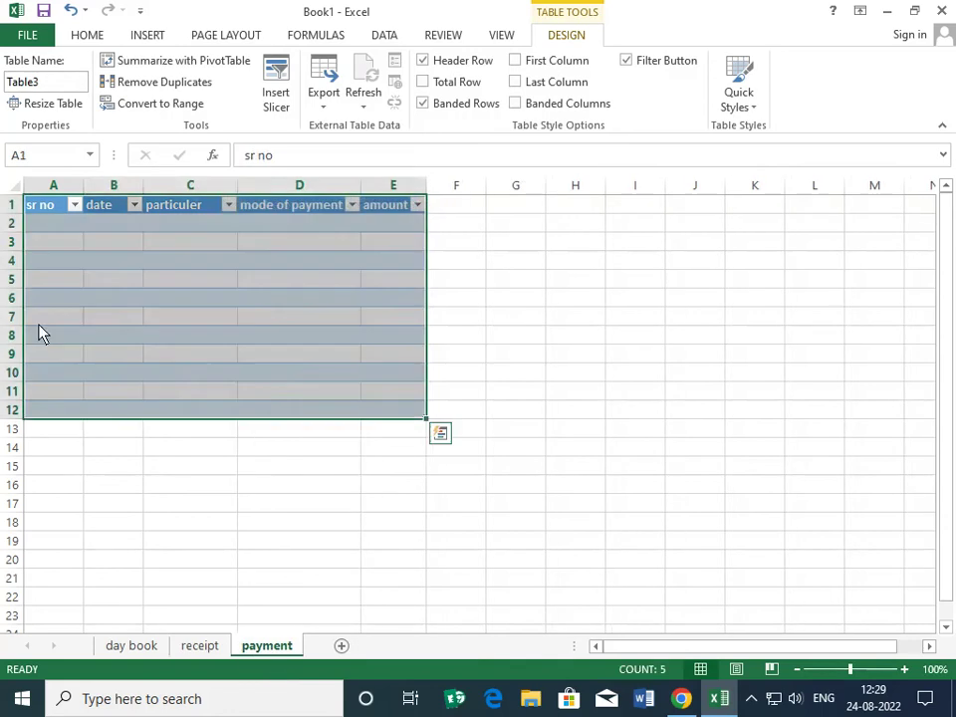
click(33, 212)
key(Down)
text(=)
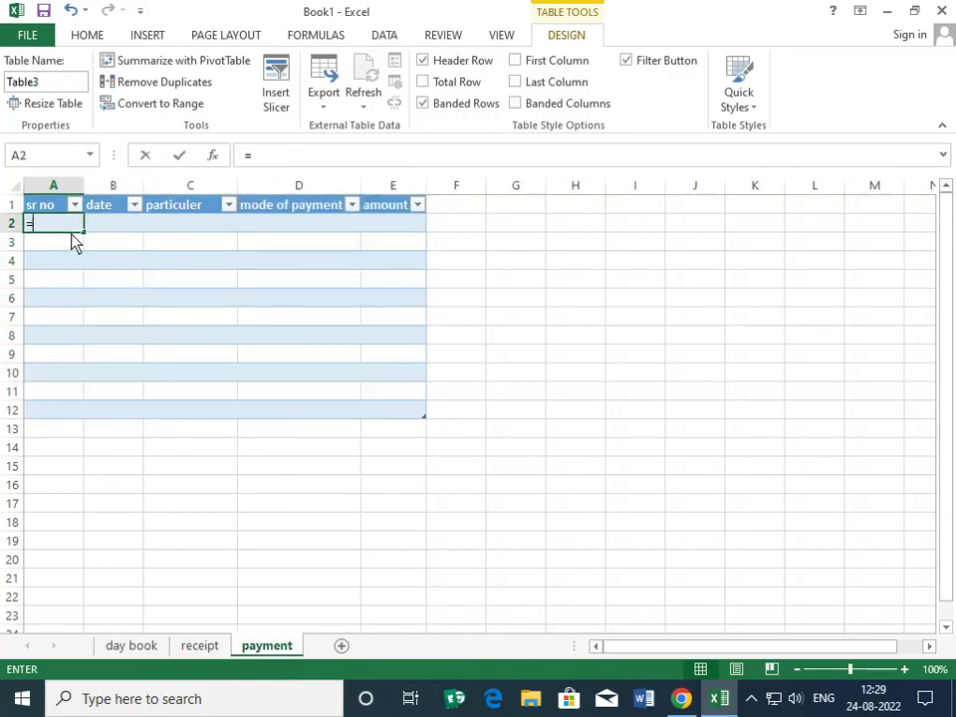
text(if([)
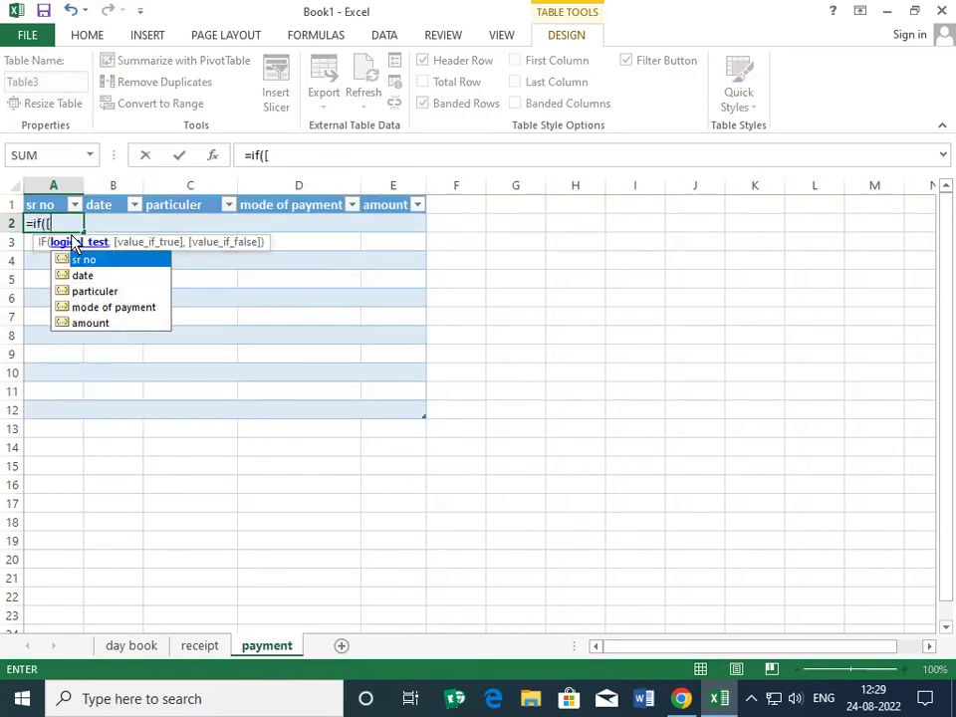
text(d)
key(BackSpace)
text(@)
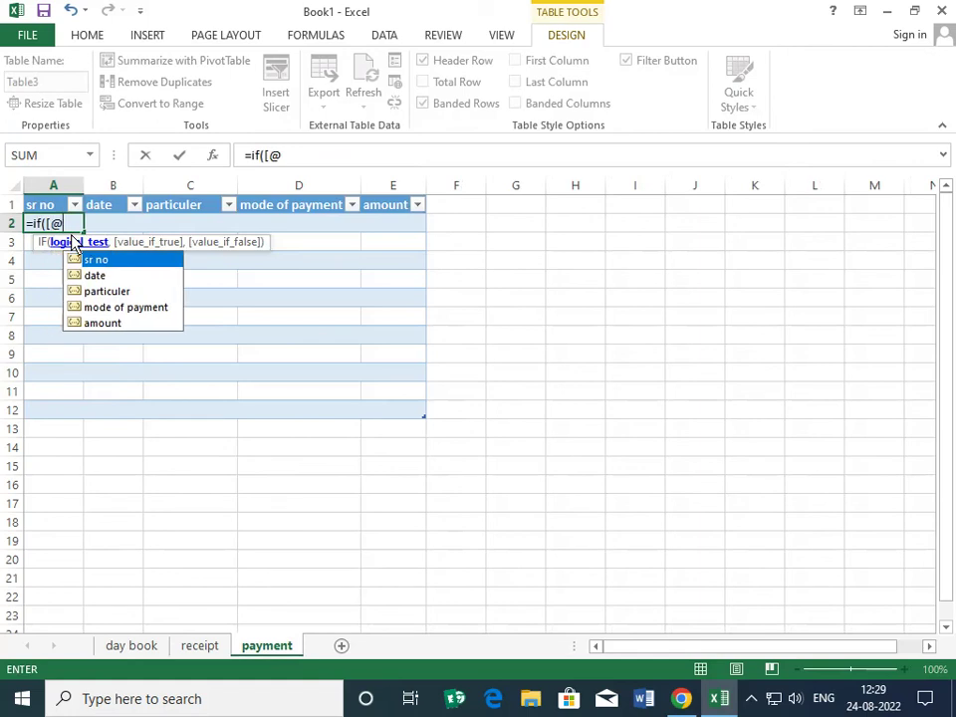
text(date])
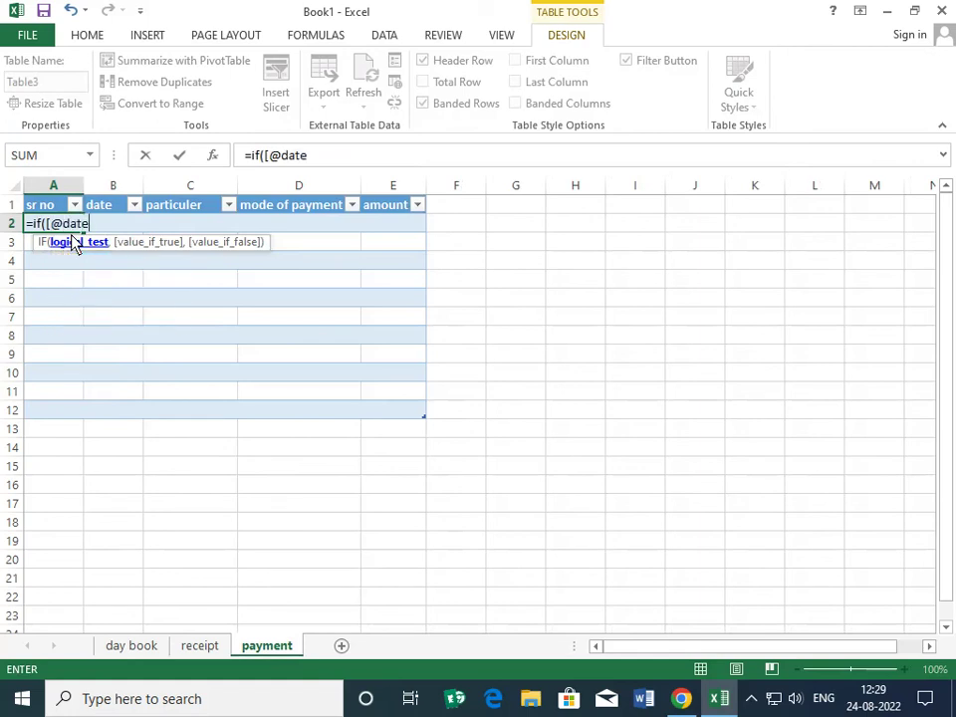
text(="")
text(,"")
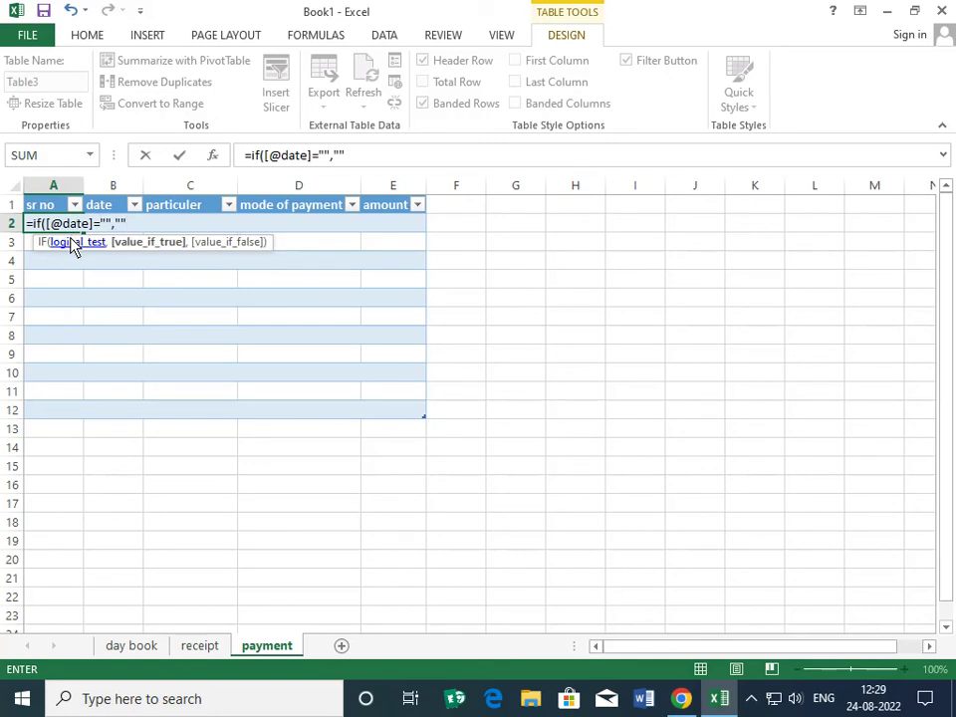
text(,)
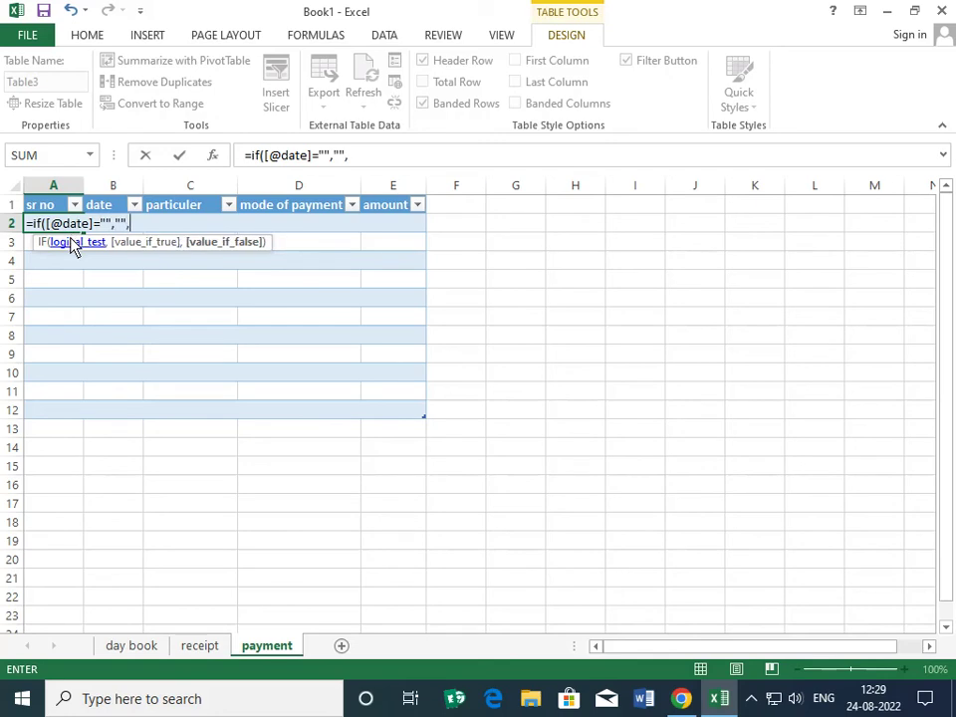
text(row(1)
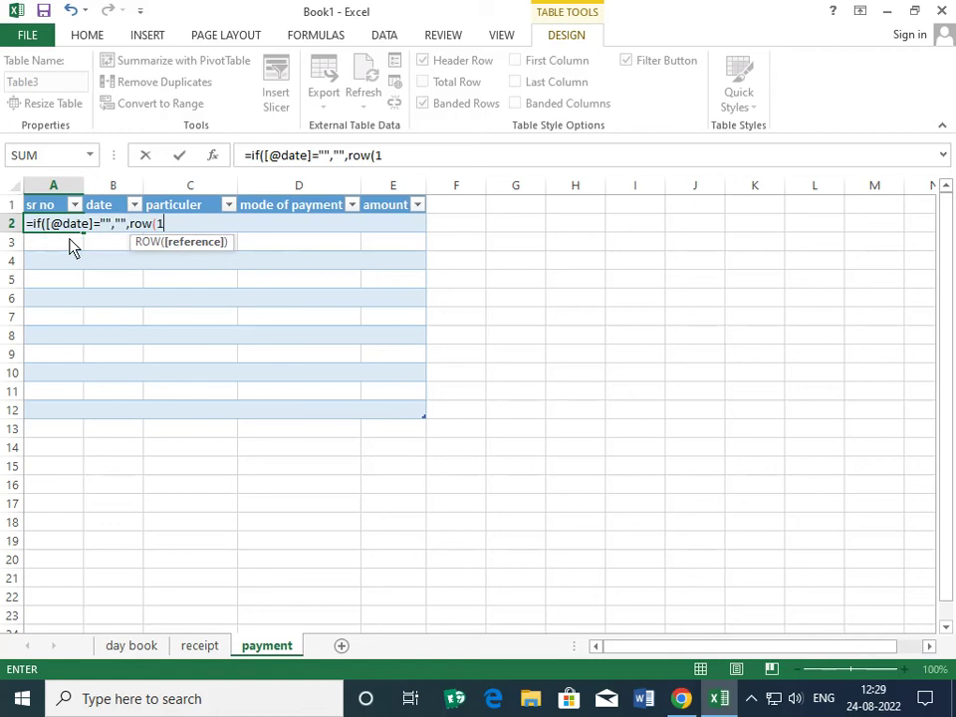
text(:1))
key(Return)
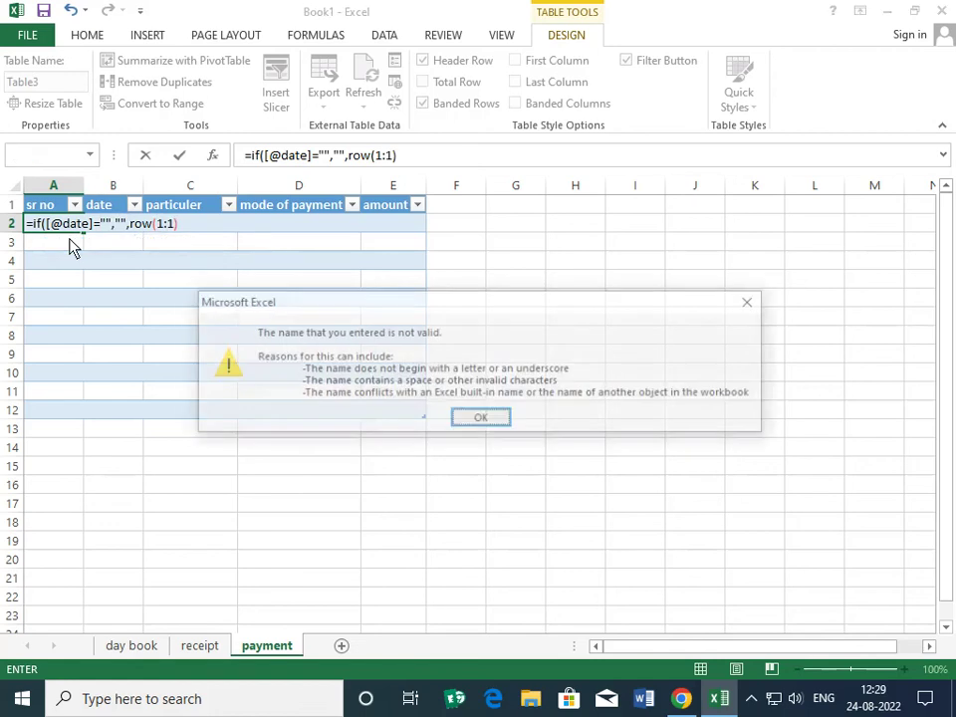
Step: Dismiss the invalid-name errors and cancel the formula, leaving sr no empty
key(Return)
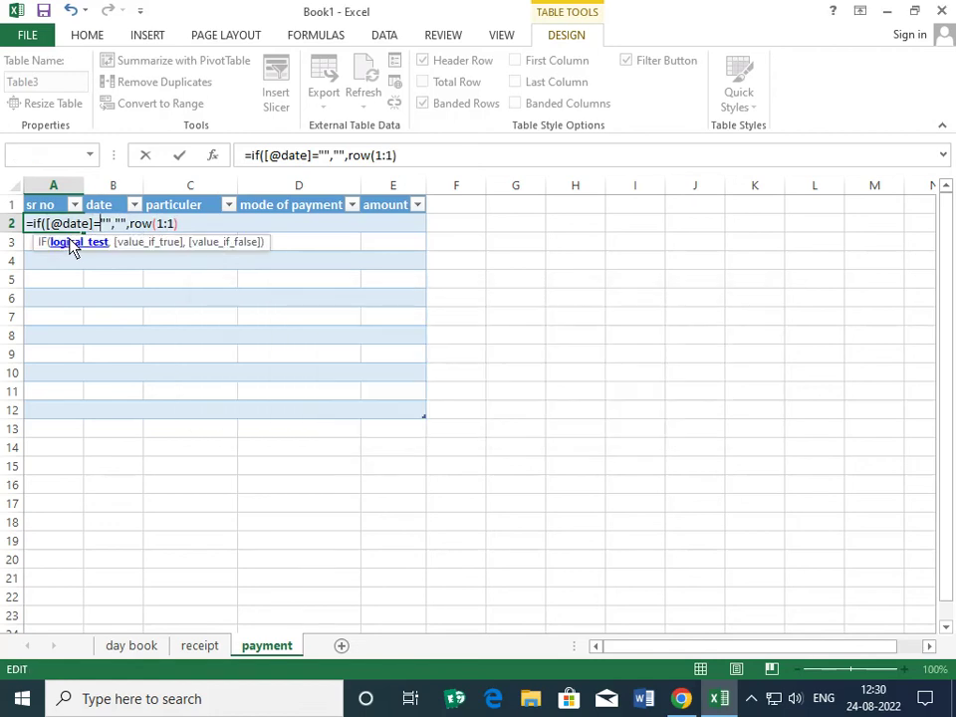
key(Right)
key(Right)
key(Right)
key(Right)
key(Right)
key(Right)
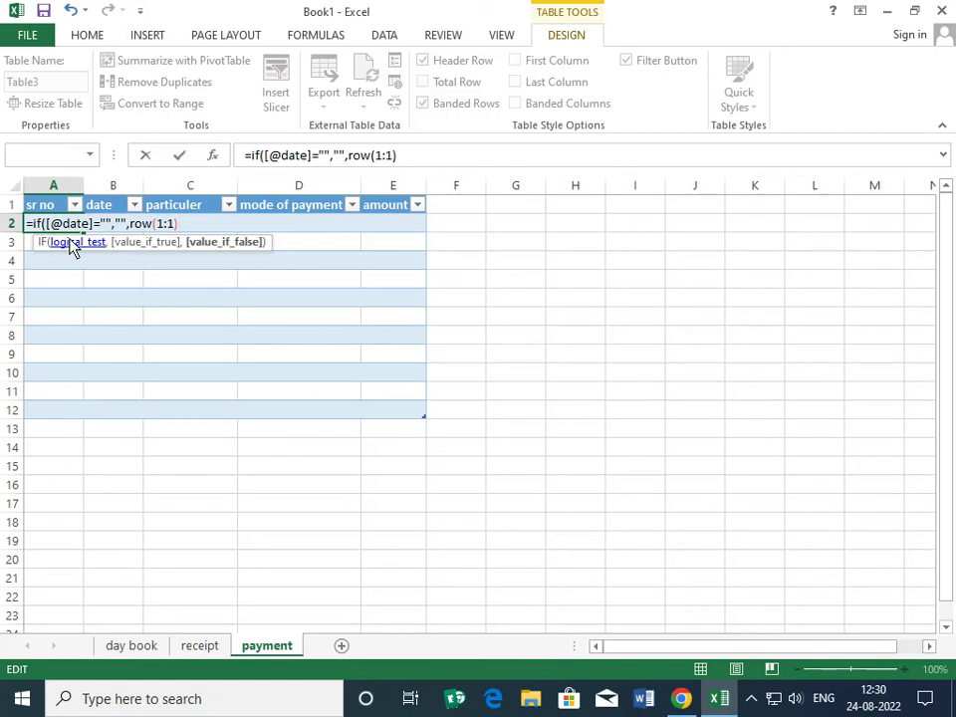
key(Return)
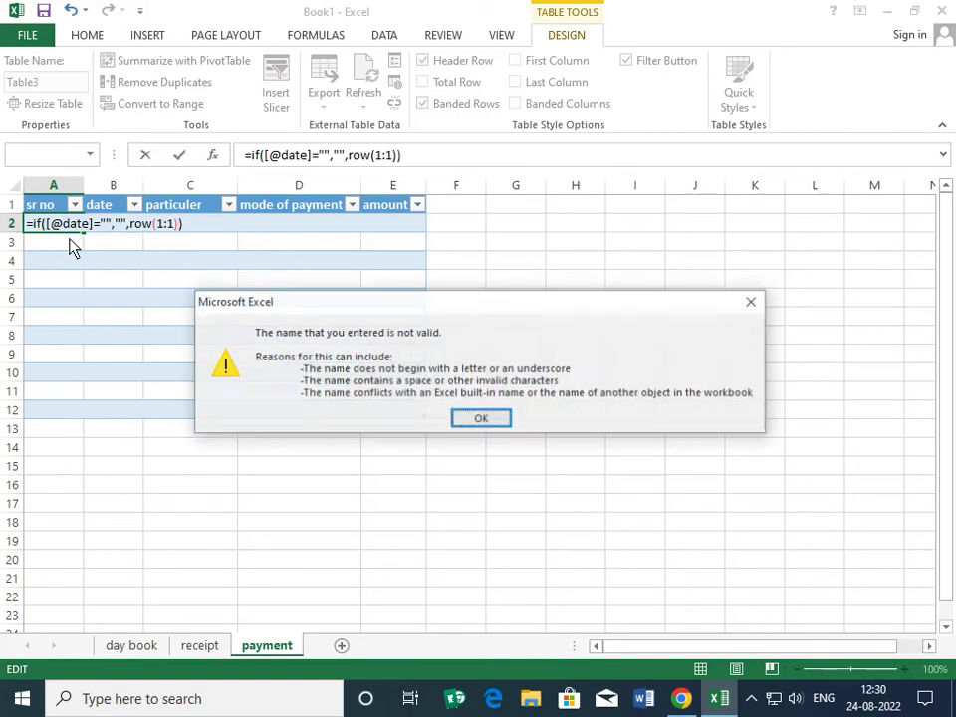
key(Return)
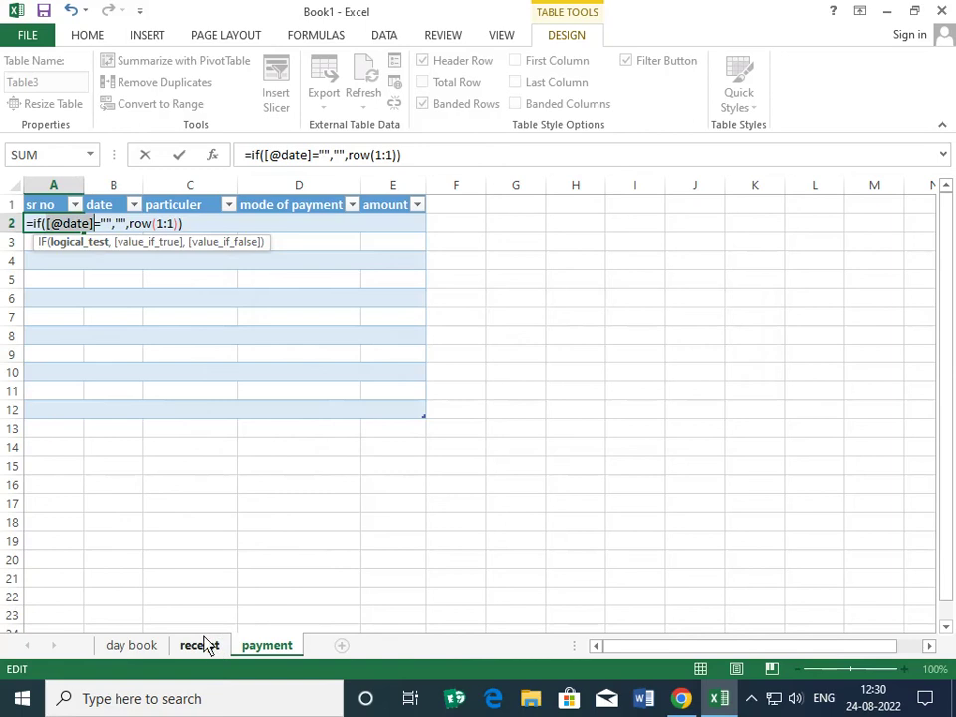
click(196, 227)
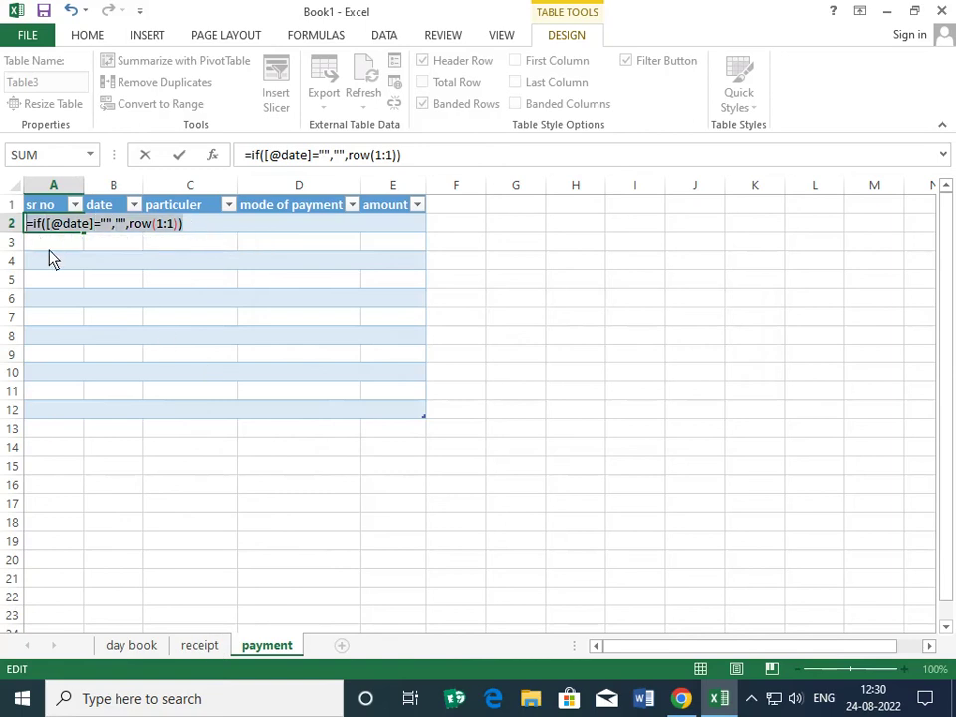
key(Escape)
key(Down)
key(Down)
Step: Fill the payment sheet's A2:A12 as a 1–11 series, then go to the day book sheet
click(65, 230)
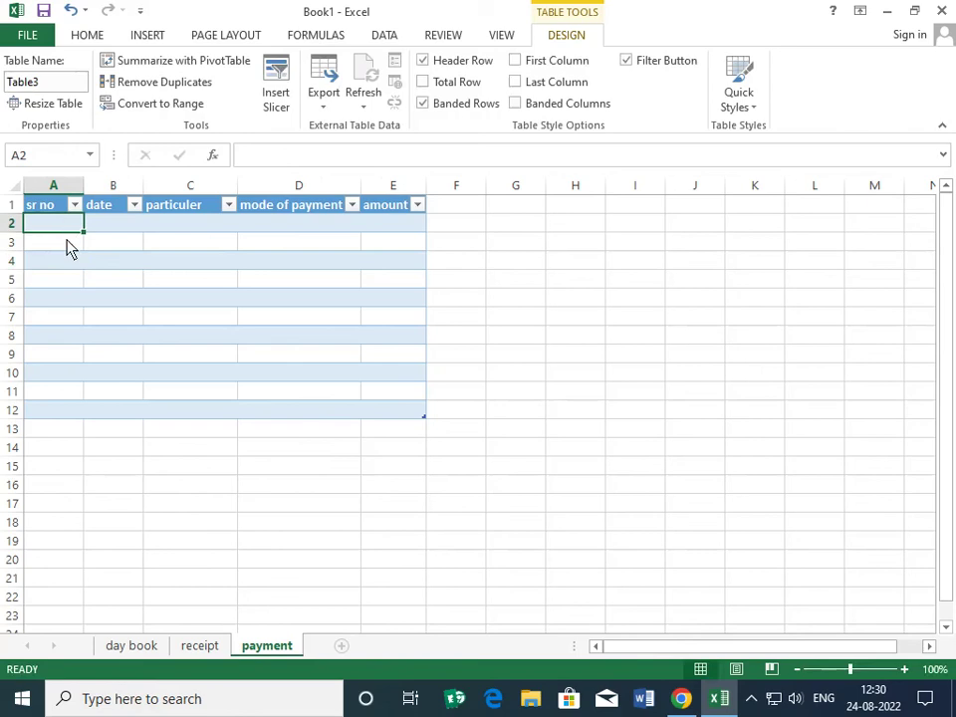
text(1)
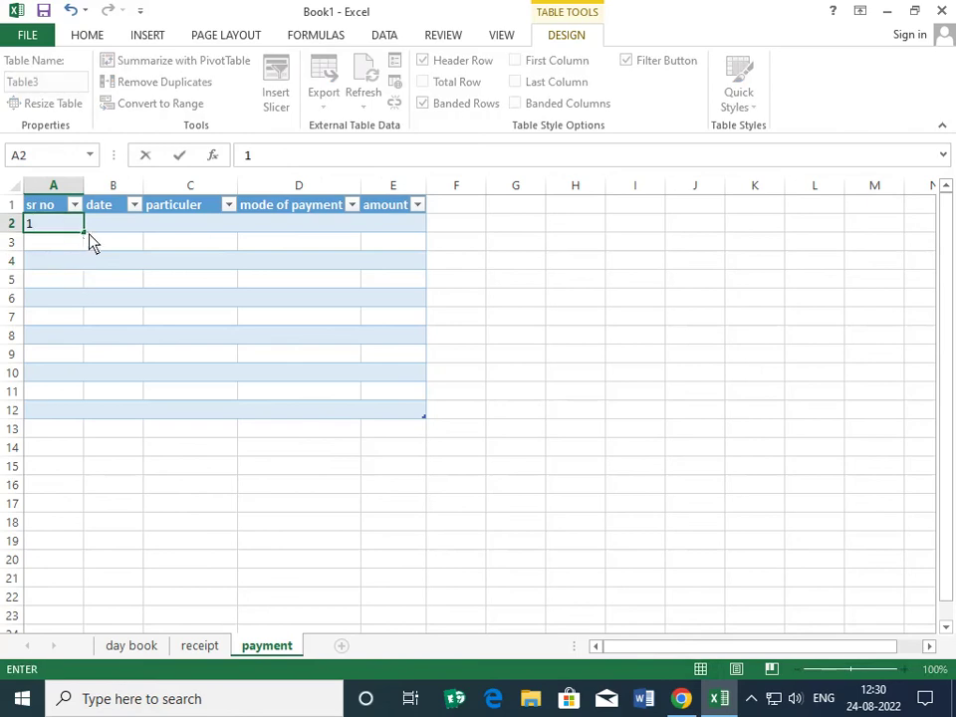
drag(85, 232, 94, 420)
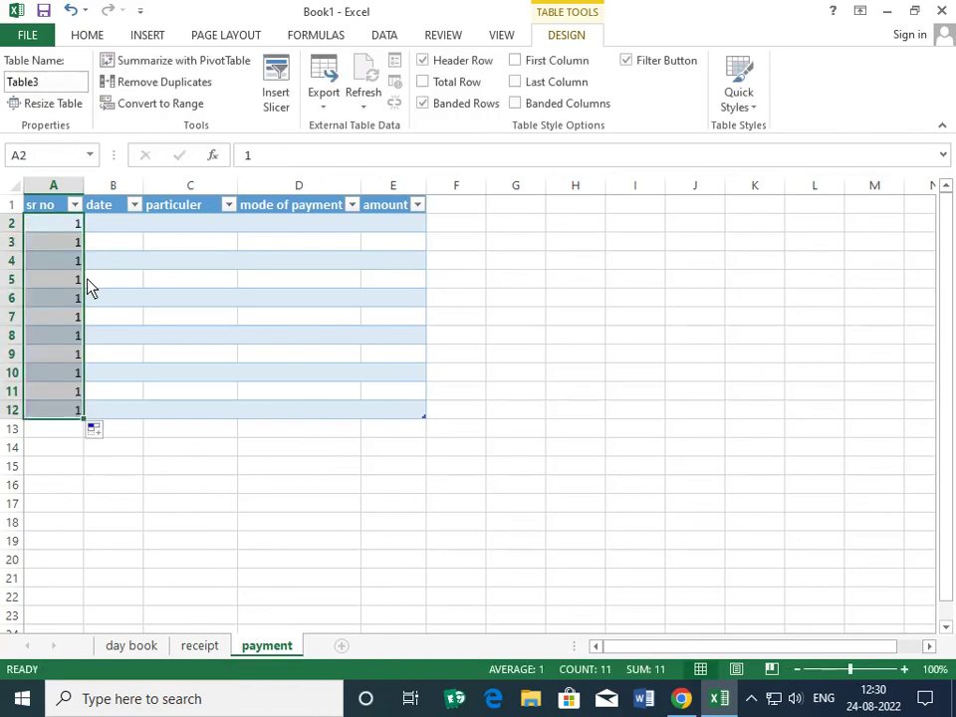
click(95, 429)
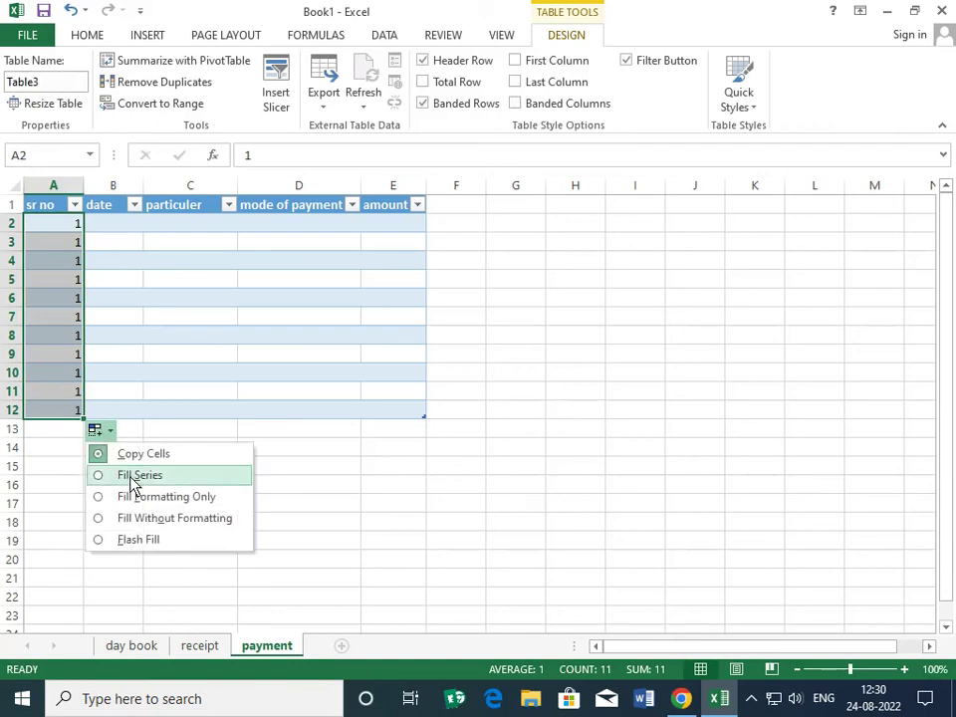
click(139, 475)
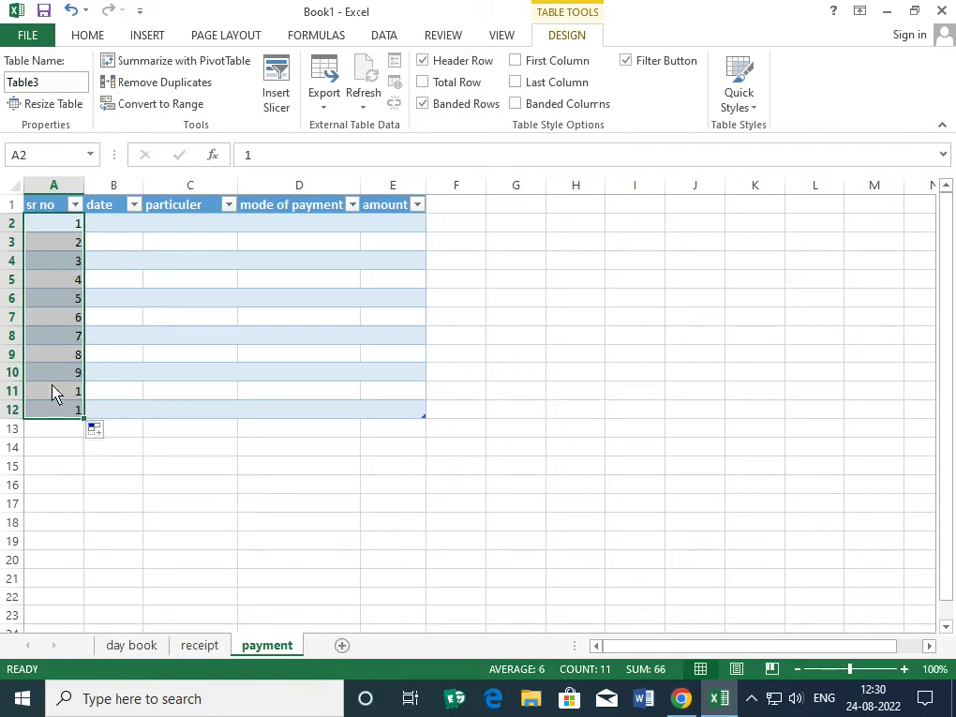
click(80, 256)
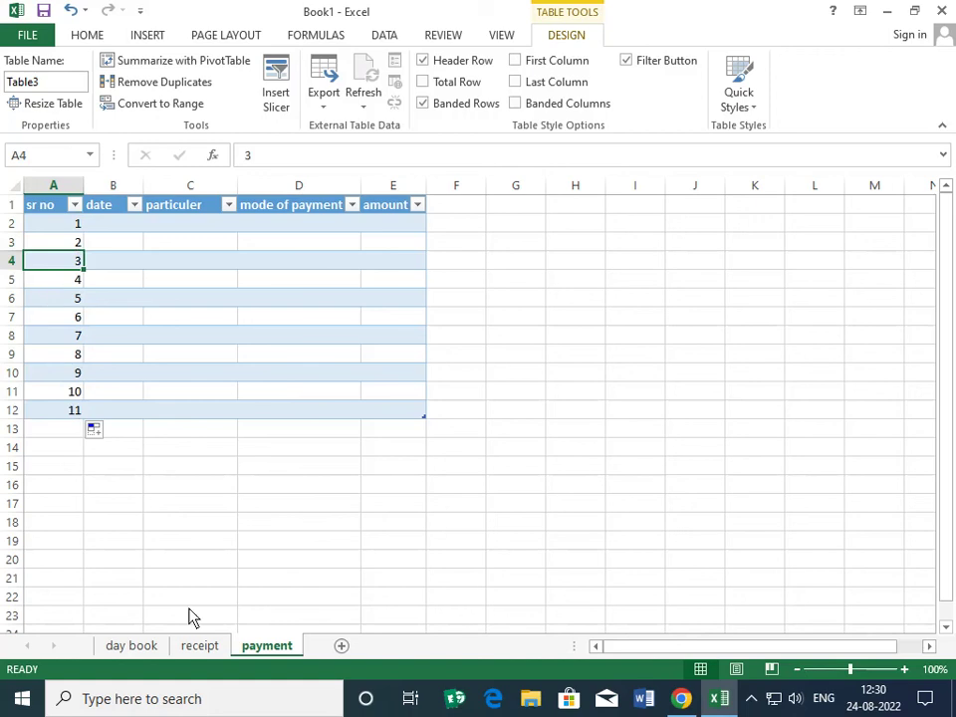
click(146, 641)
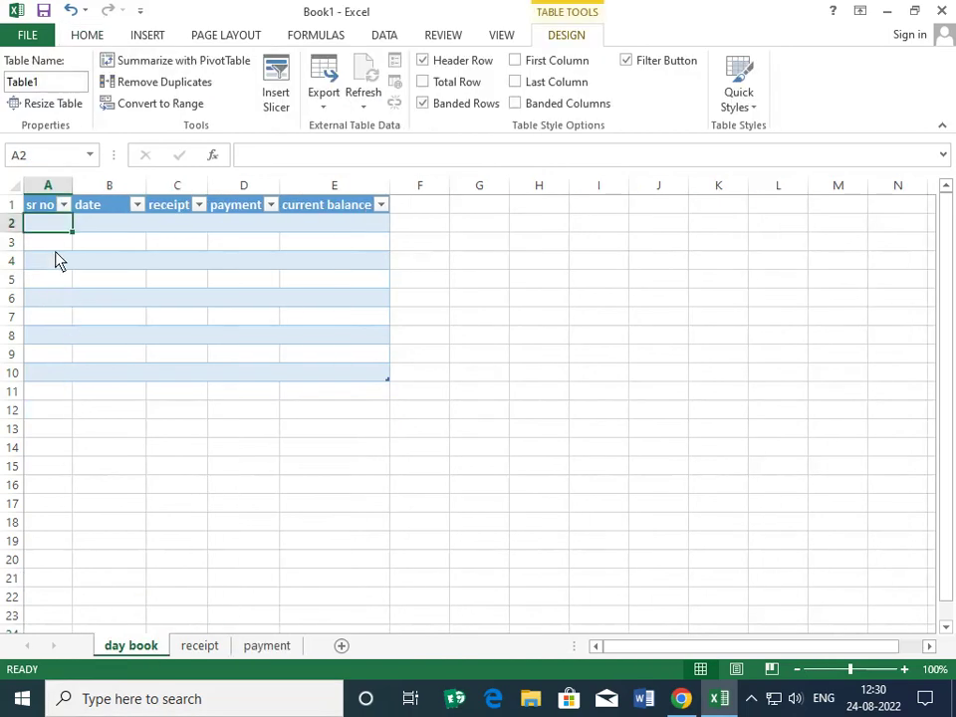
Step: Fill day book cells A2:A10 as a 1–9 series, then go to the receipt sheet
text(1)
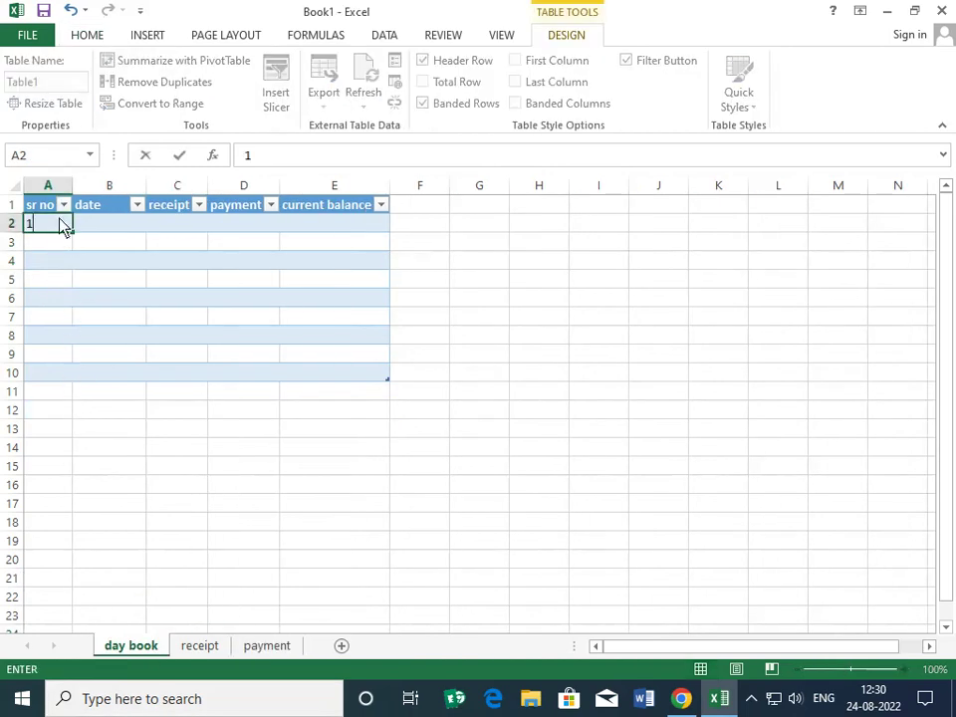
drag(71, 231, 70, 385)
click(84, 394)
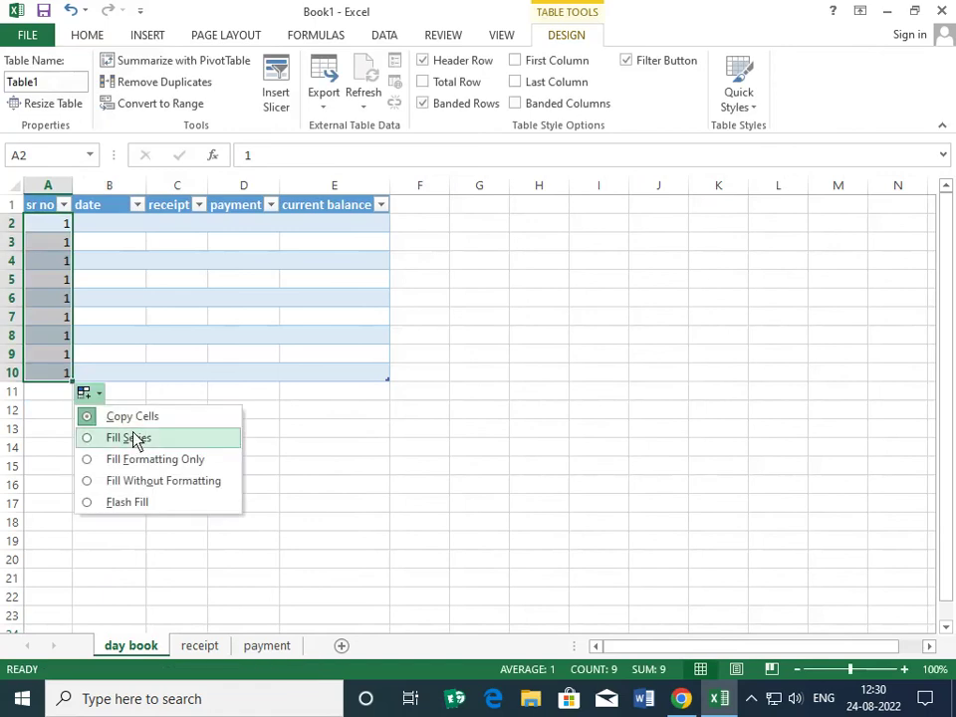
click(133, 439)
click(177, 353)
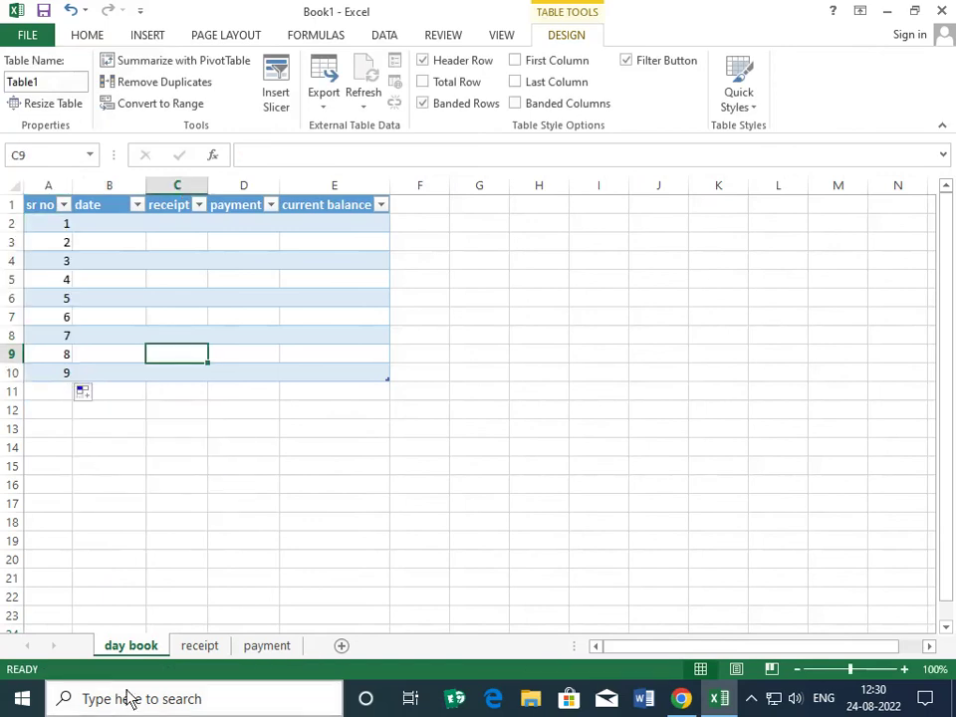
click(197, 646)
Step: Enter the date 25-08-2022 and the payer's name in the receipt table's first row
click(107, 225)
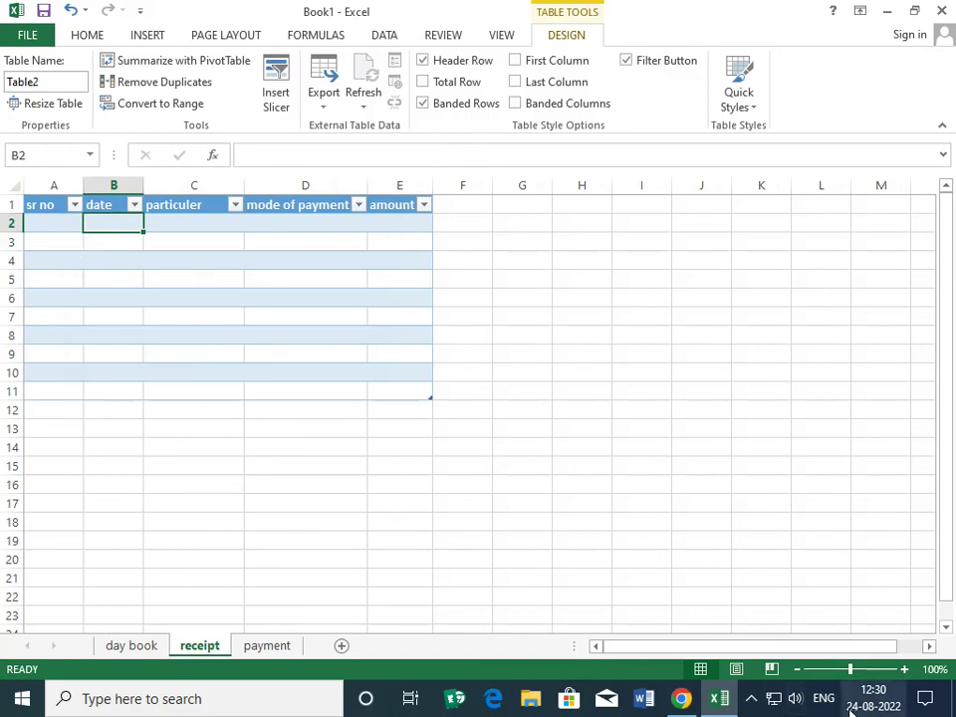
text(25/08)
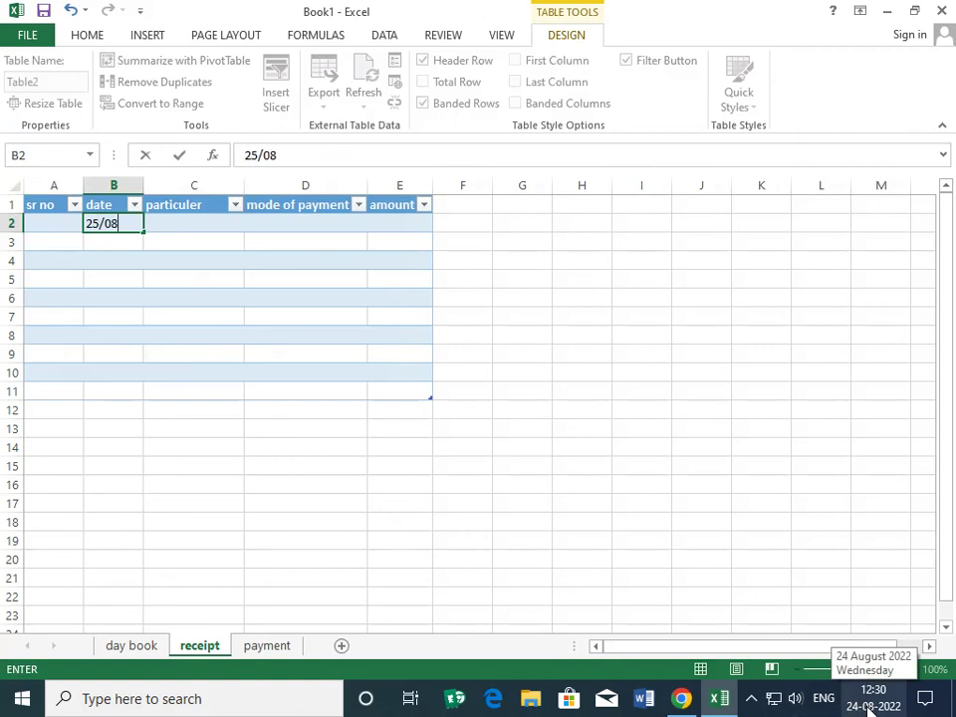
text(/2022)
key(Tab)
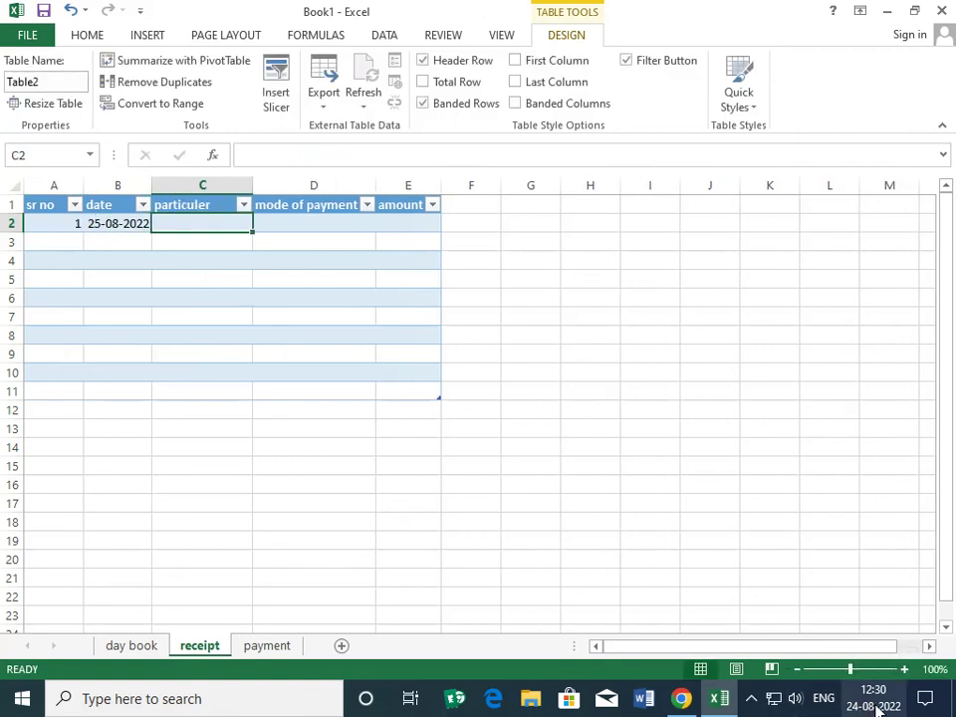
text(rajesh)
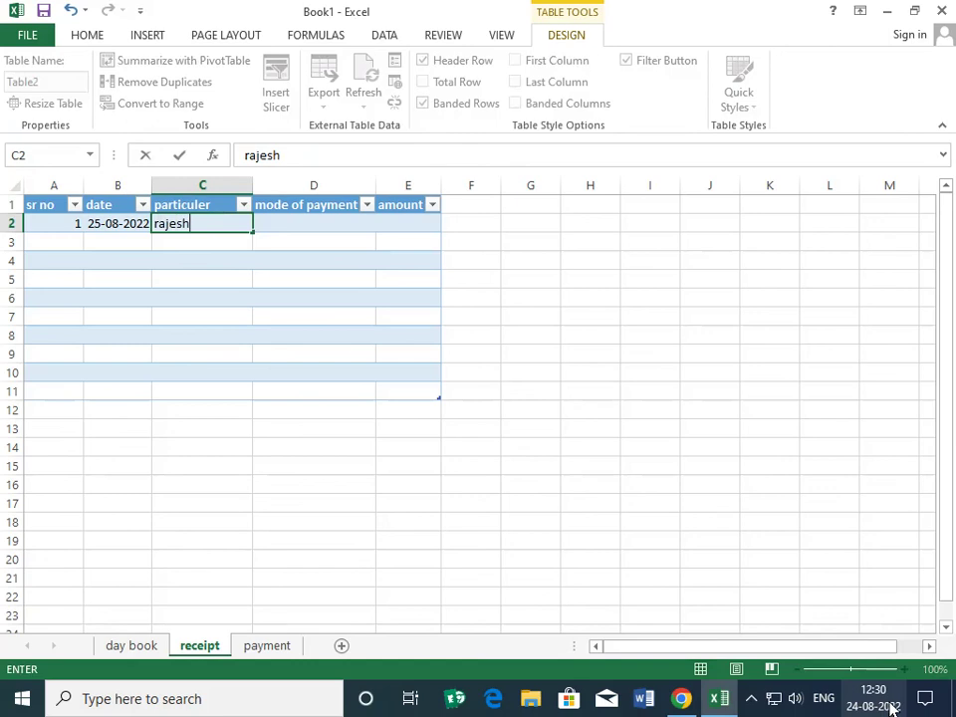
text( mcit)
key(Tab)
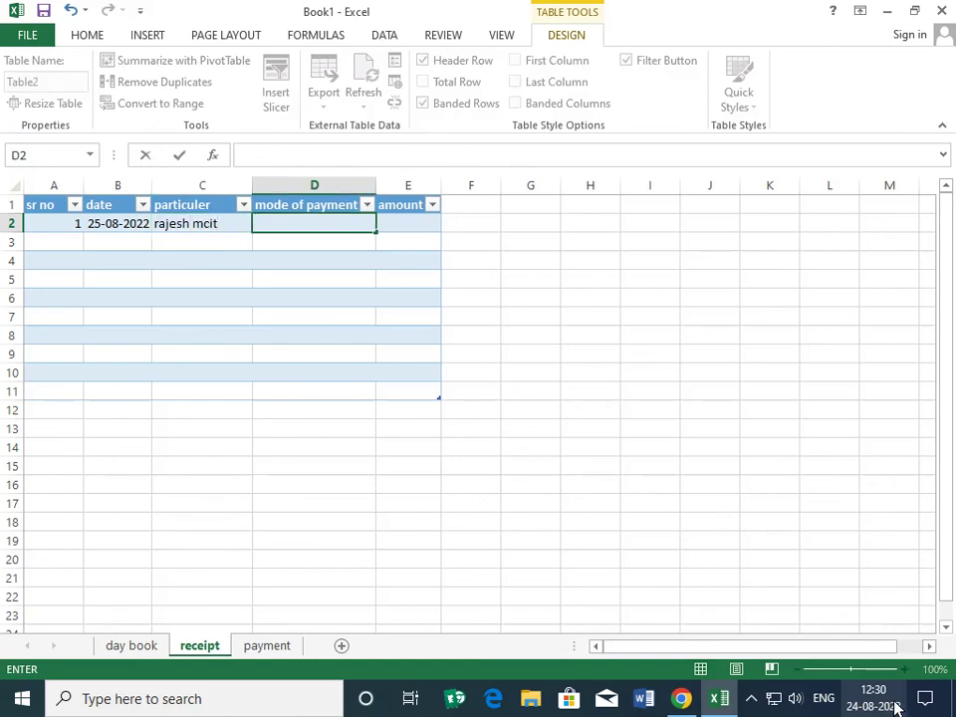
Step: Correct the C2 particulars, then record phone pay and 4500 for that receipt
key(Left)
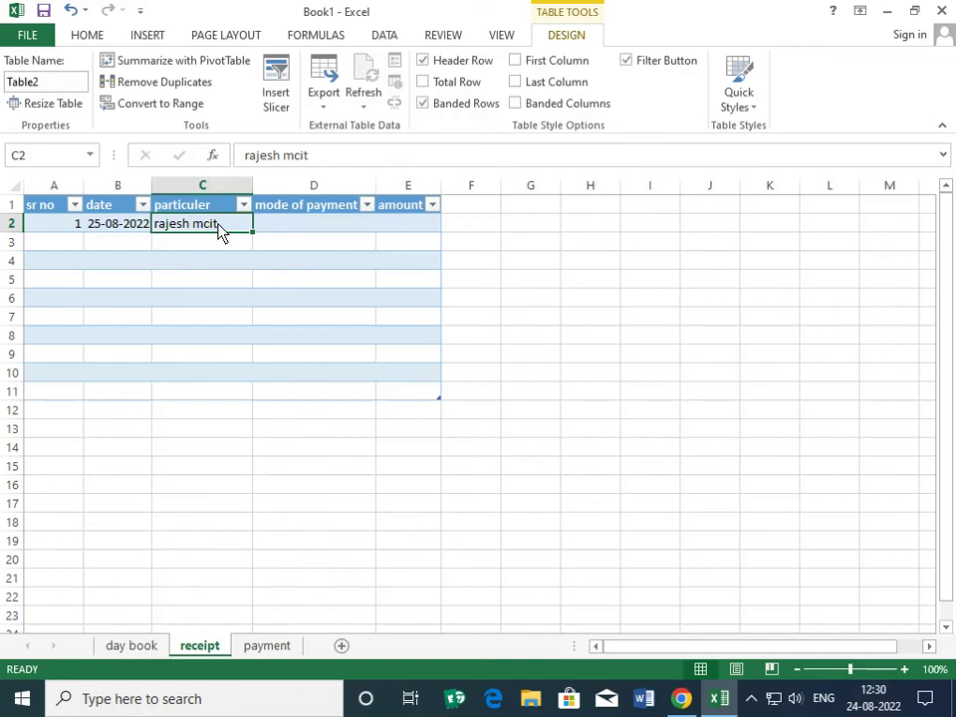
double_click(221, 230)
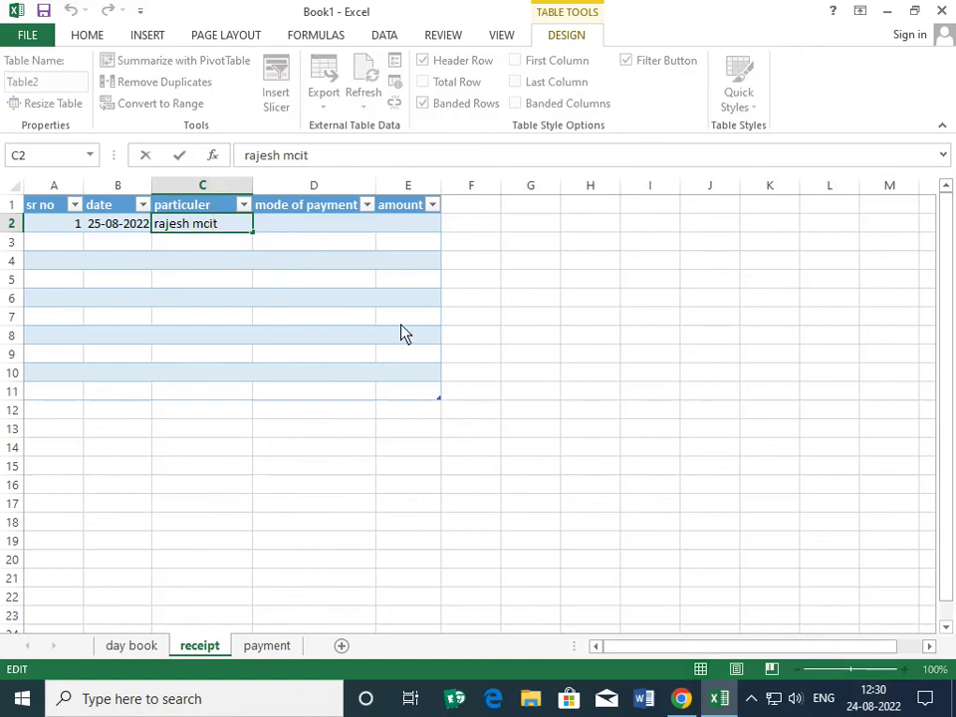
text(c)
key(BackSpace)
text(-)
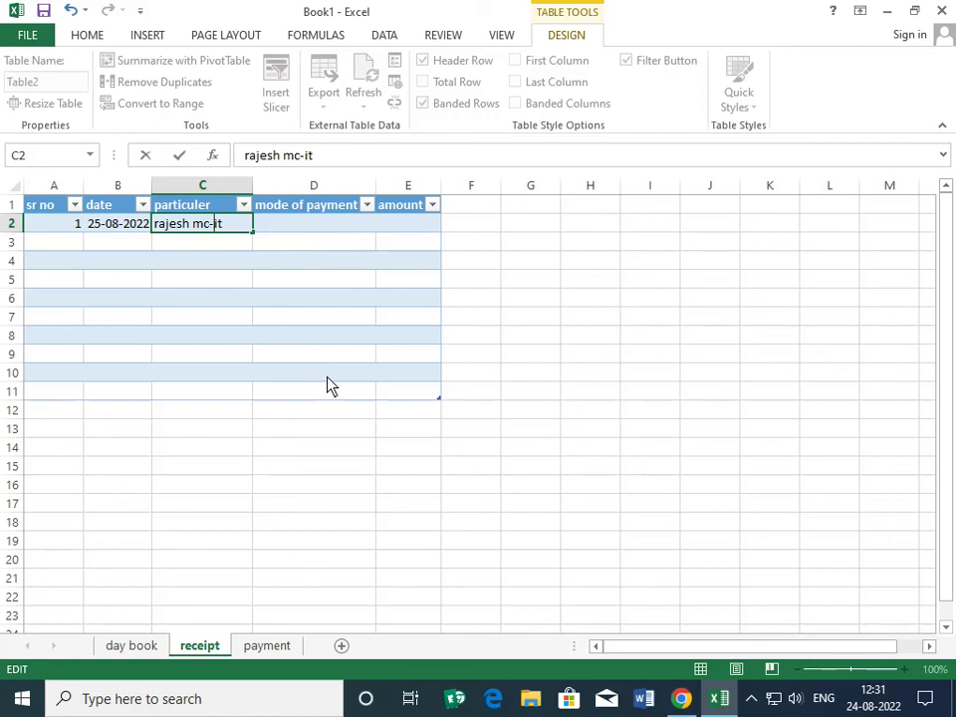
key(BackSpace)
key(BackSpace)
text(s)
text(c)
key(Tab)
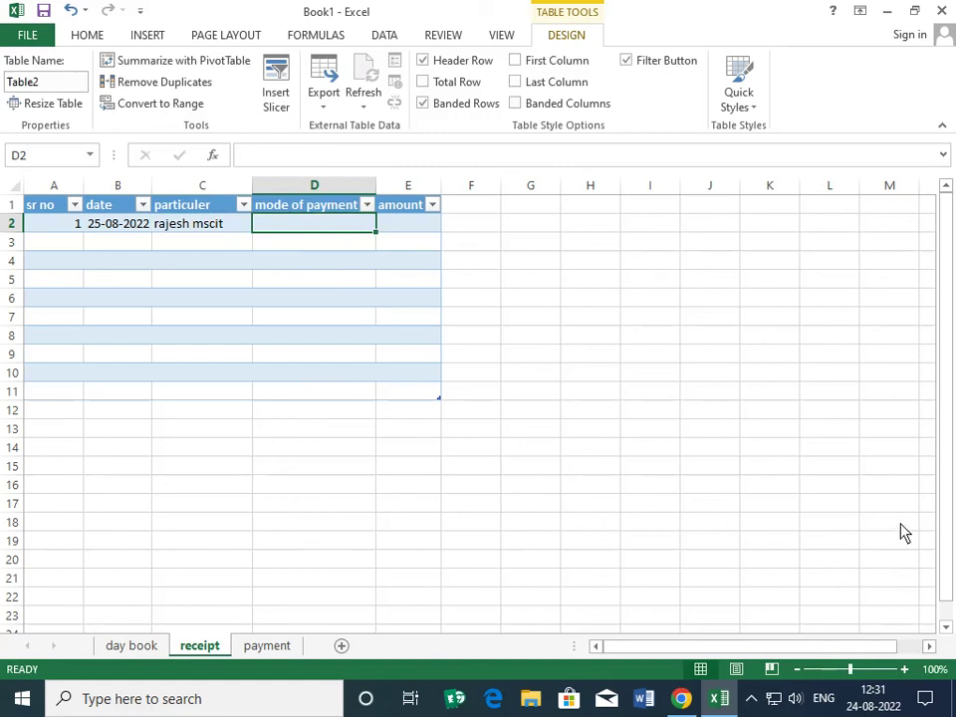
text(phone)
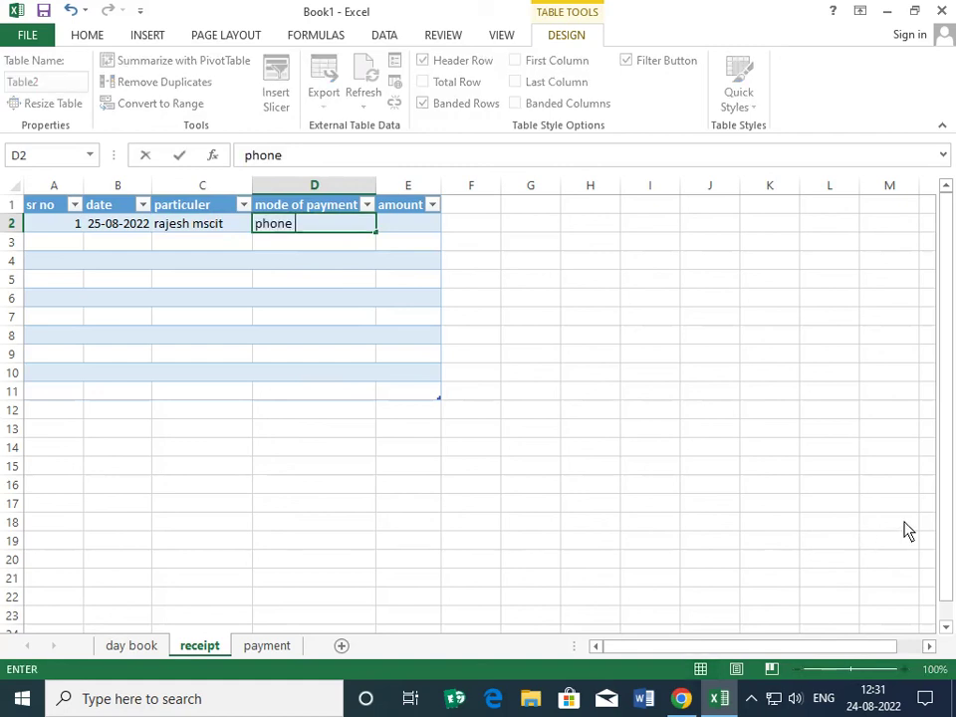
text( pay)
key(Tab)
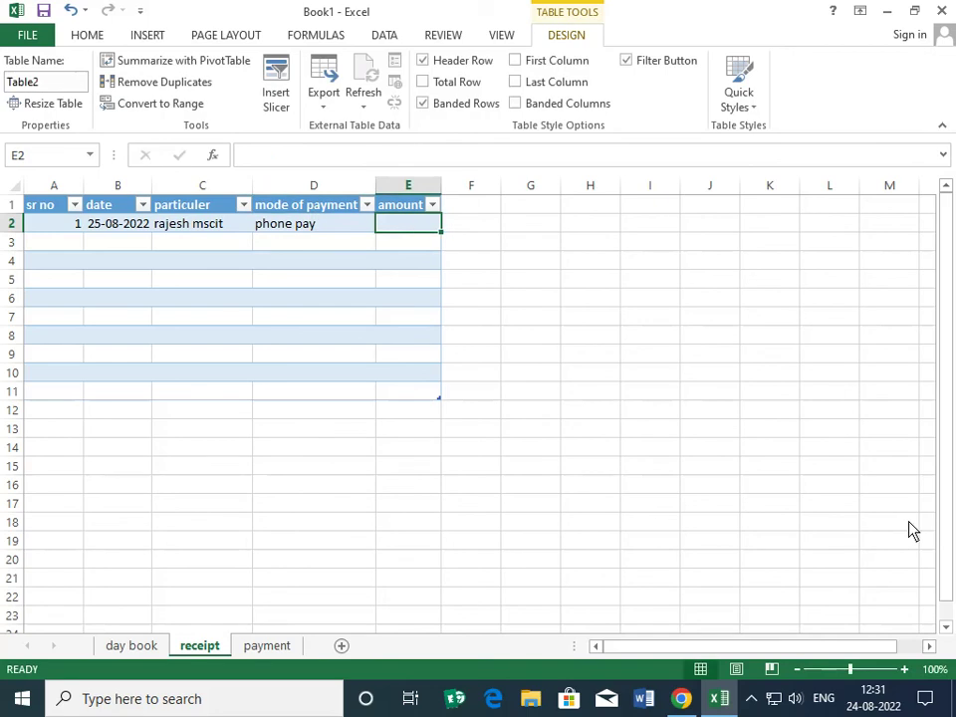
text(4500)
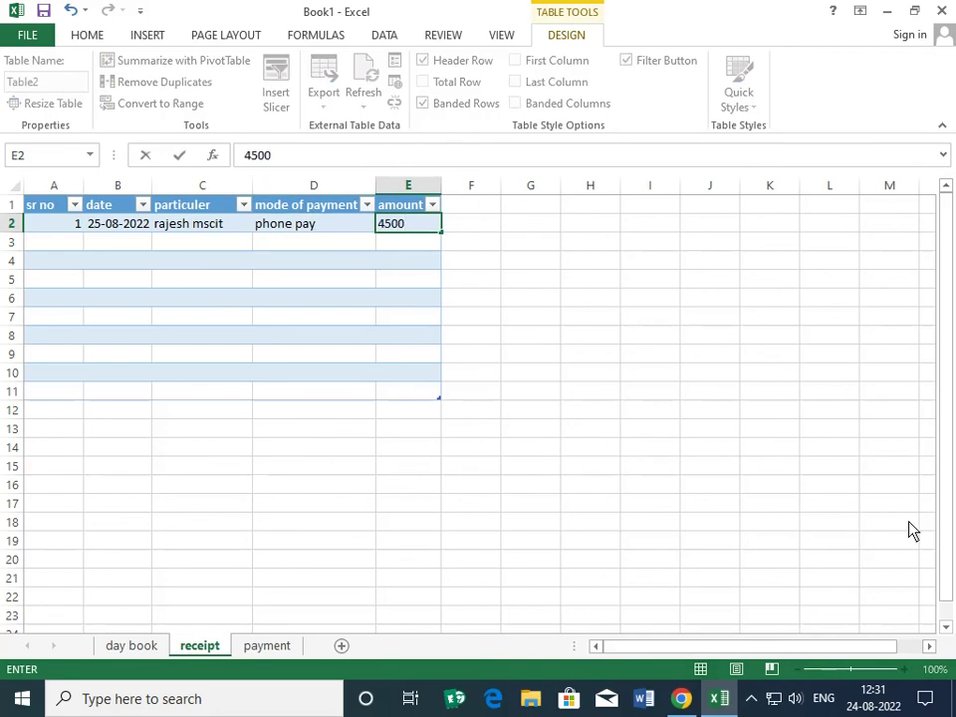
key(Return)
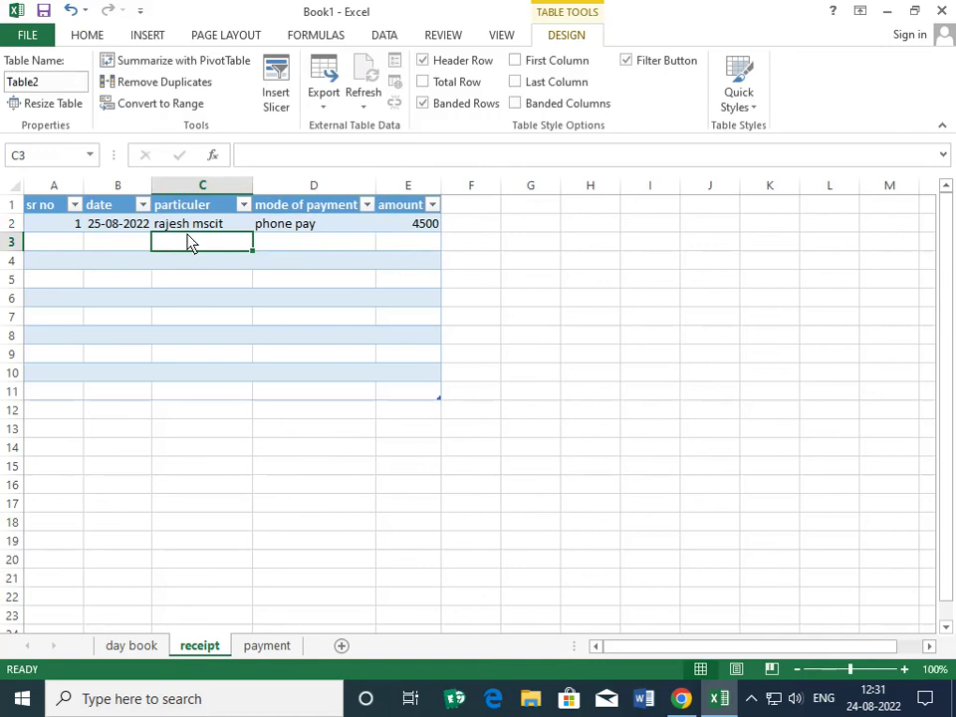
Step: Add a second receipt dated 28-08-2022 with the payer's name, mode case, amount 4700
click(83, 251)
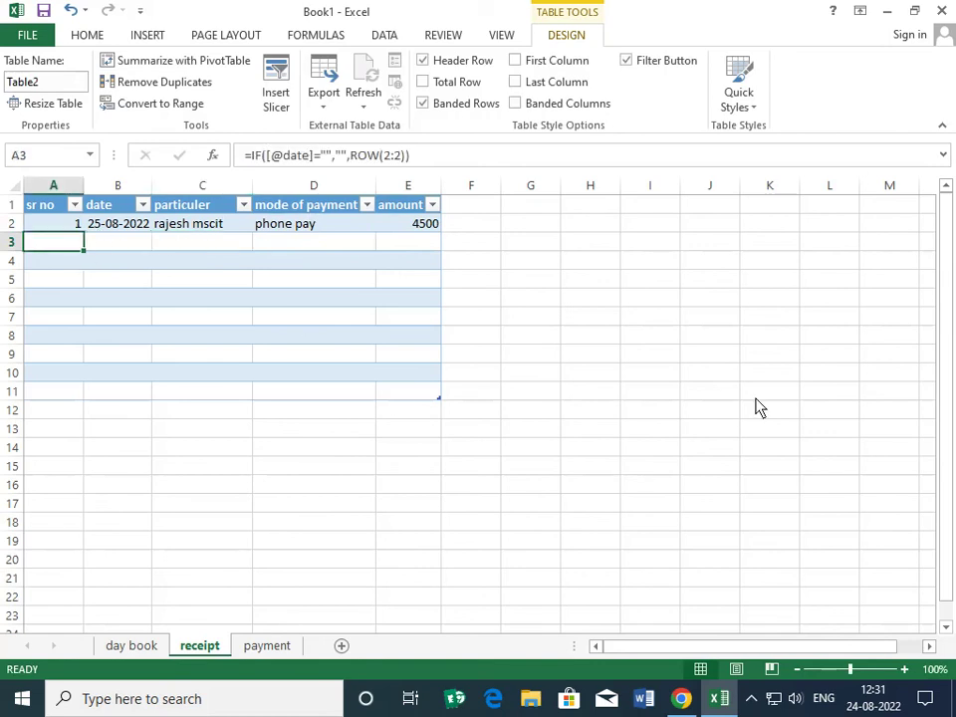
key(Right)
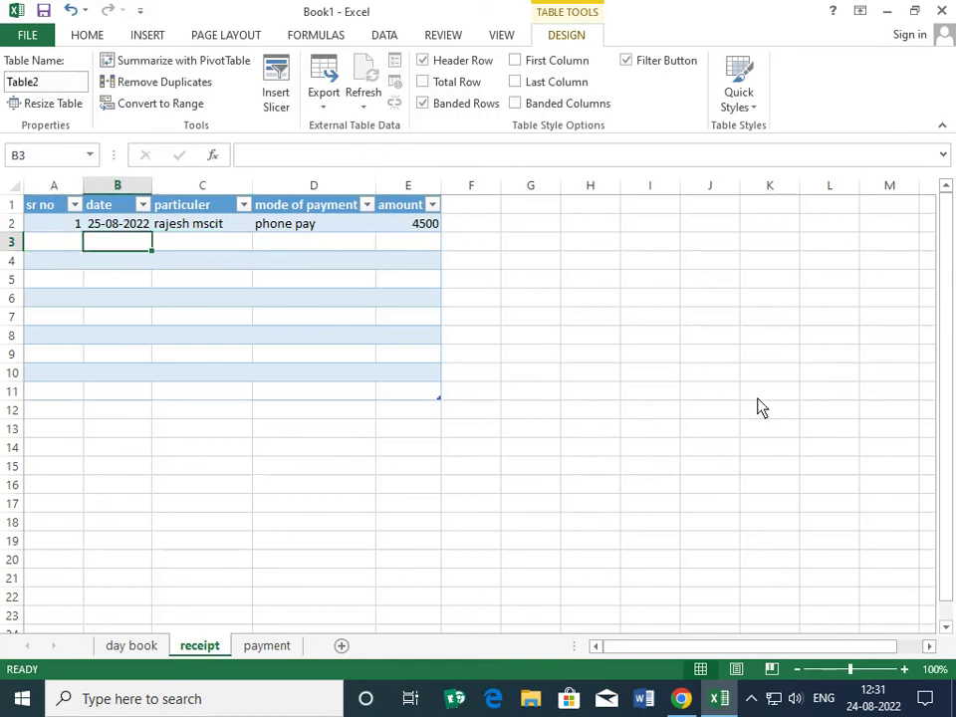
text(28/0)
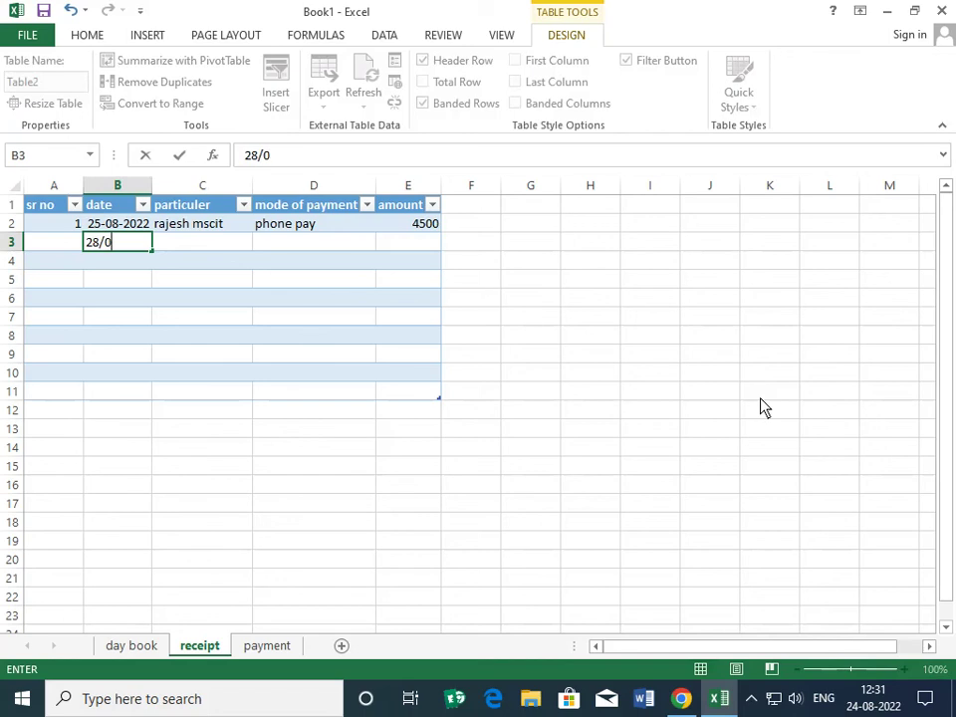
text(8/2022)
key(Tab)
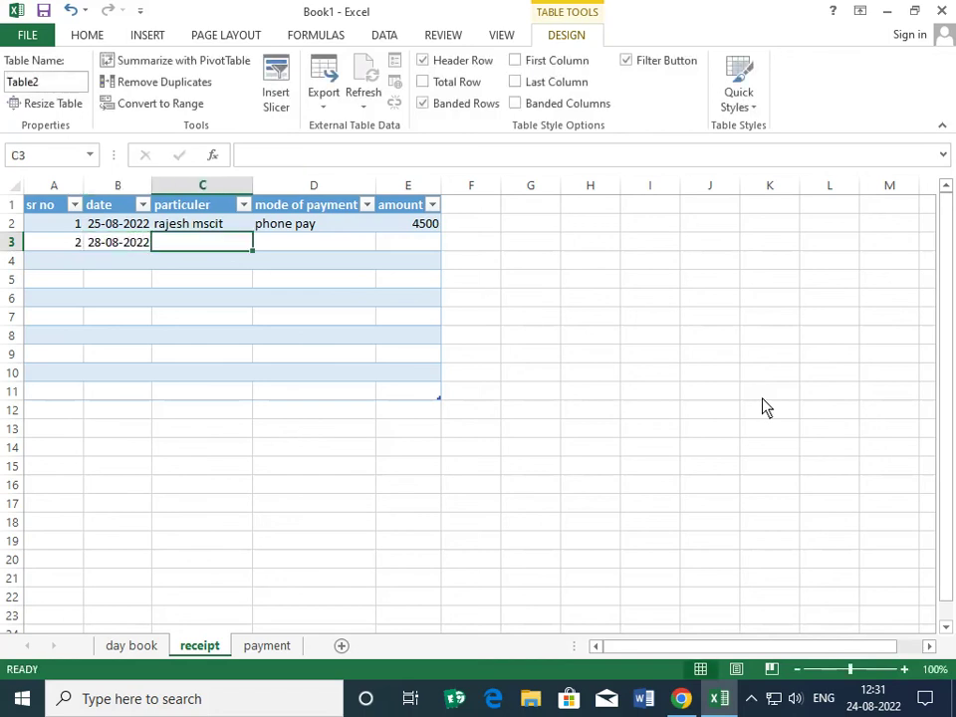
text(dinesh)
key(Tab)
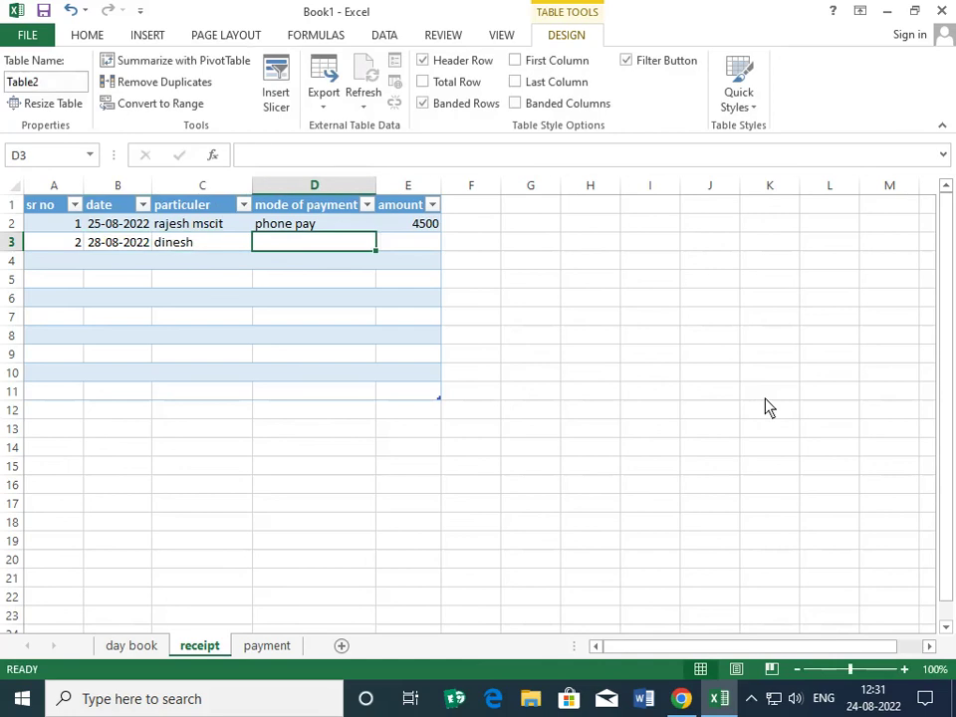
text(ca)
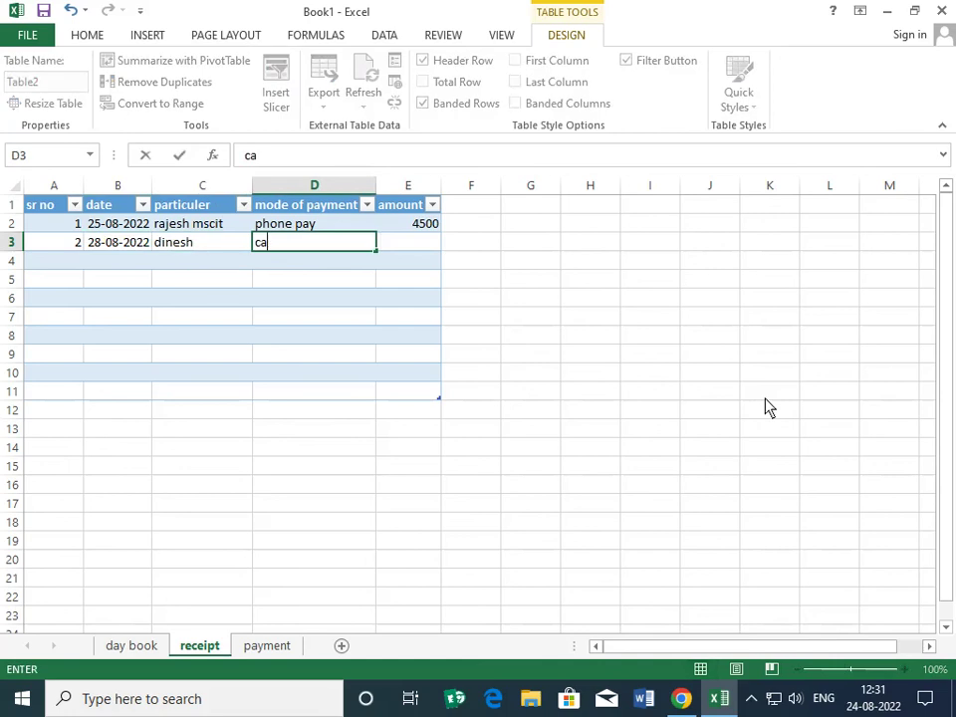
text(se)
key(Tab)
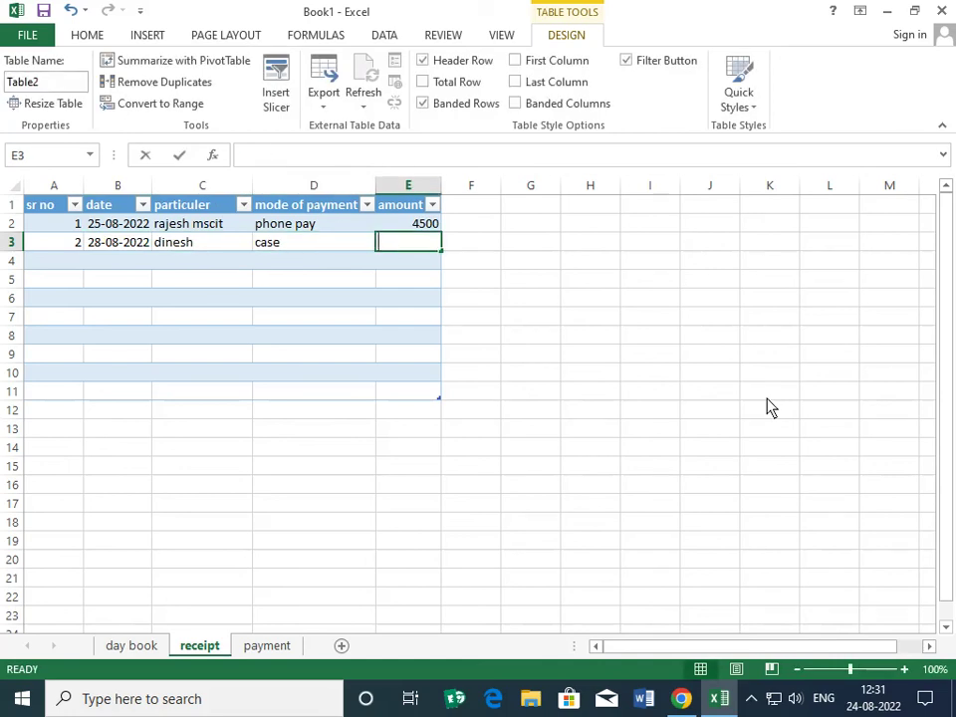
text(4700)
key(Return)
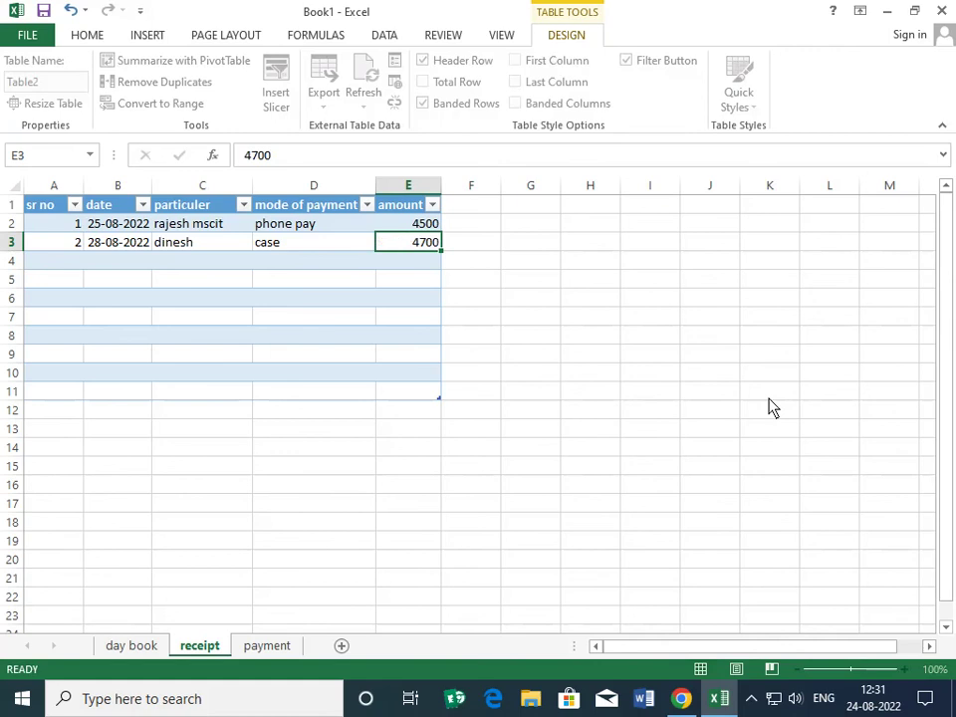
click(144, 643)
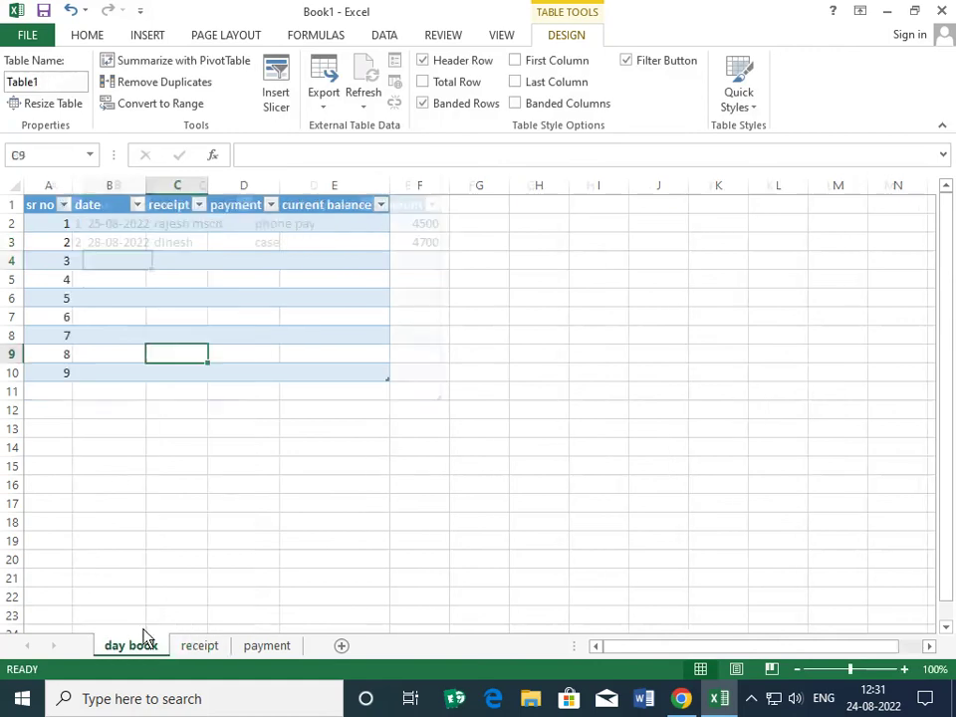
click(111, 233)
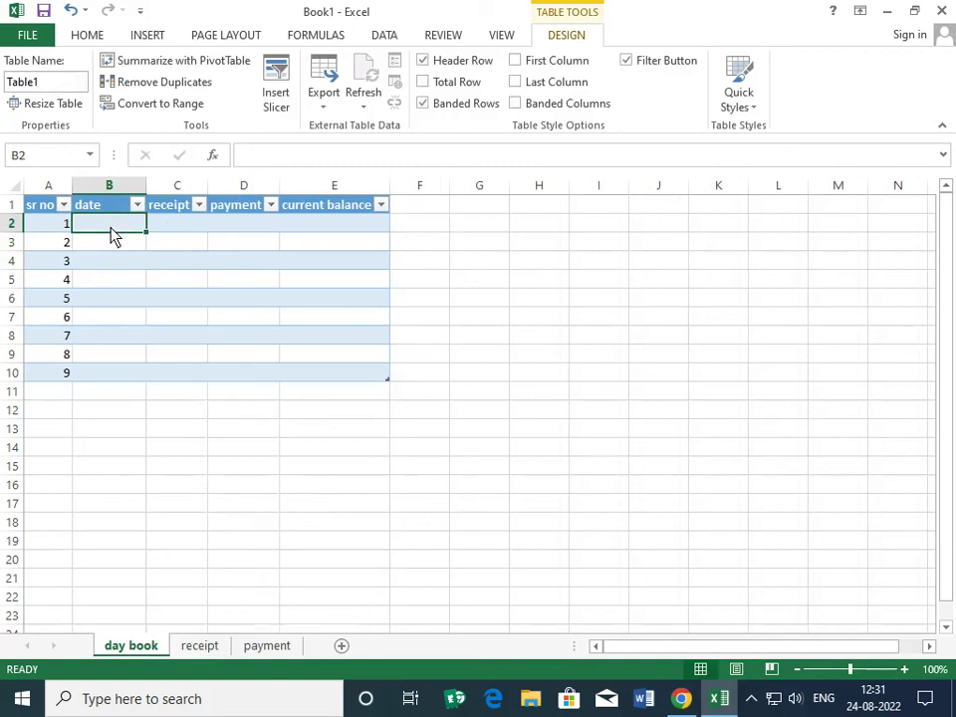
text(=)
click(198, 645)
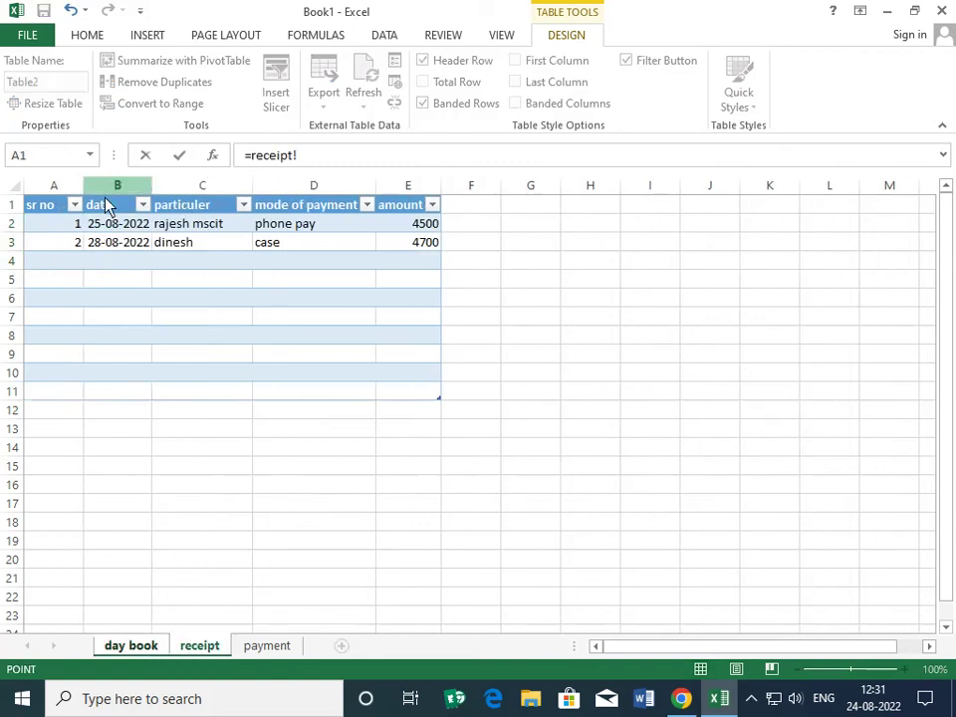
click(115, 225)
key(Return)
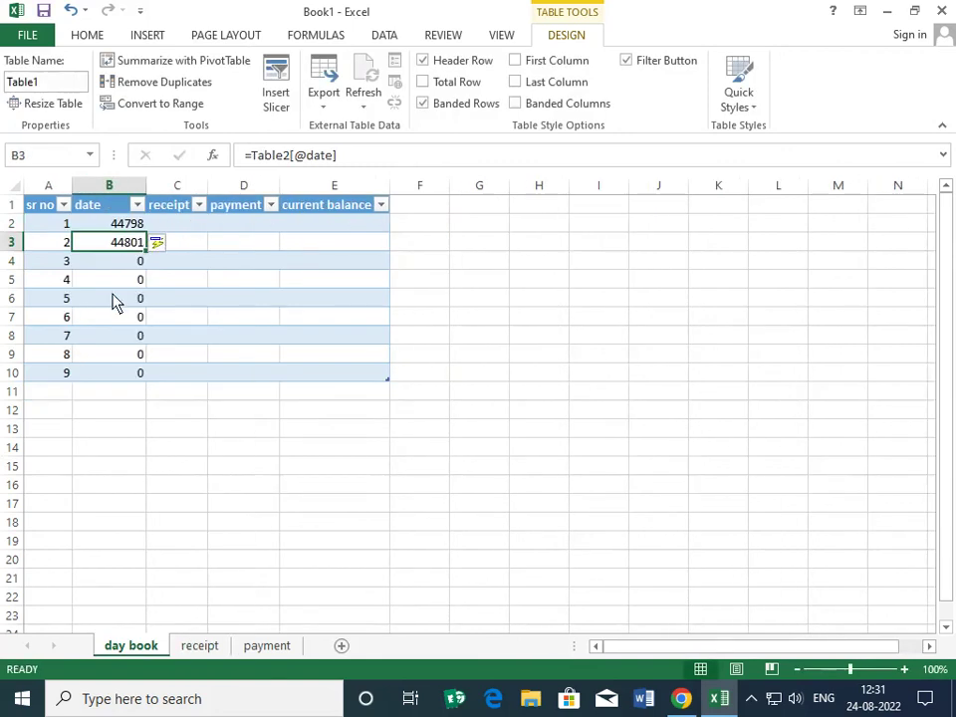
drag(112, 225, 128, 372)
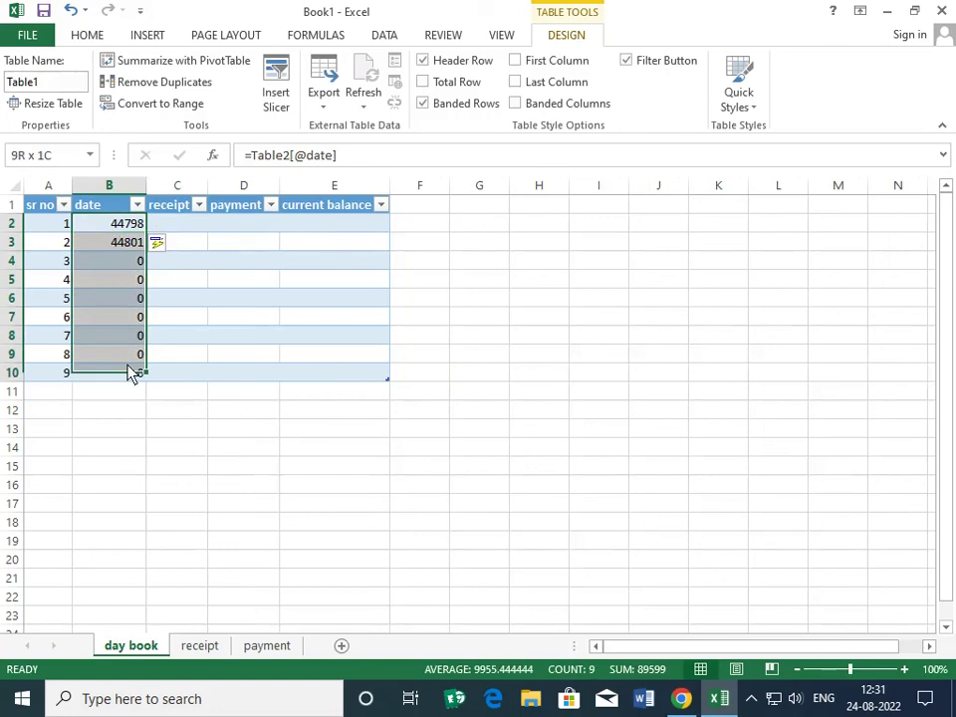
click(88, 36)
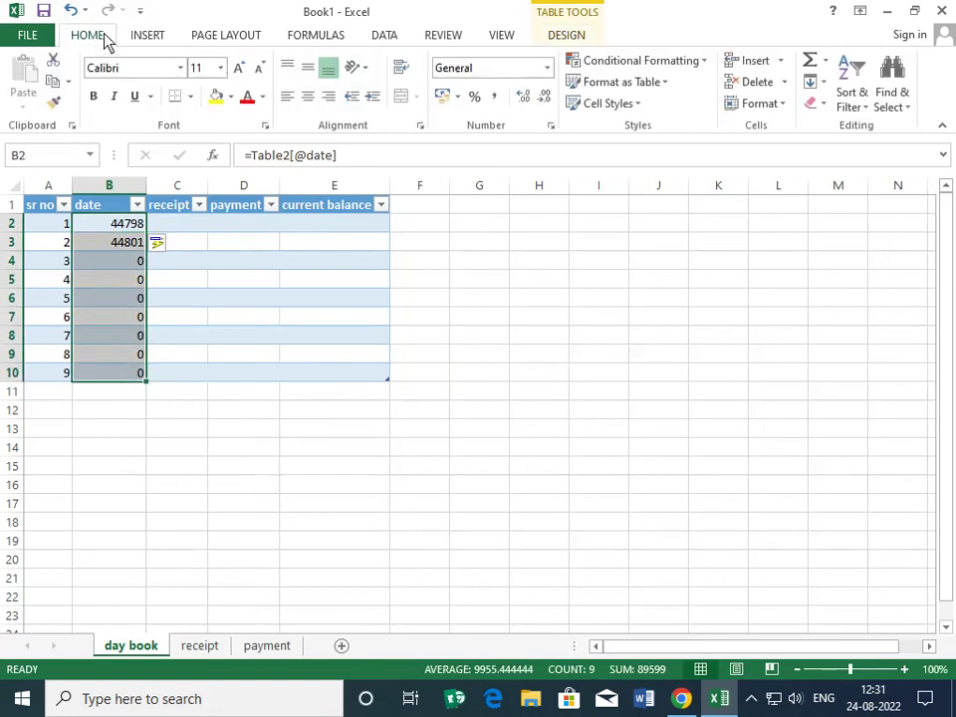
Step: Format day book dates B2:B10 as Short Date, showing 25-08-2022 and 28-08-2022
click(543, 72)
key(BackSpace)
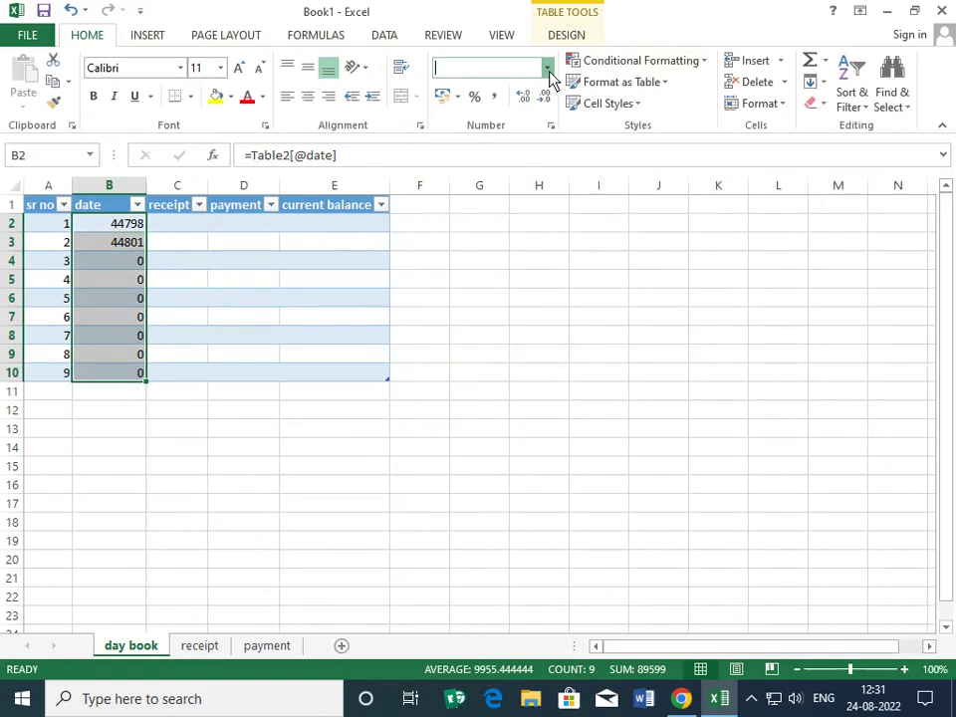
click(548, 70)
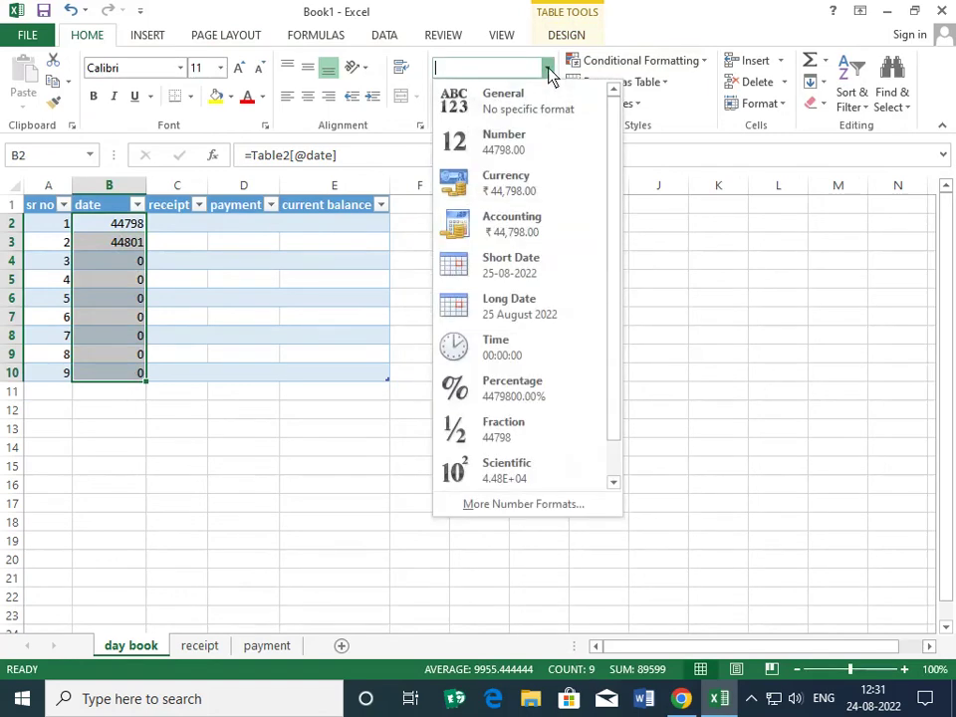
click(514, 263)
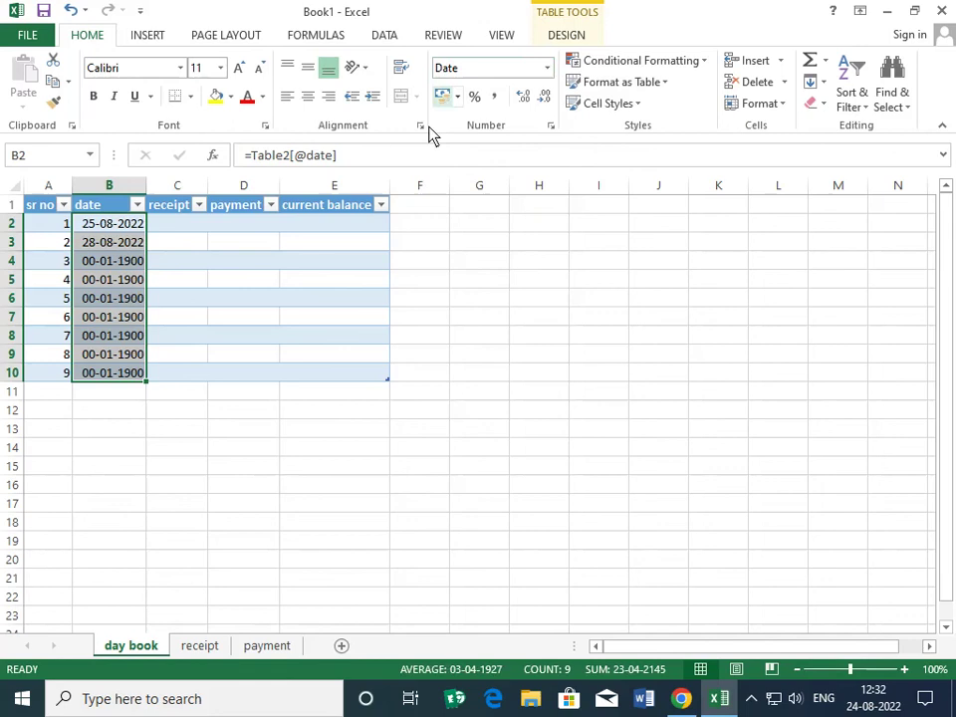
click(137, 227)
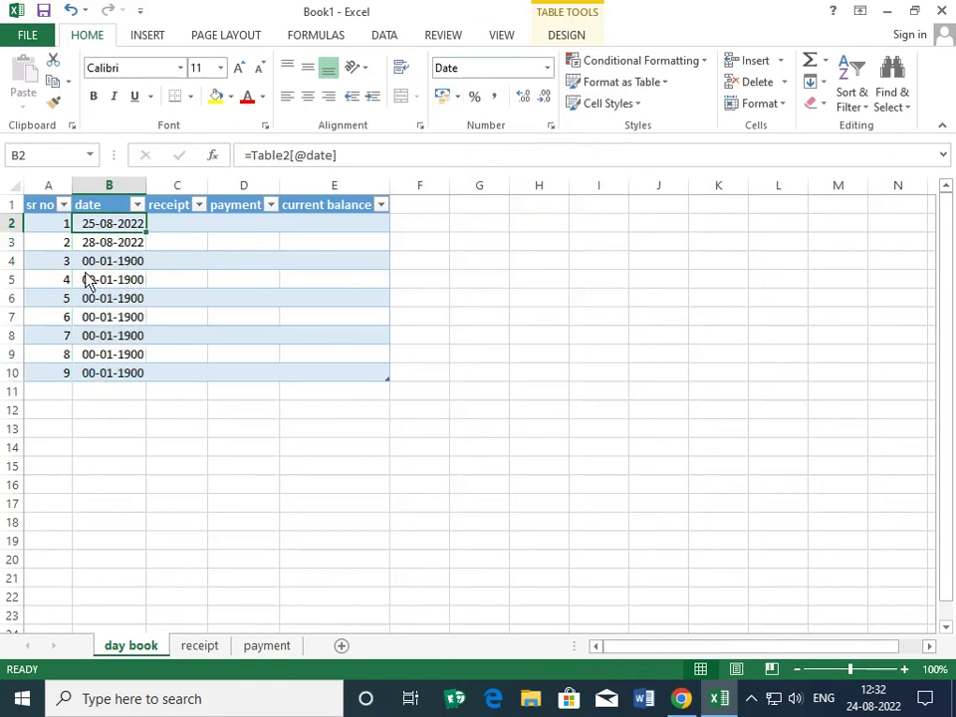
click(88, 279)
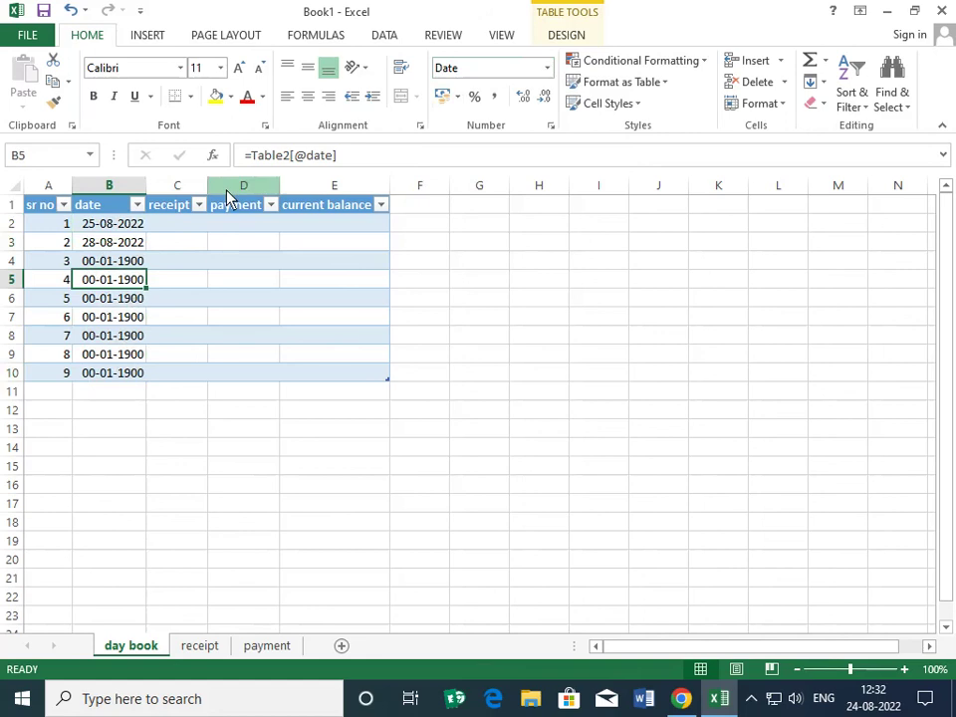
click(168, 233)
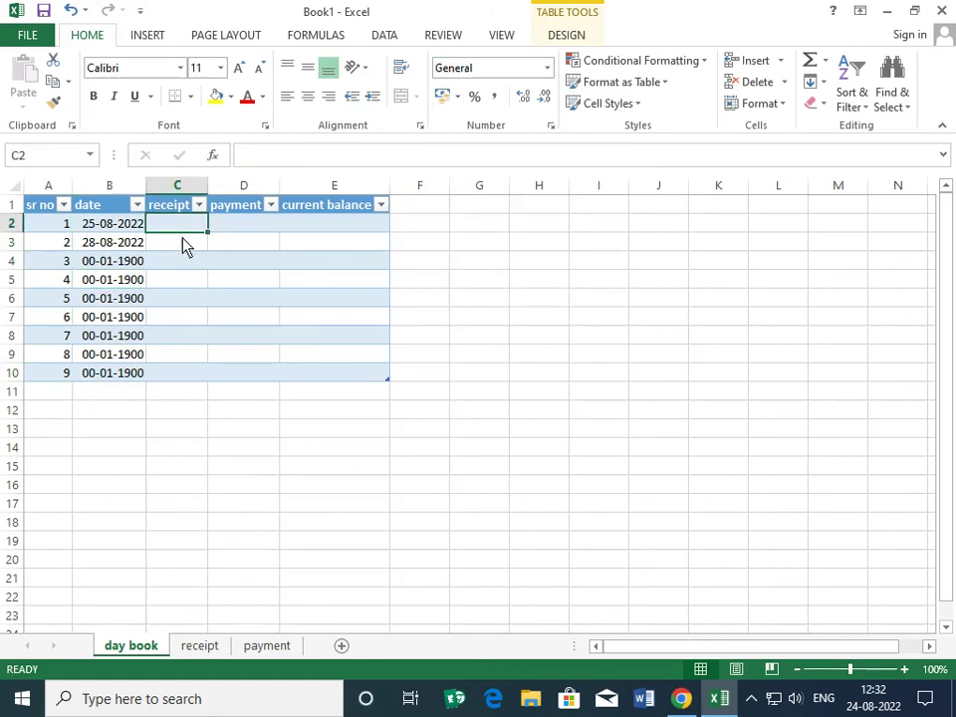
text(=)
click(200, 643)
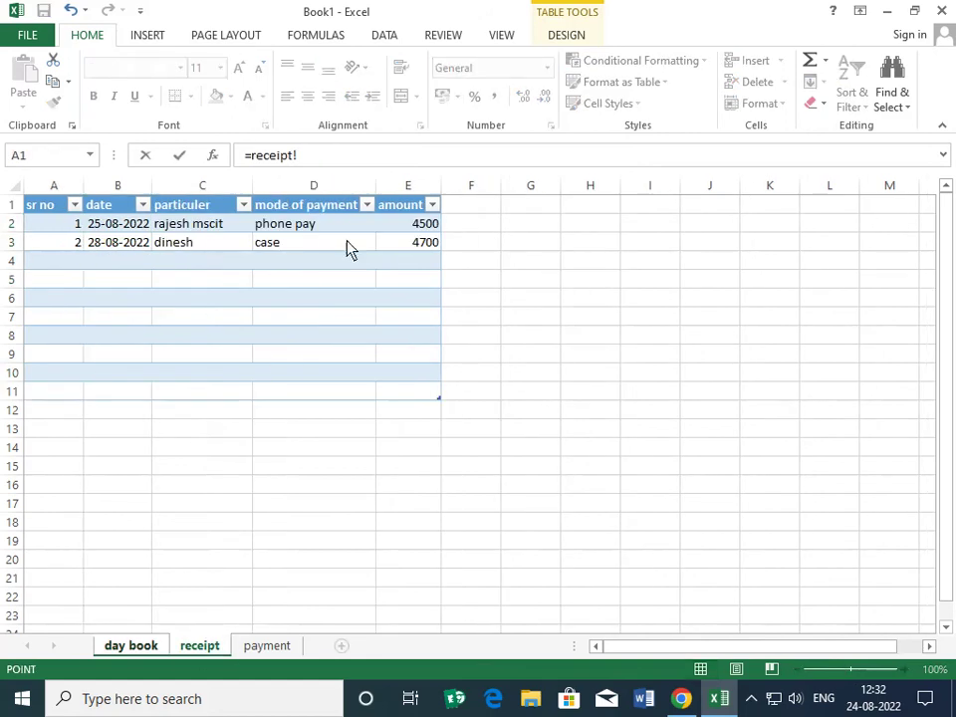
click(394, 242)
click(409, 225)
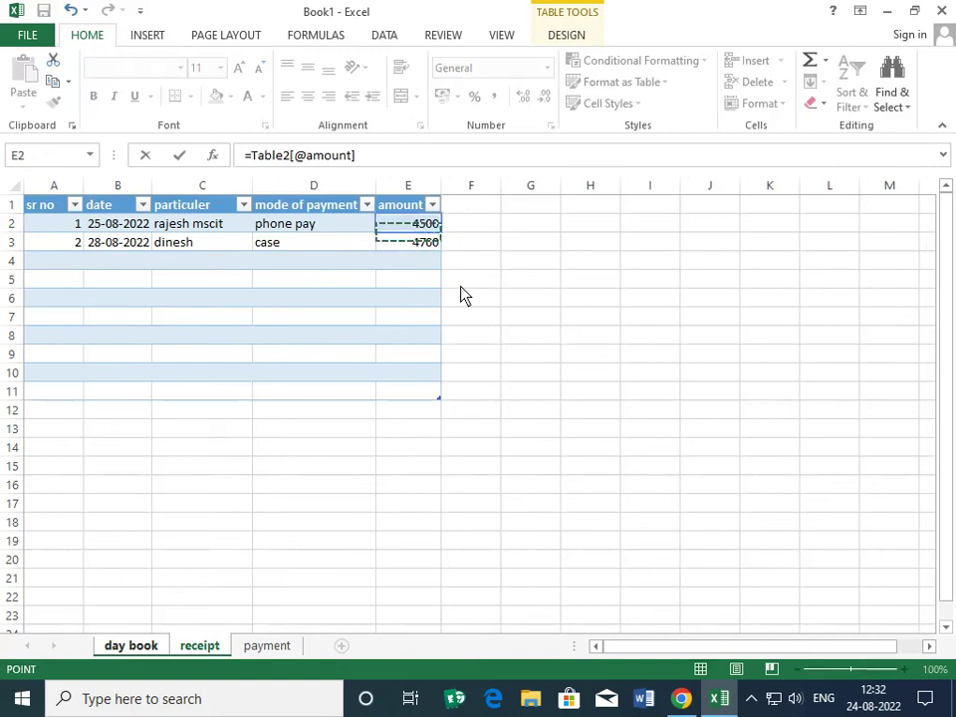
key(Return)
mouse_move(218, 242)
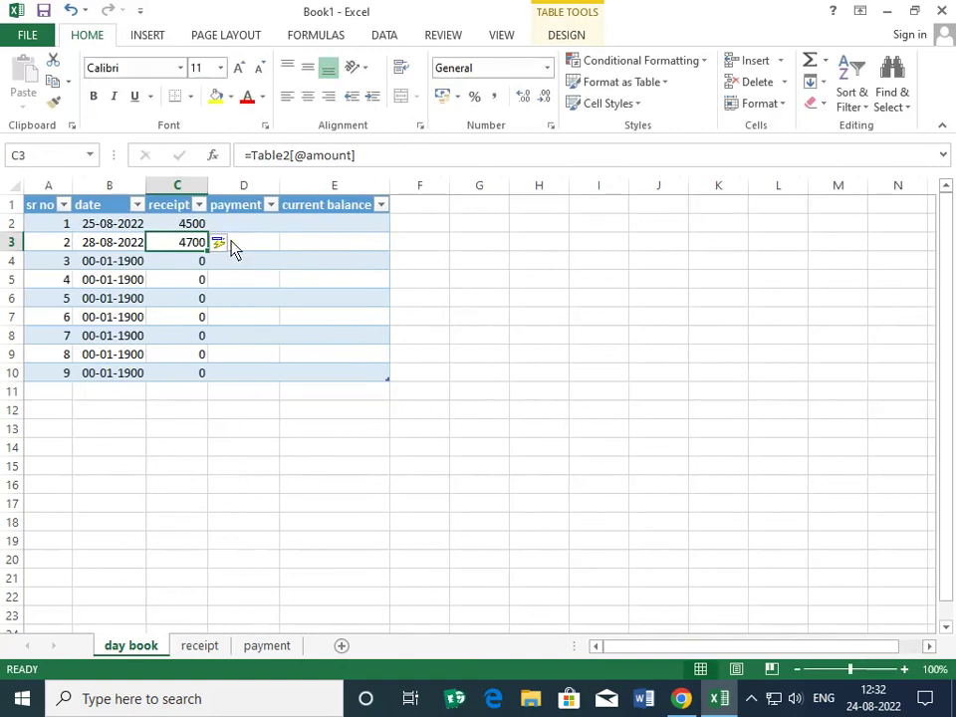
Step: Record a payment dated 30-08-2022 for lite bill, paid by case, amount 3500
click(265, 647)
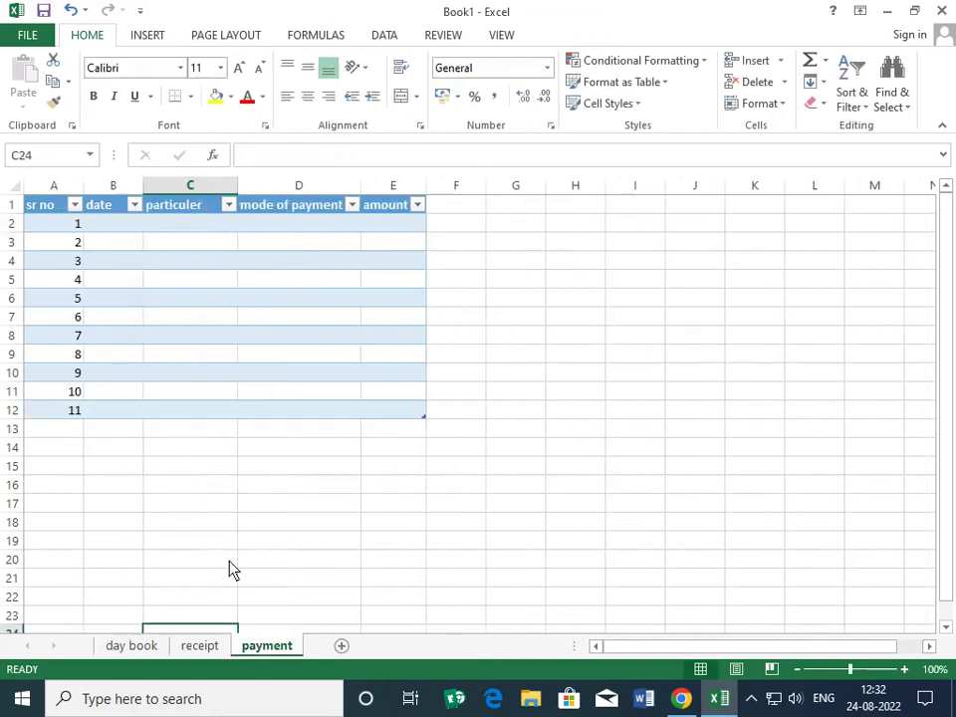
click(112, 226)
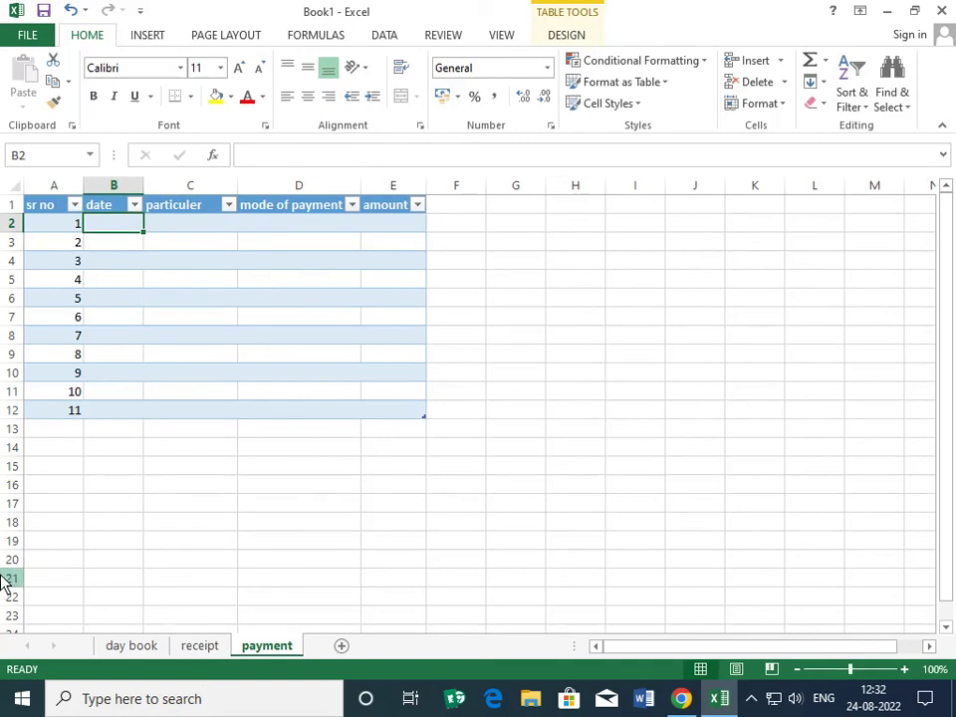
text(lite)
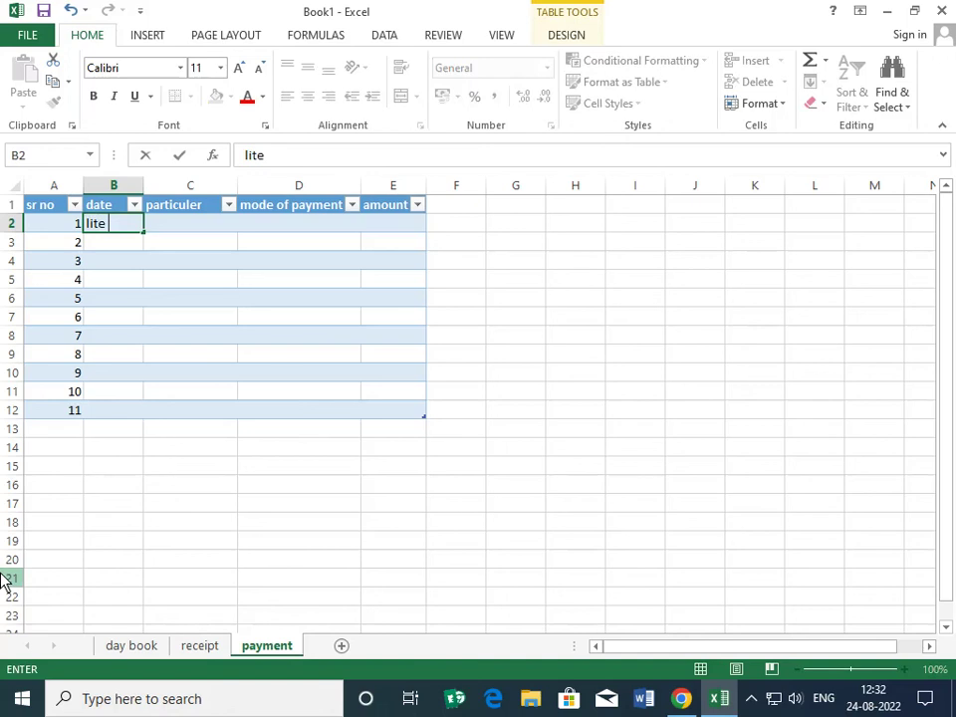
key(BackSpace)
key(BackSpace)
key(BackSpace)
text(0/)
text(08/2)
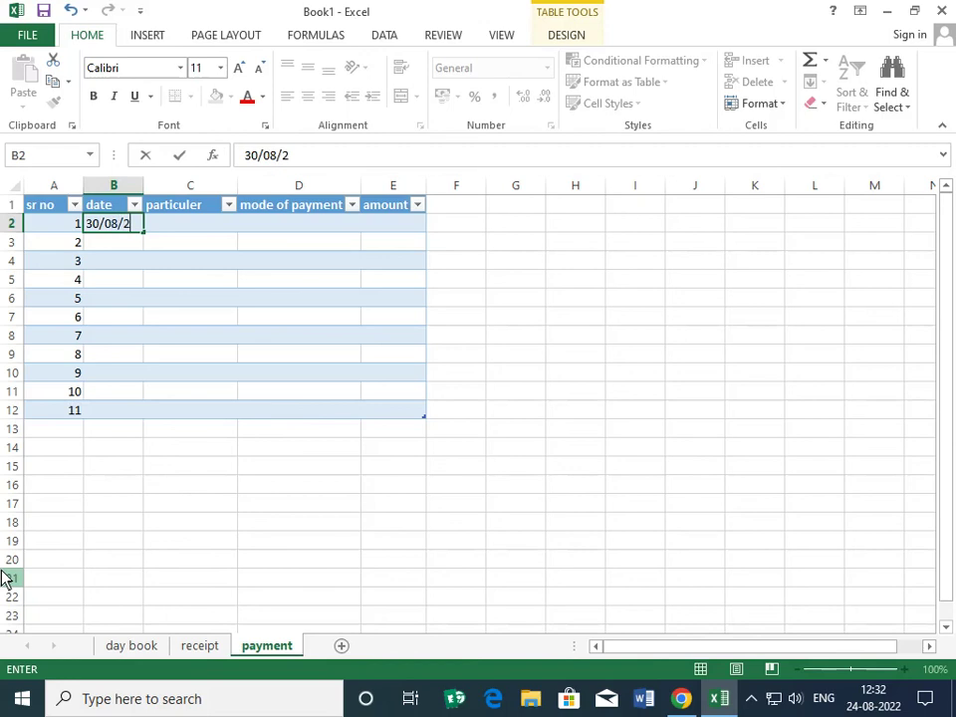
text(022)
key(Tab)
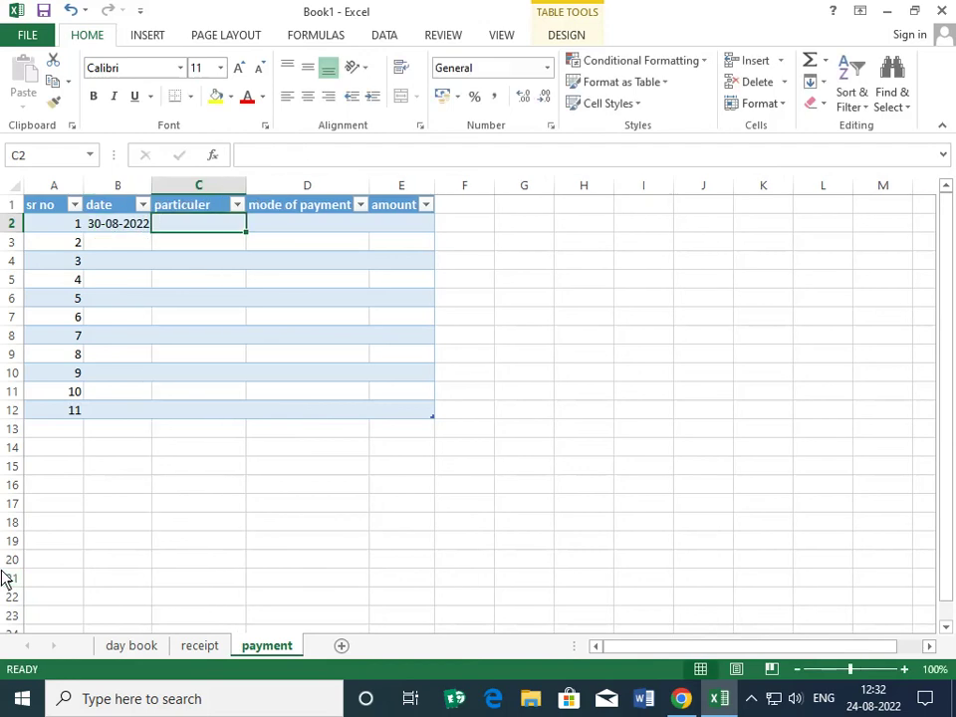
text(l)
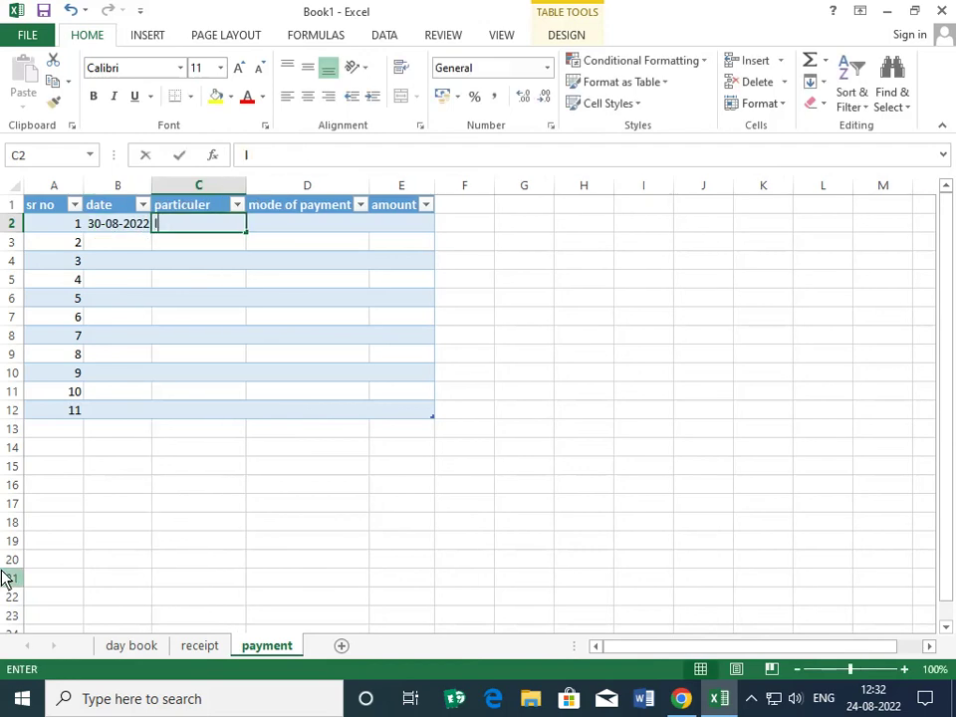
text(ite bill)
key(Tab)
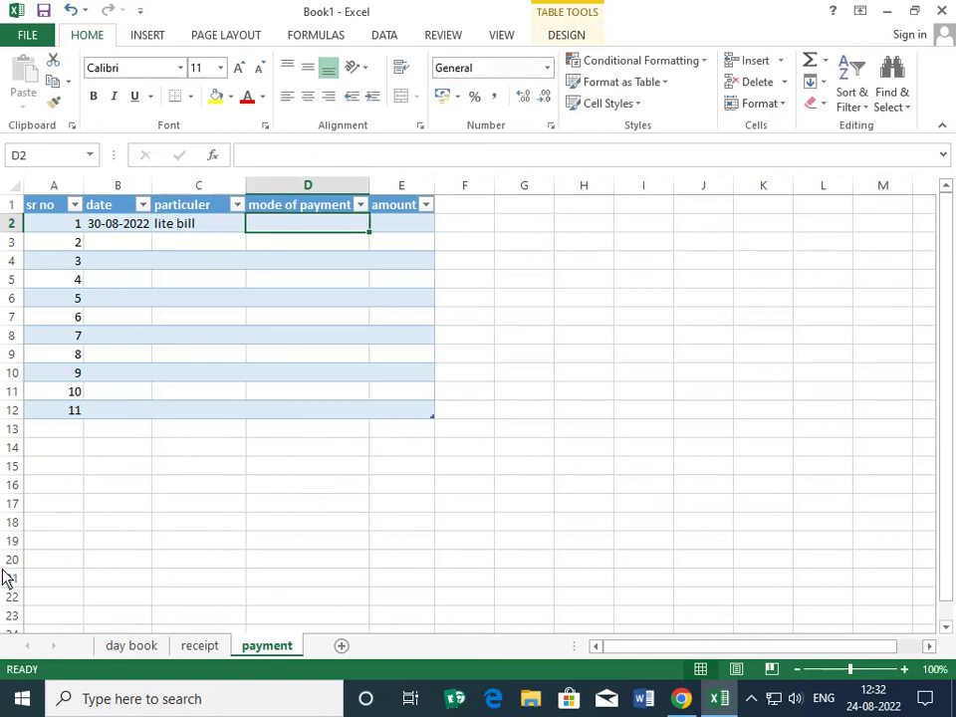
text(c)
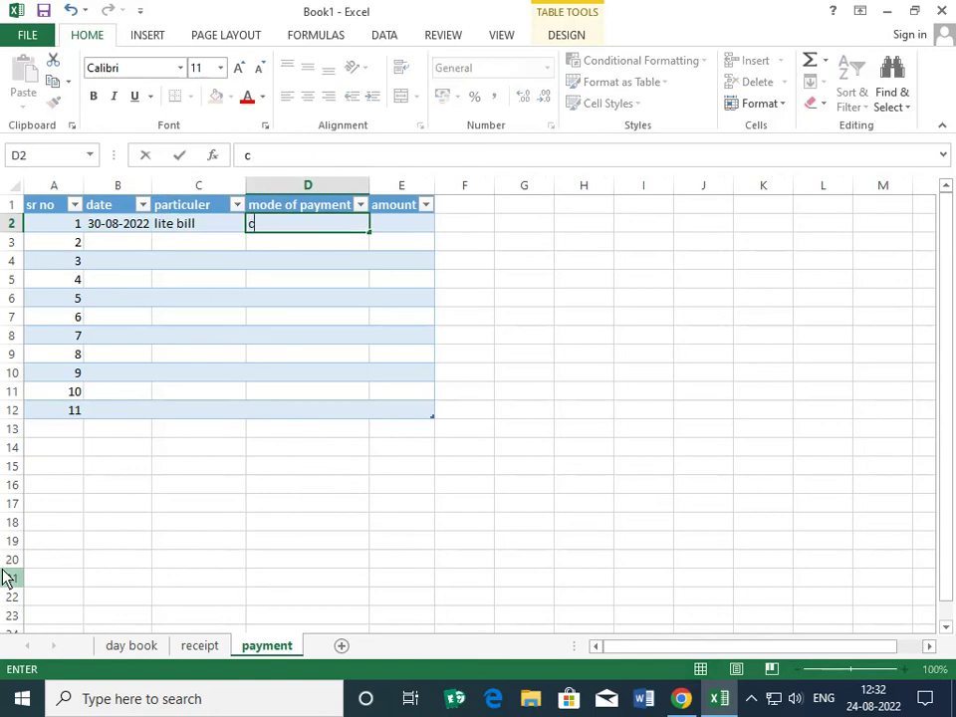
text(ase)
key(Tab)
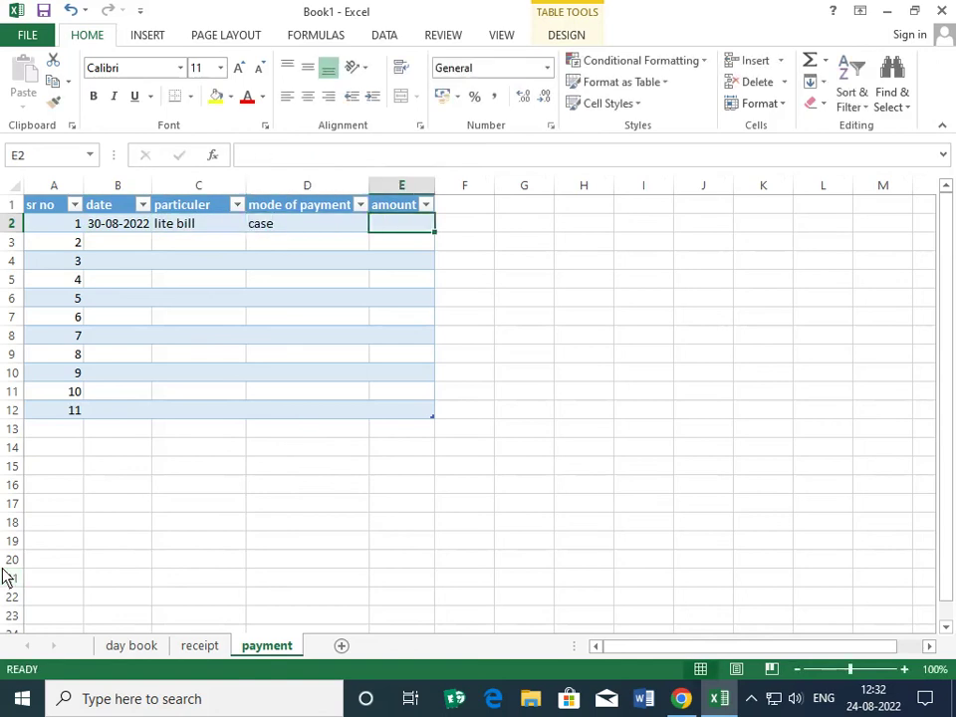
text(3500)
key(Return)
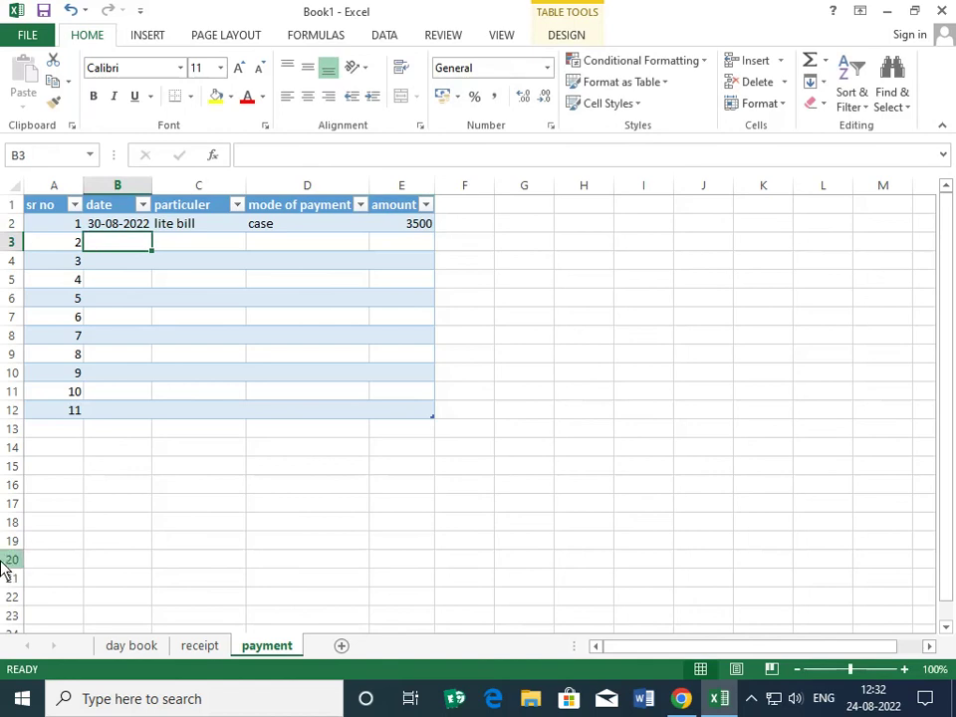
Step: Record a second payment dated 02-09-2022 for AC bill, paid by phone pay, amount 3000
text(02/)
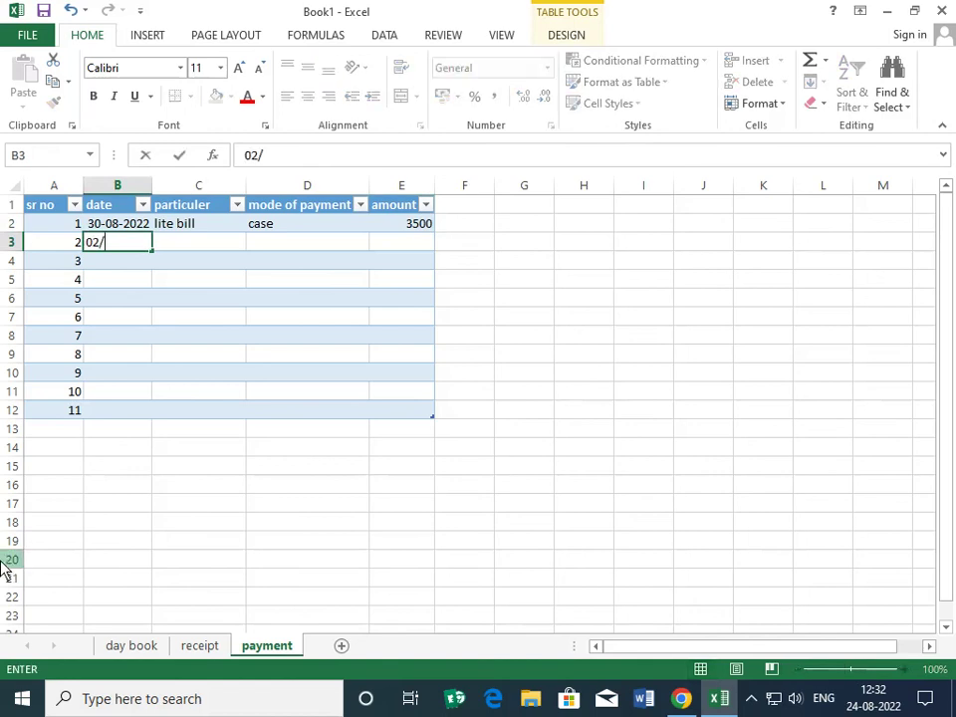
text(09/2022)
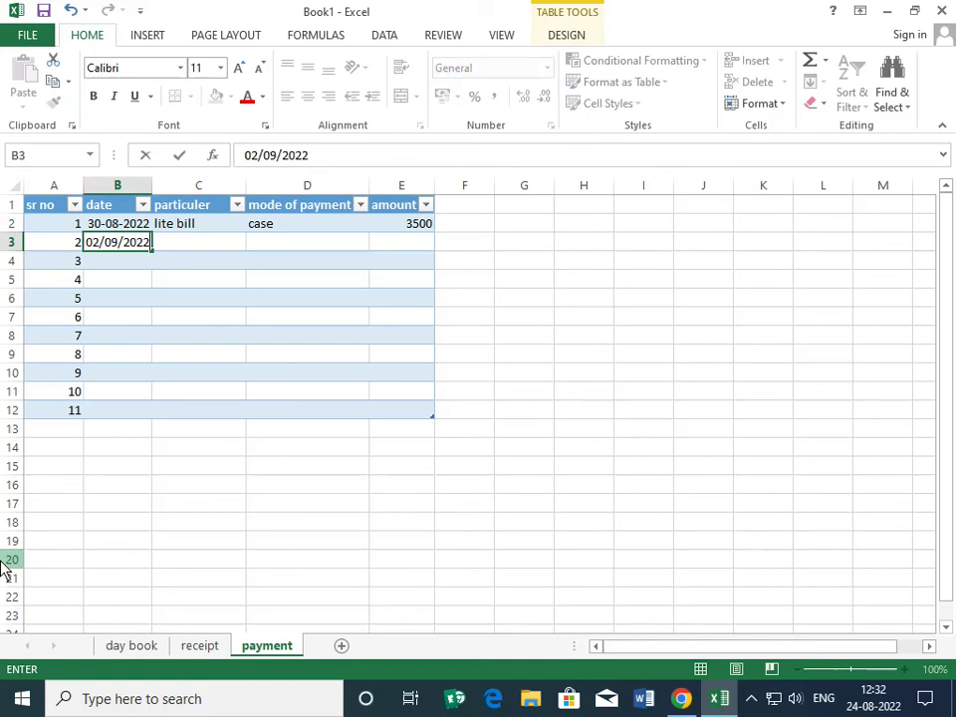
key(Tab)
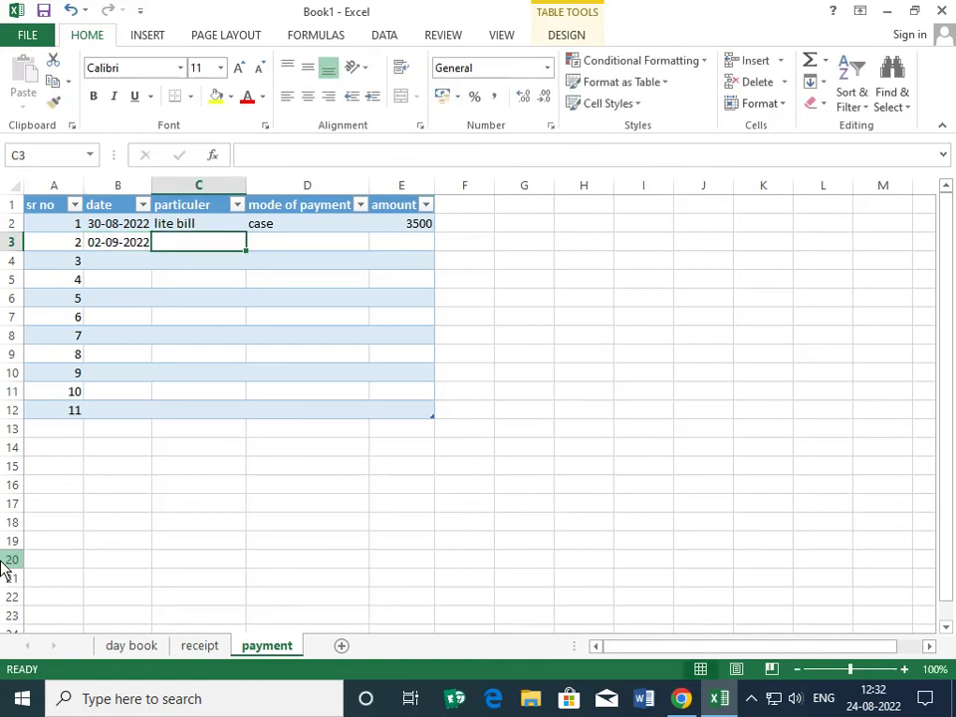
text(A)
text(C bi)
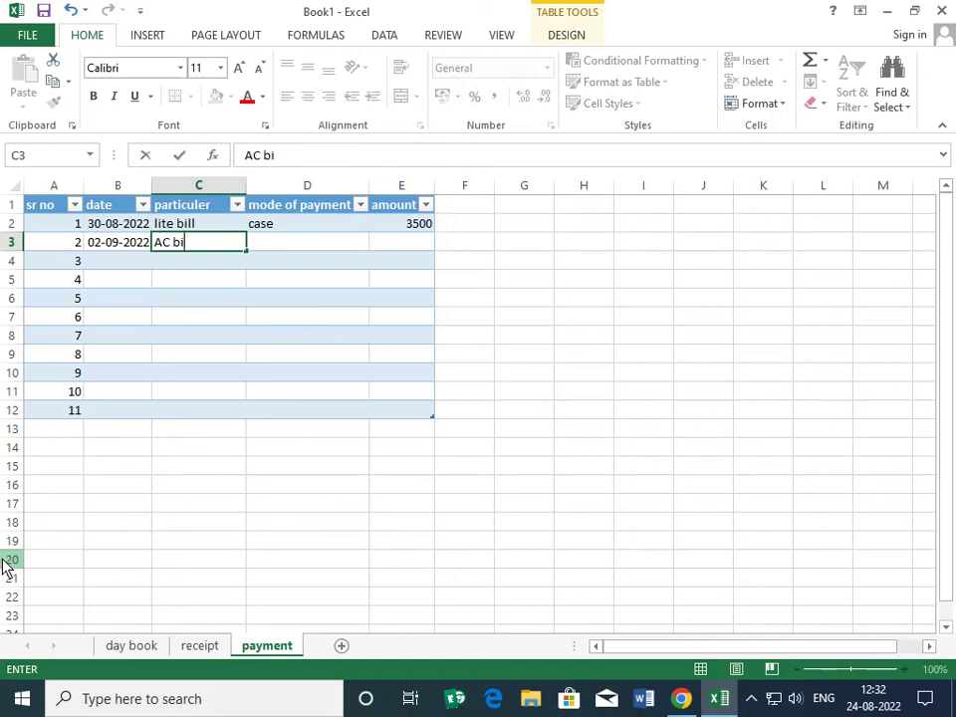
text(ll)
key(Tab)
text(pho)
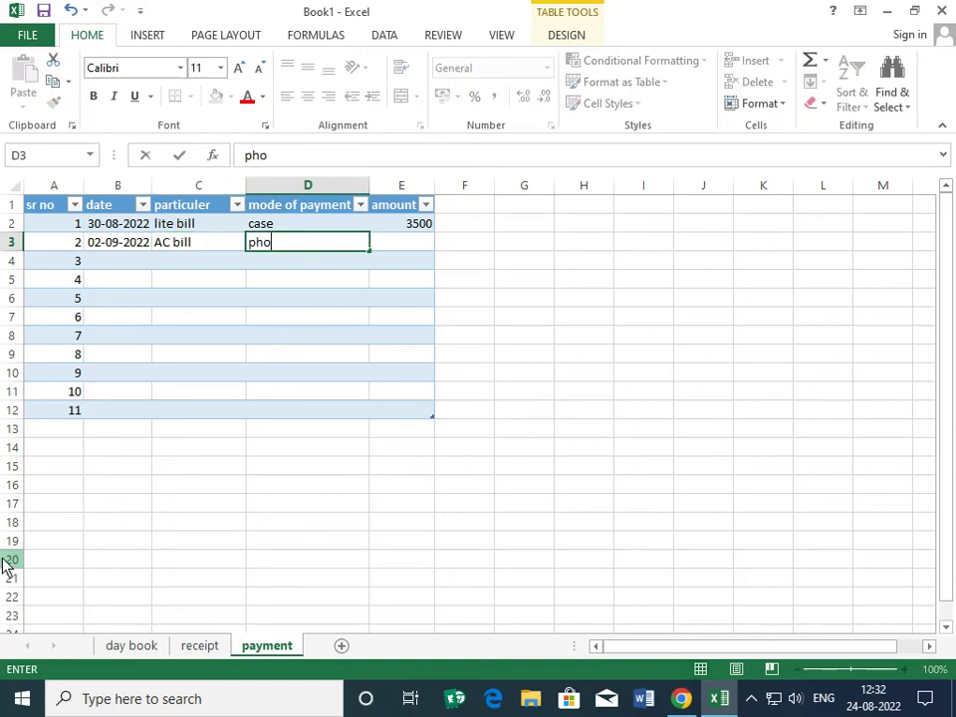
text(ne pay)
key(Tab)
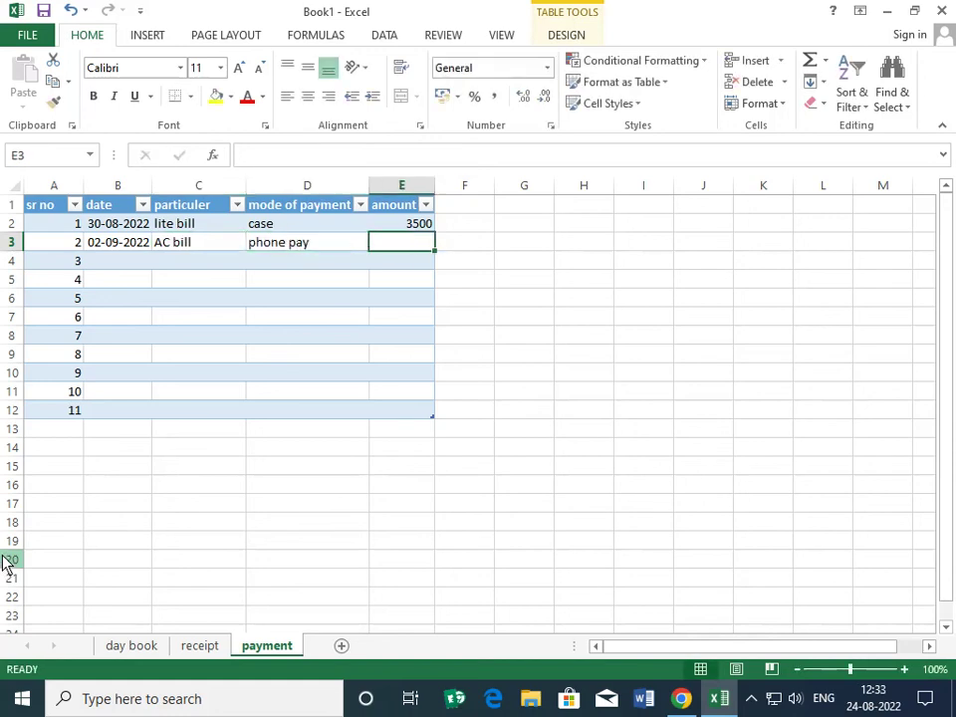
text(3000)
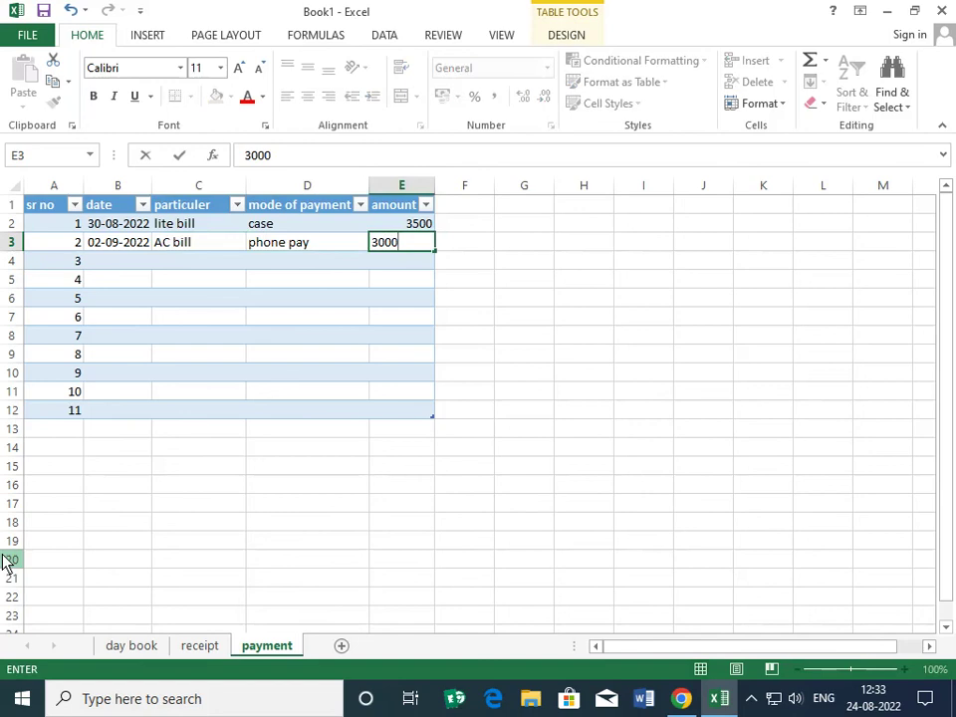
key(Return)
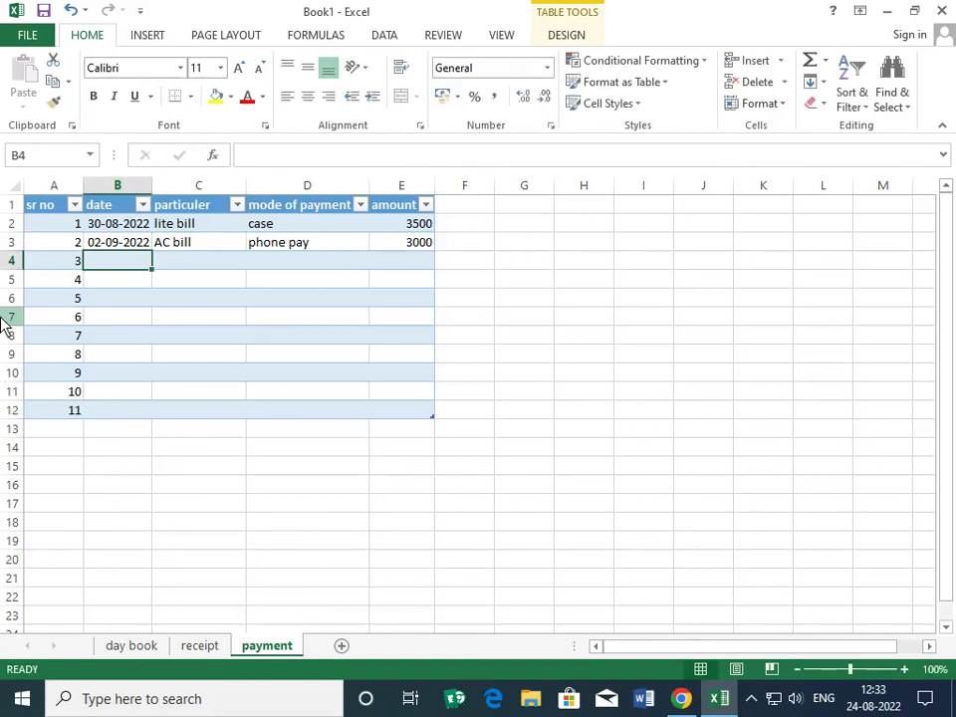
click(160, 645)
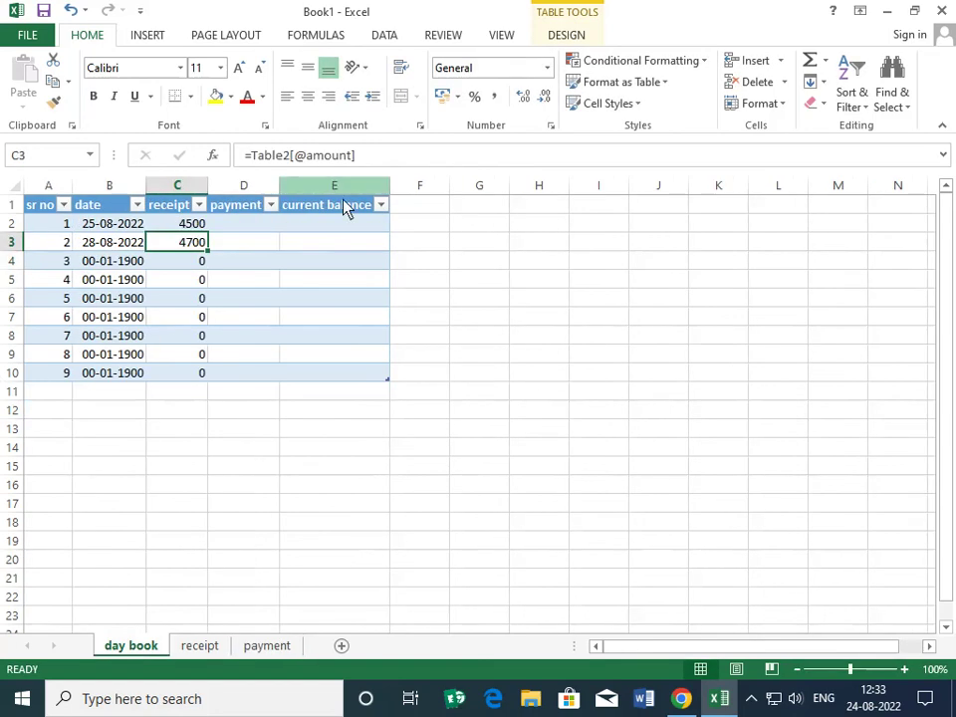
click(249, 228)
text(=)
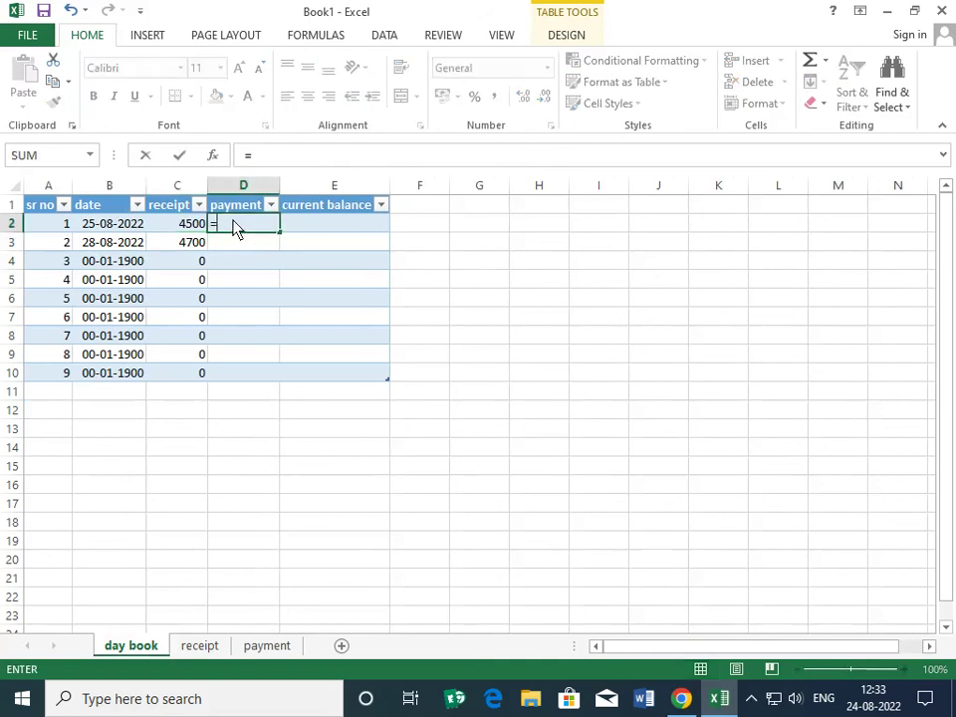
click(281, 647)
click(416, 227)
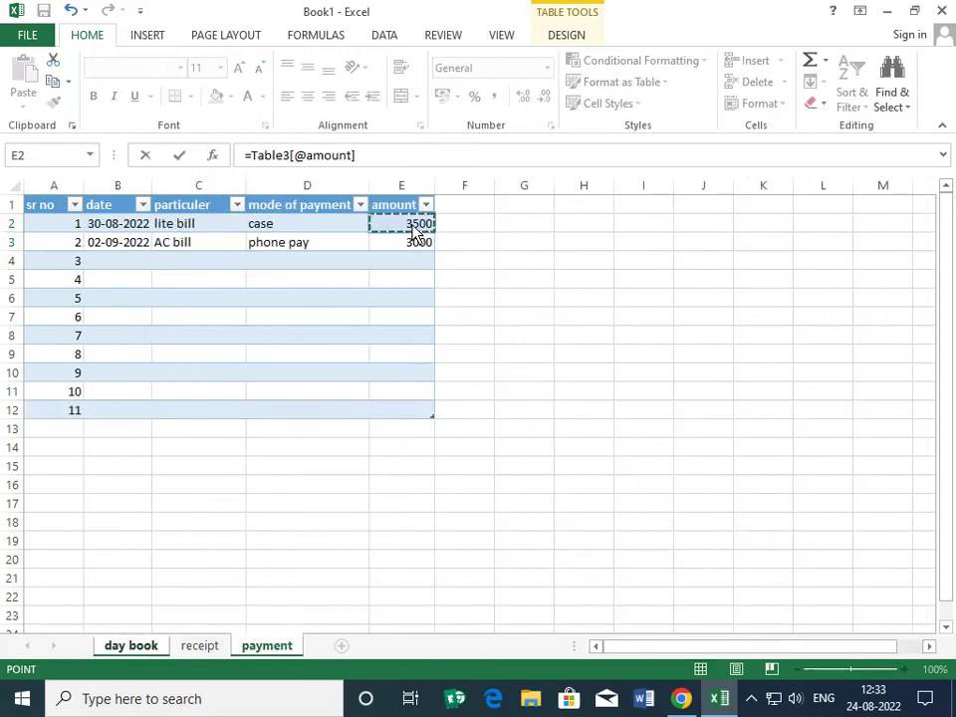
key(Return)
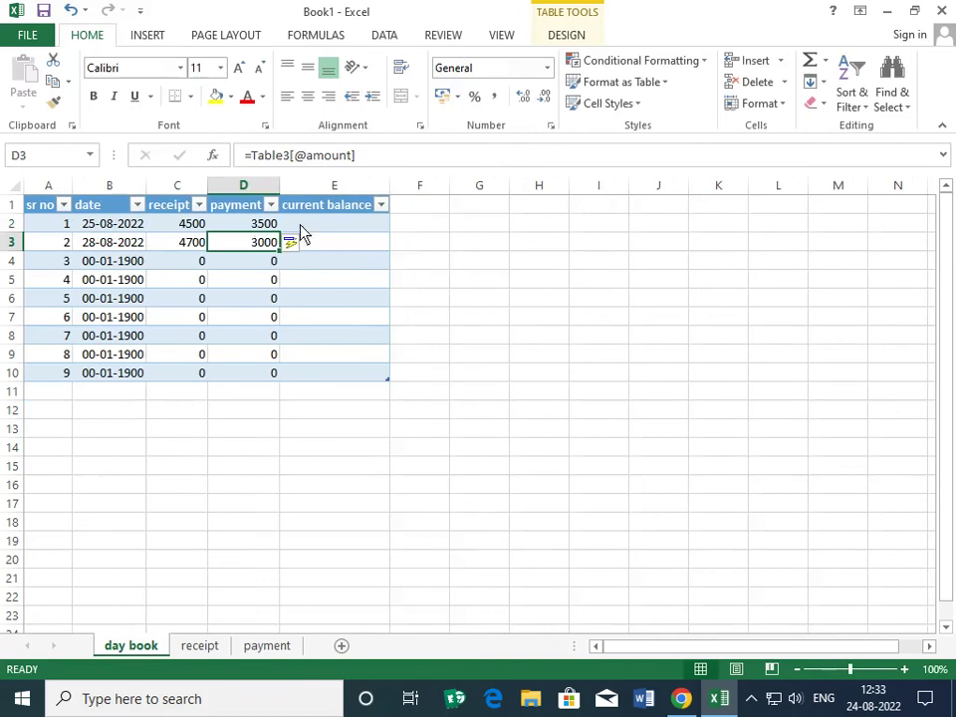
click(324, 225)
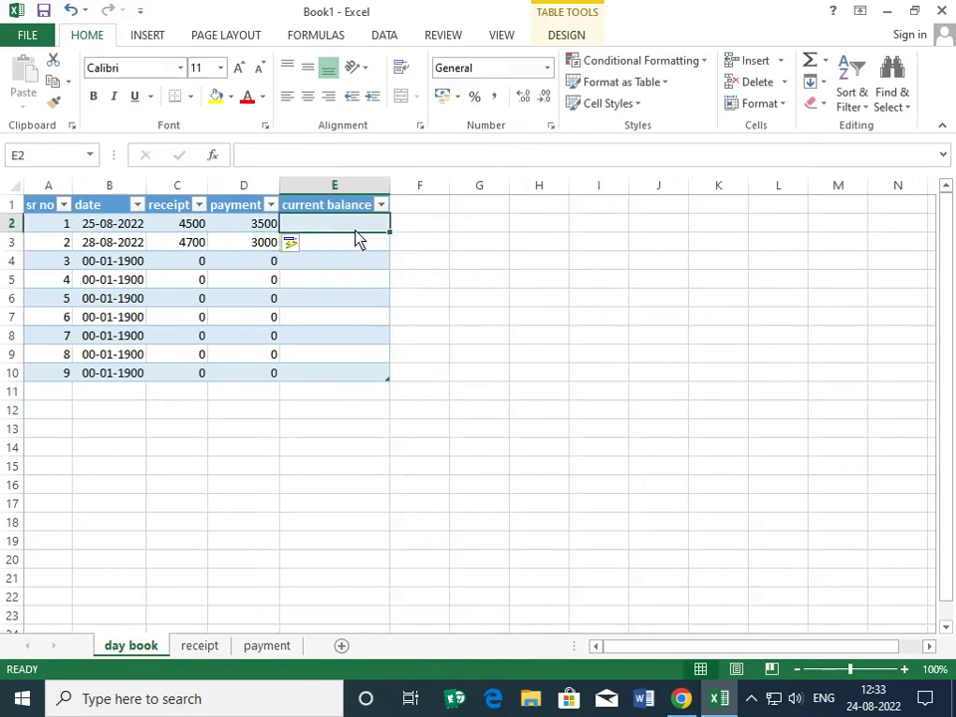
text(=)
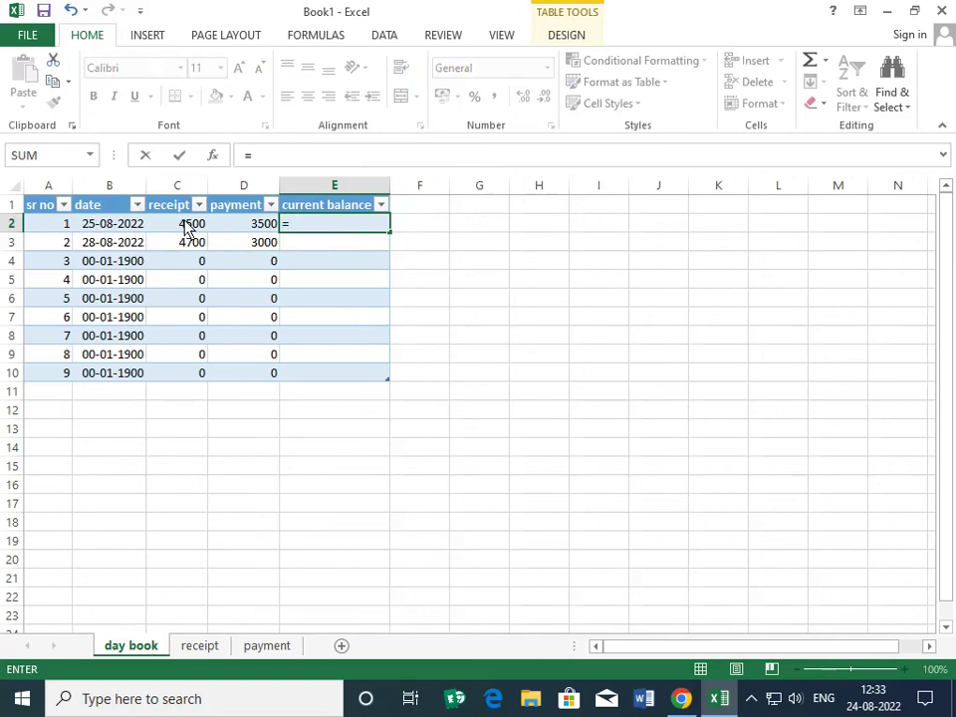
click(184, 227)
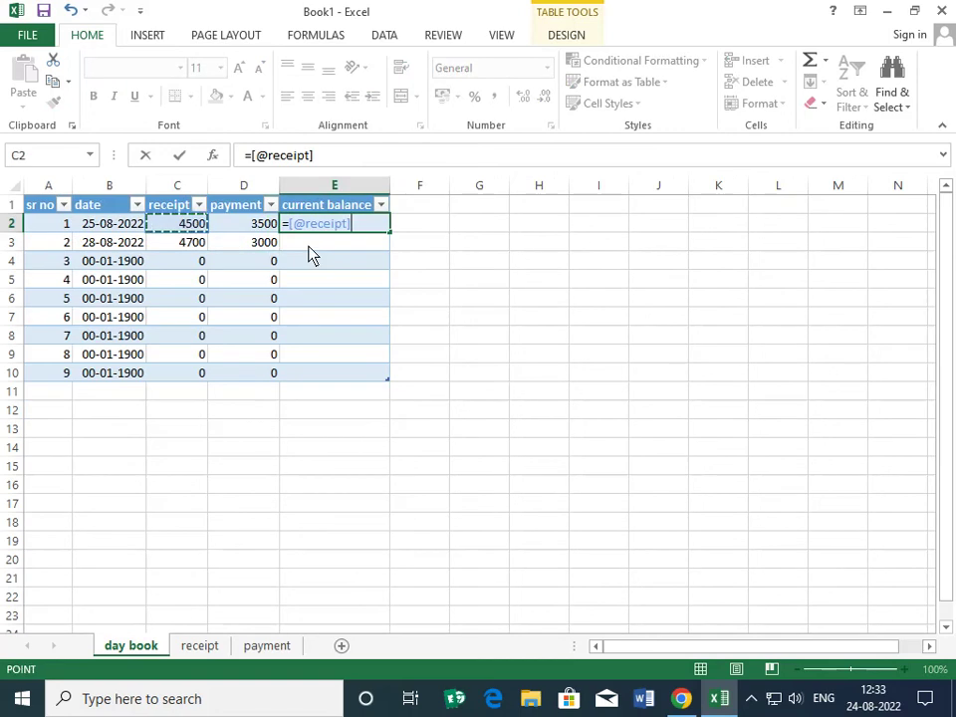
text(-)
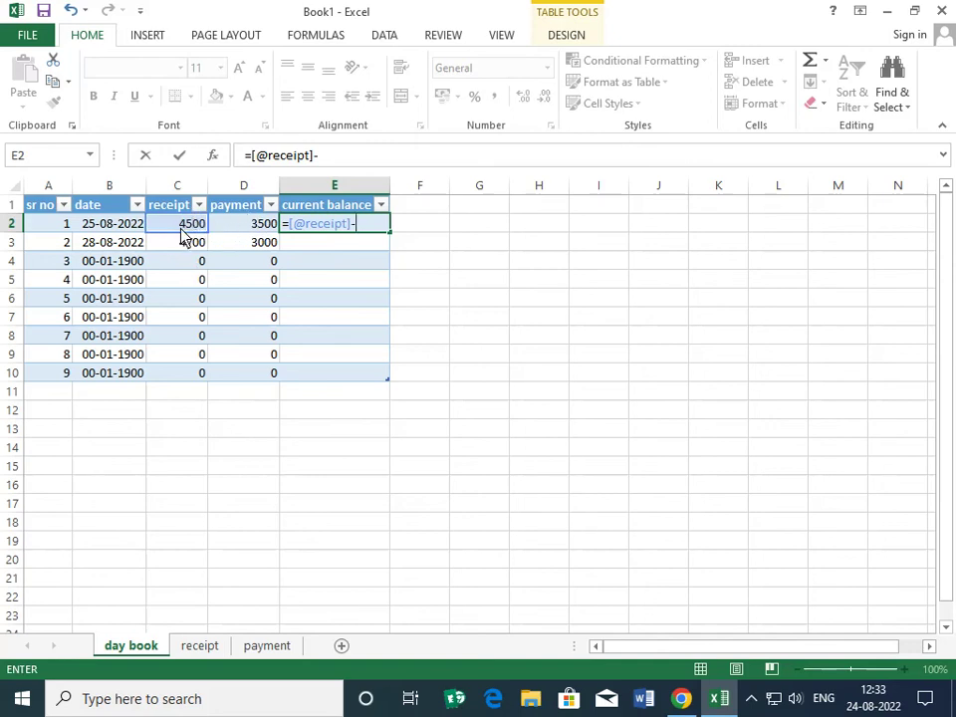
click(244, 229)
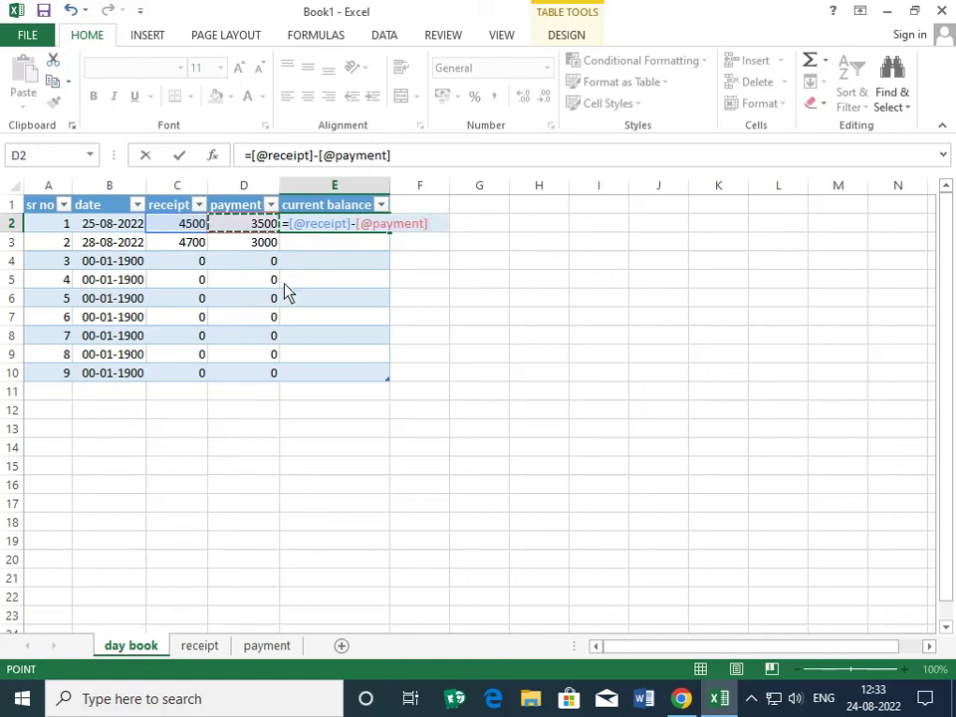
key(Return)
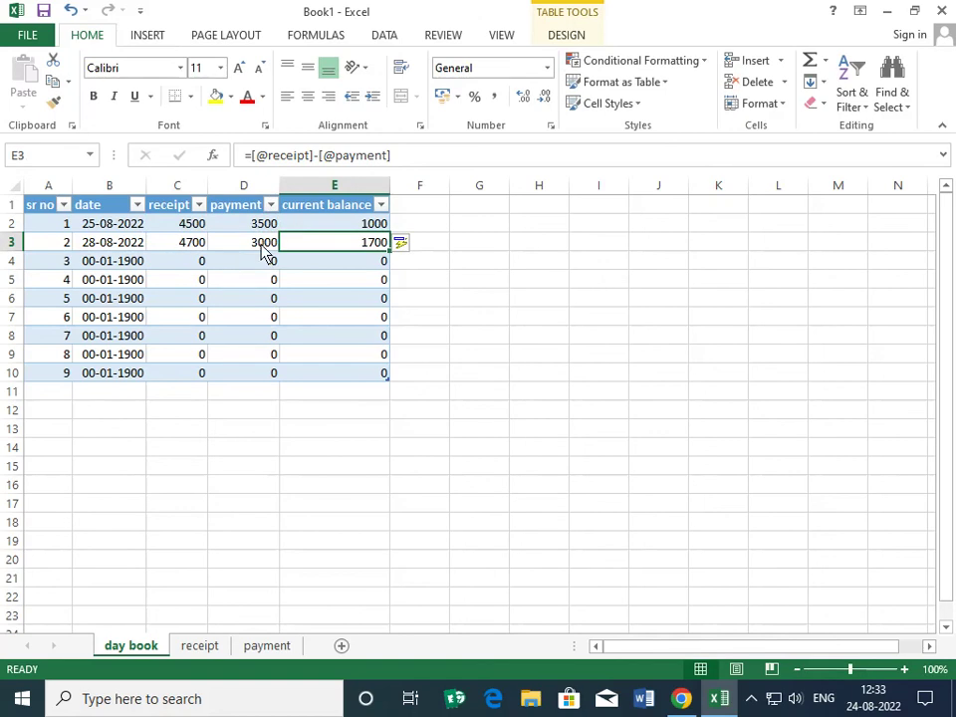
drag(358, 252, 368, 390)
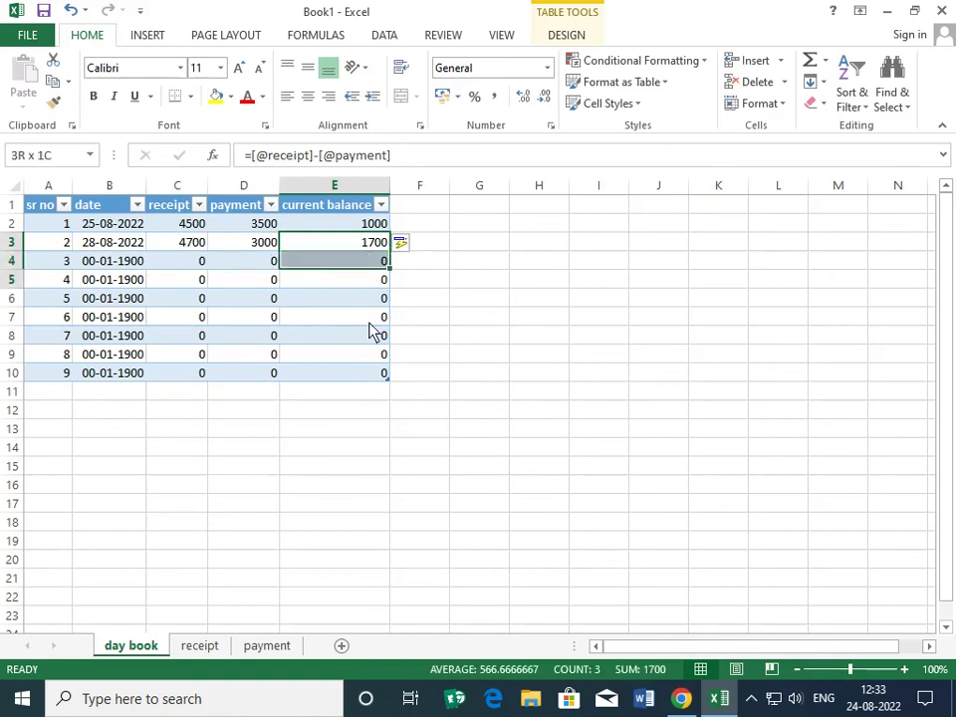
key(Delete)
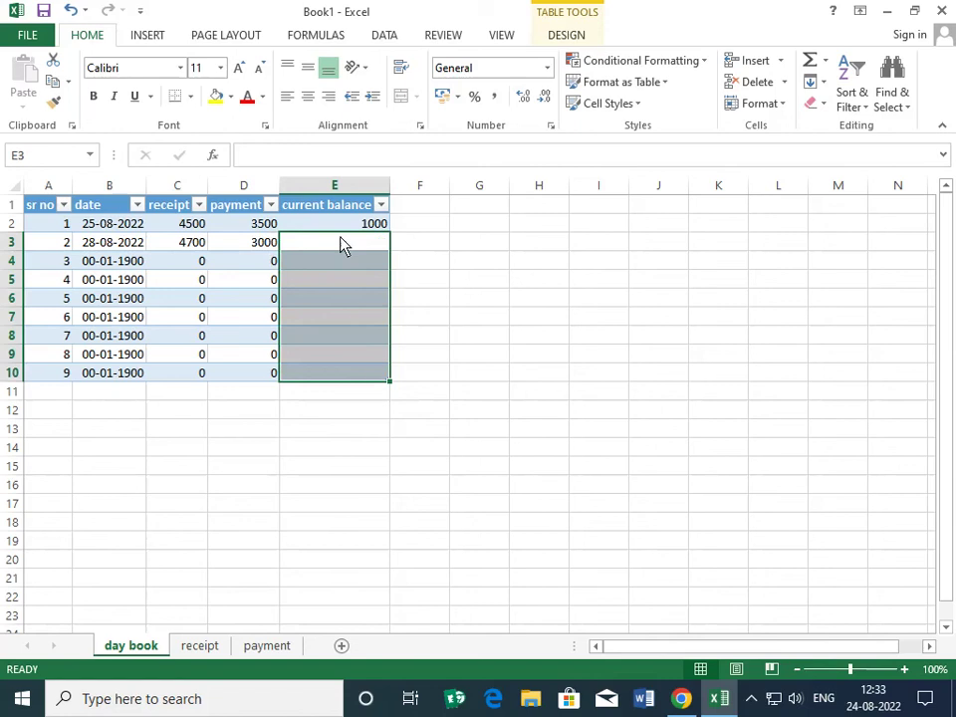
click(348, 249)
text(=)
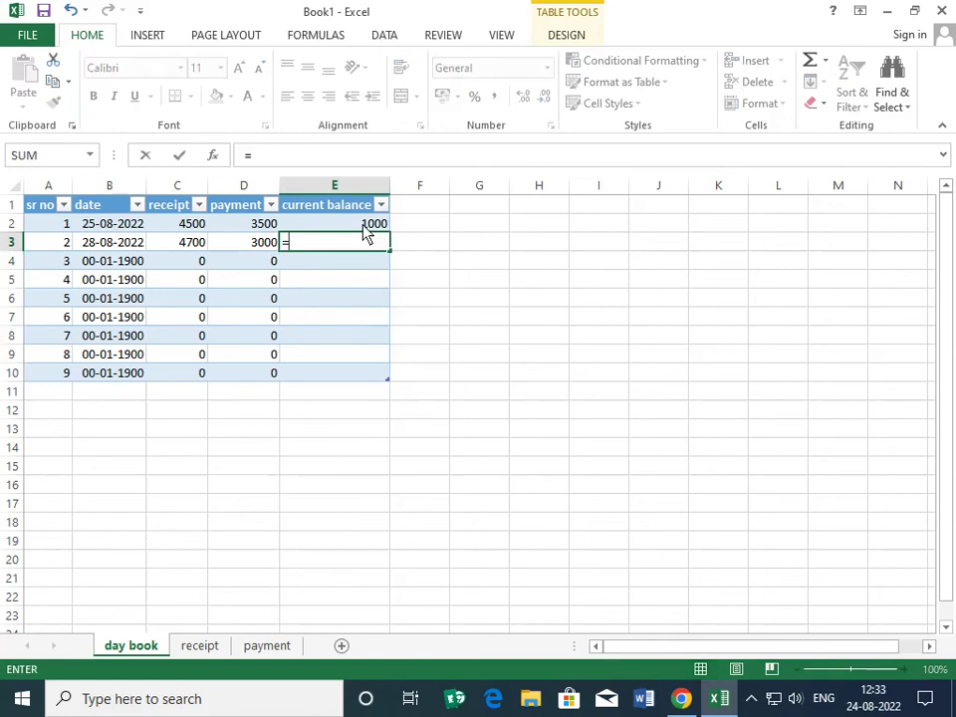
click(361, 228)
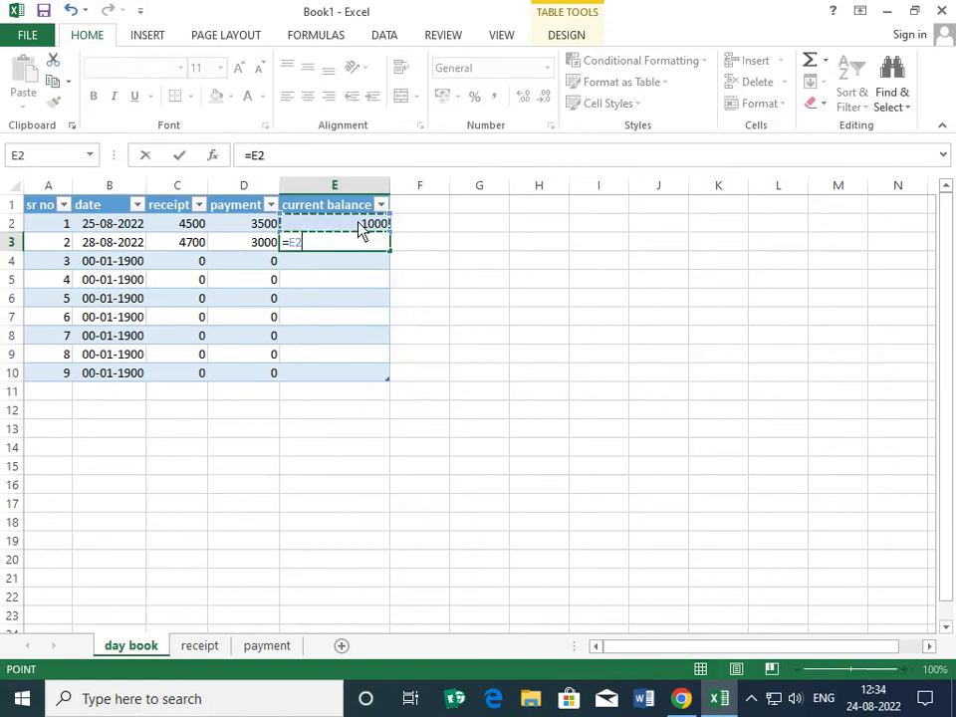
text(+)
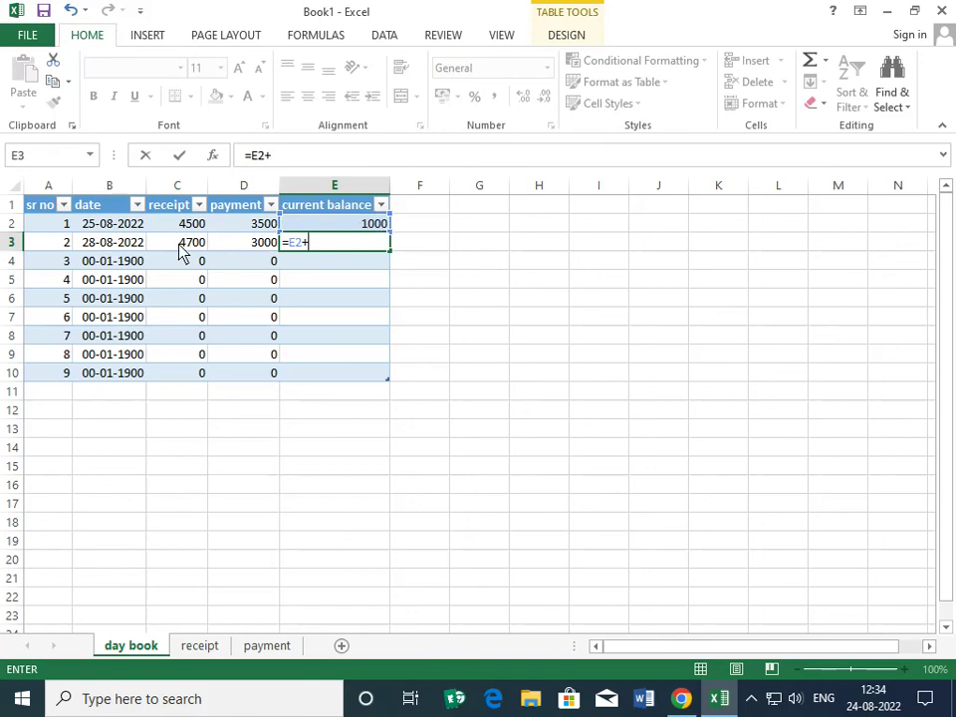
click(186, 246)
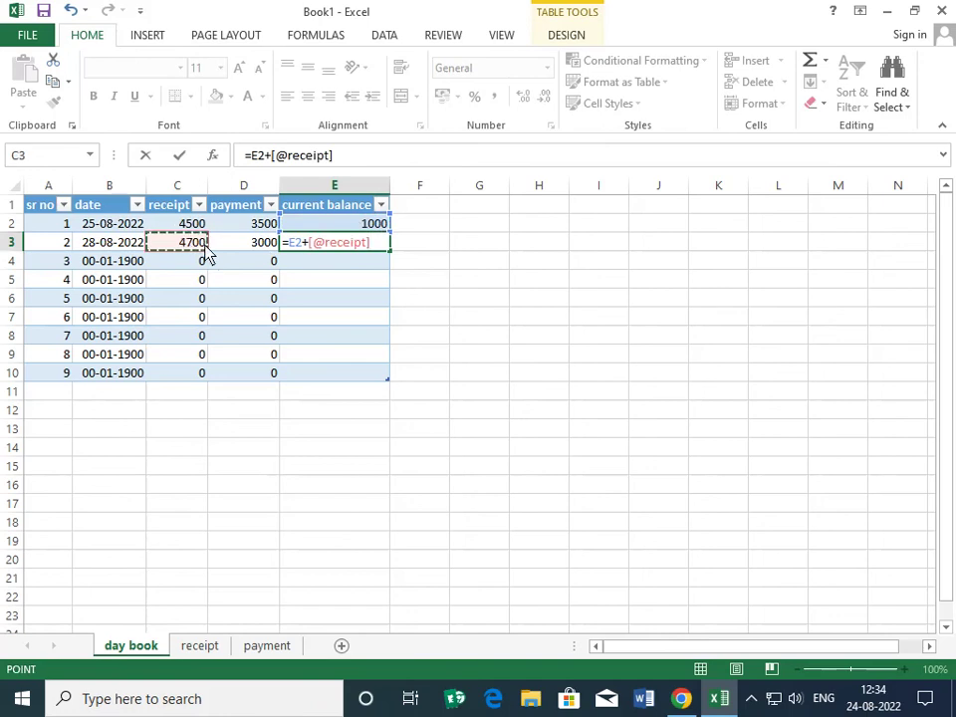
text(-)
click(245, 249)
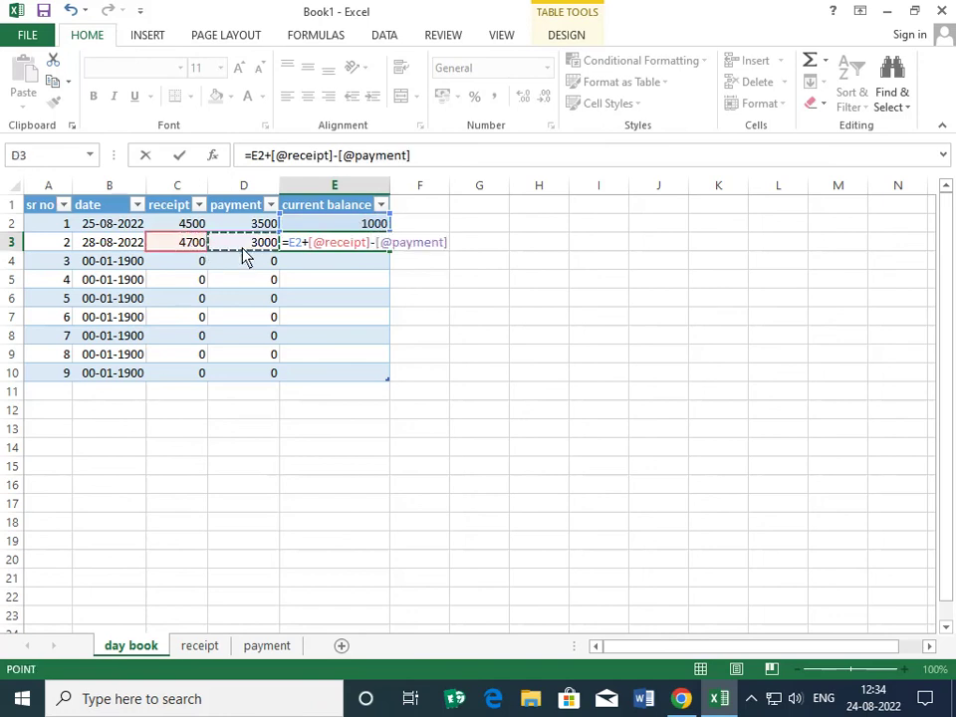
key(Return)
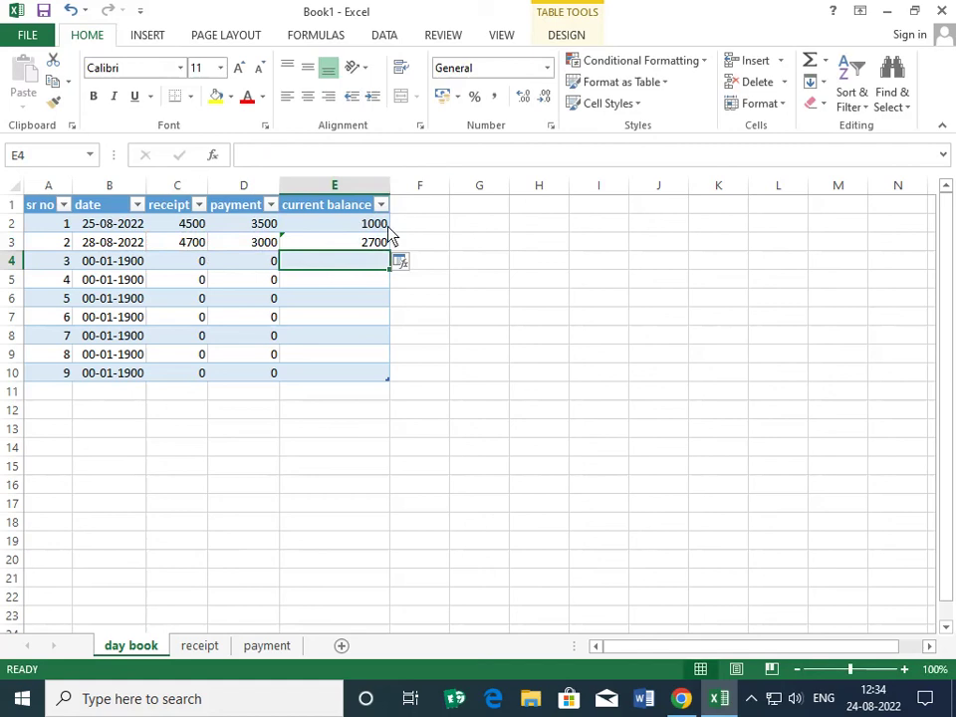
Step: On the receipt sheet, enter row 4: date 30/08/2022, the payer's name, mode case, amount 350
click(200, 646)
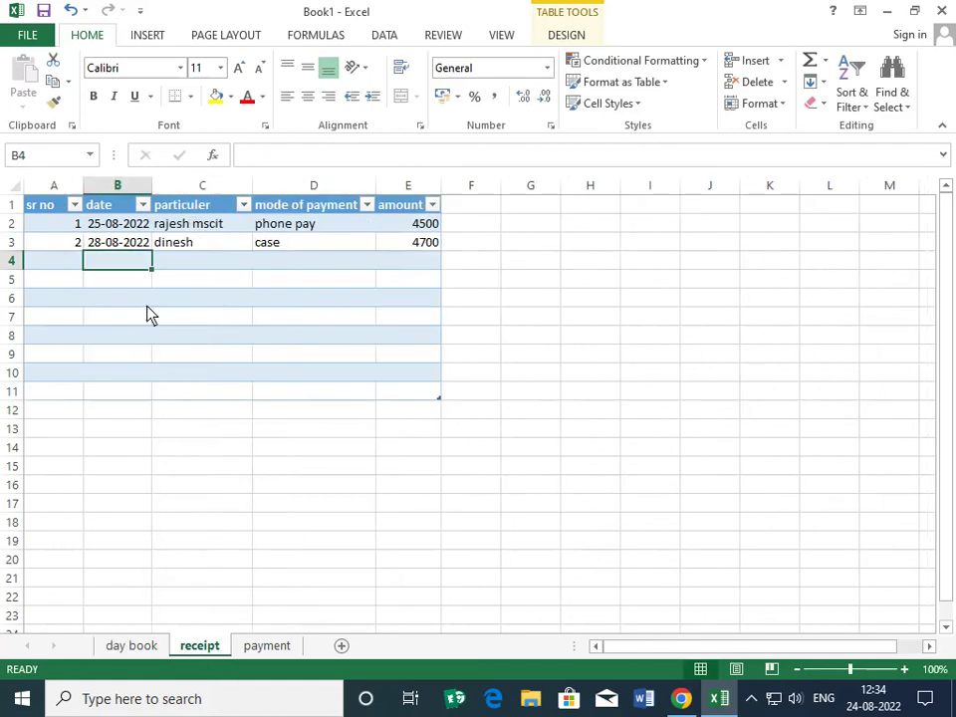
text(30/)
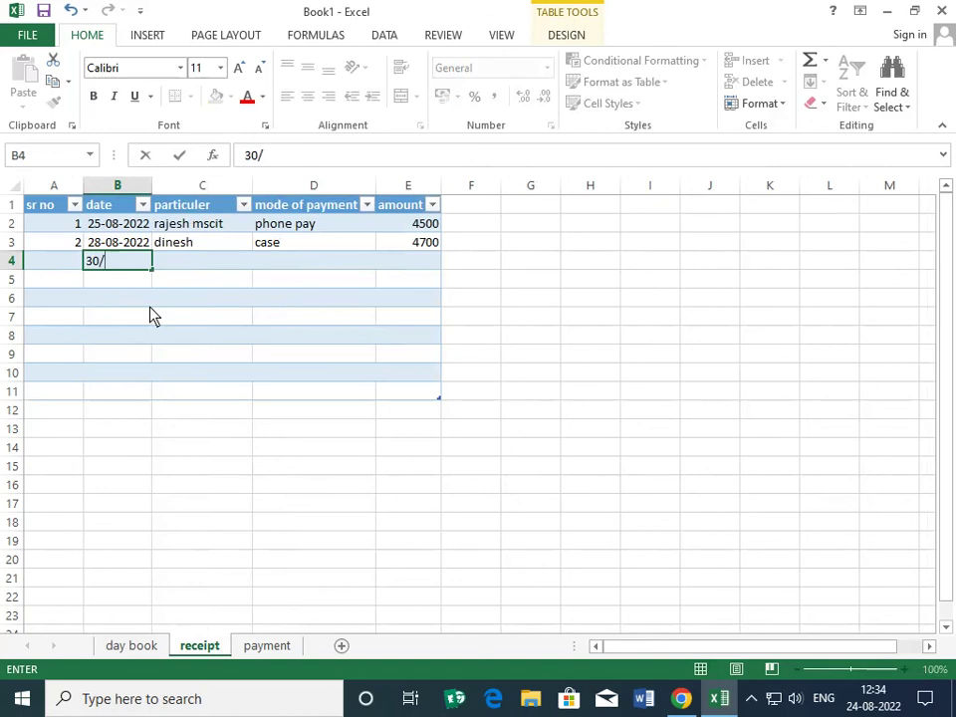
text(08/202)
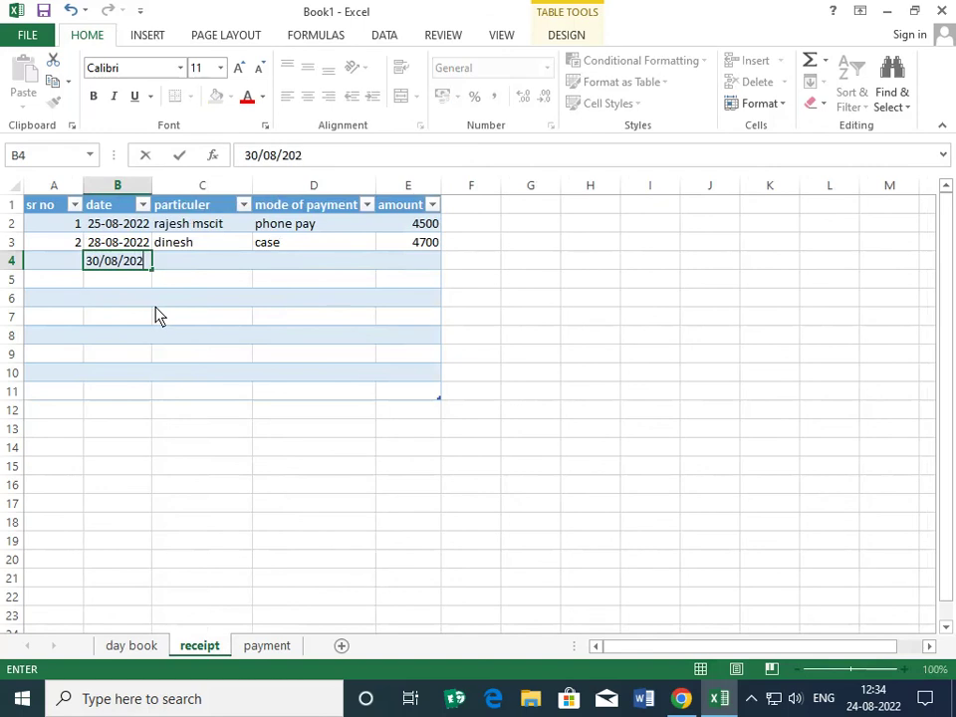
text(2)
key(Tab)
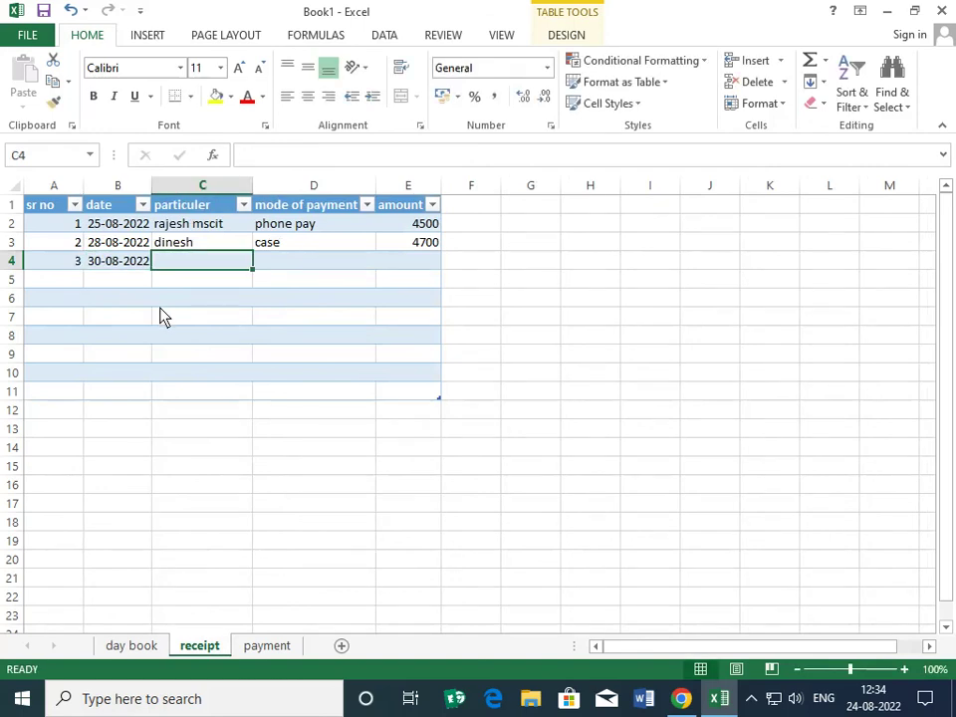
text(r)
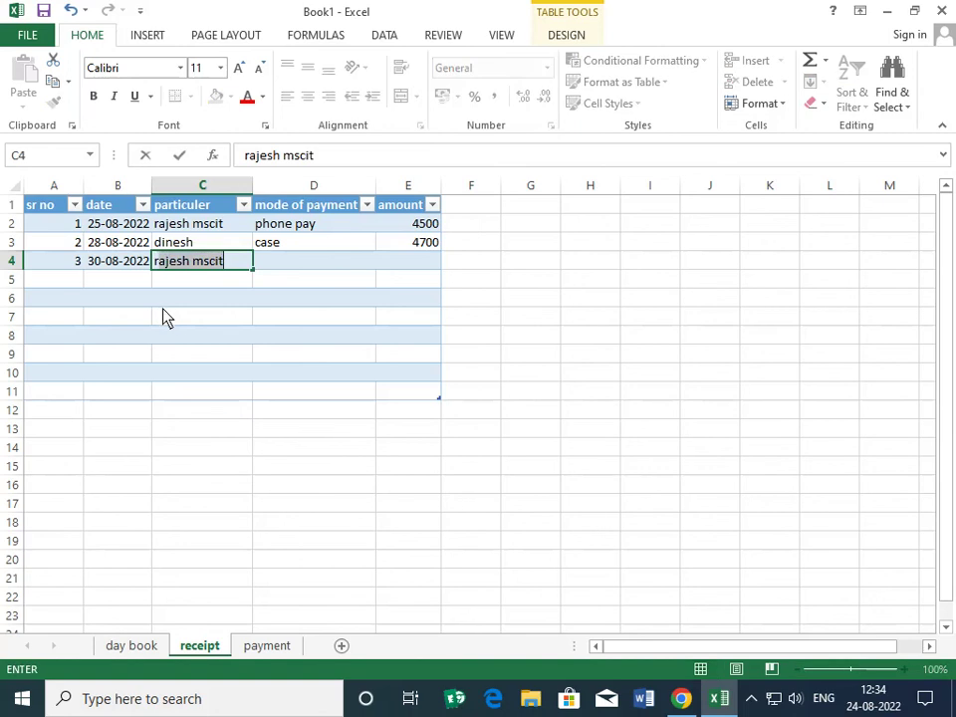
text(aj)
key(BackSpace)
key(BackSpace)
text(h)
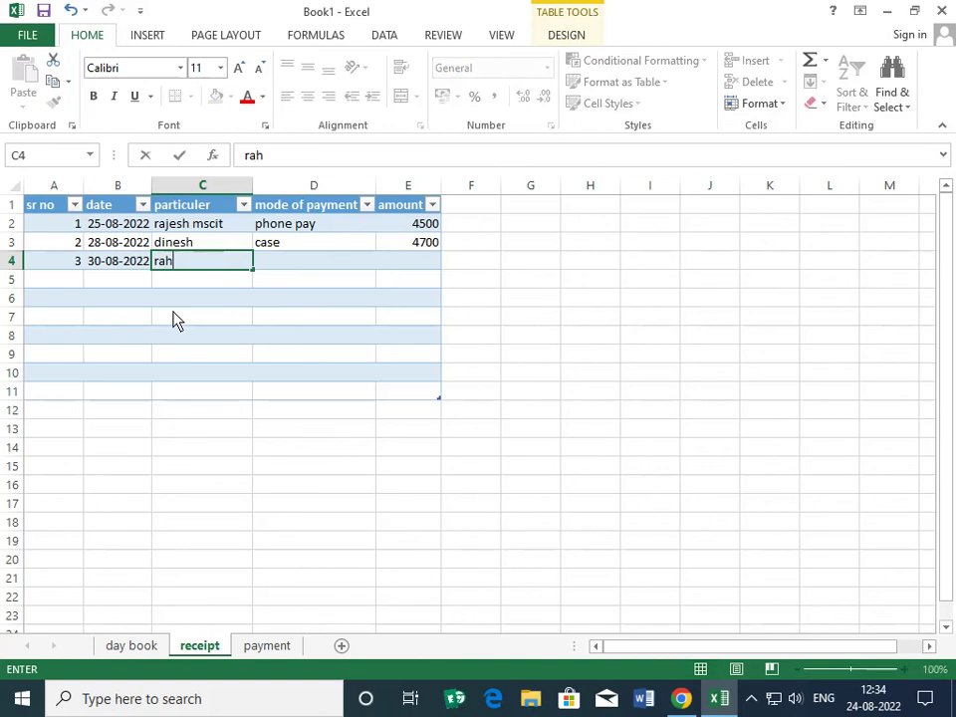
text(ul)
key(Tab)
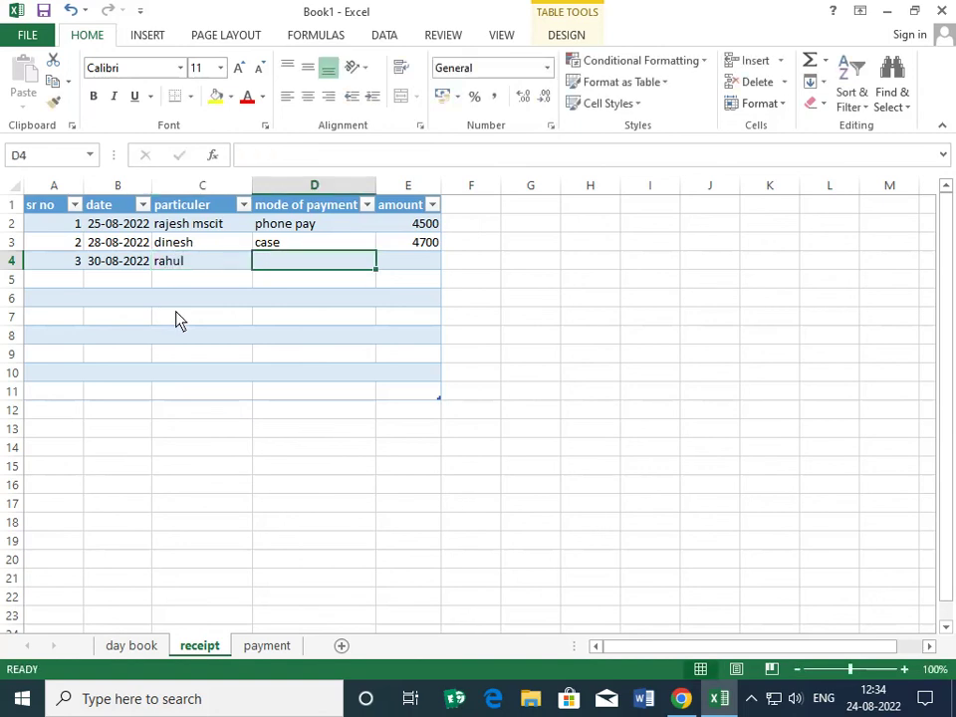
text(case)
key(Tab)
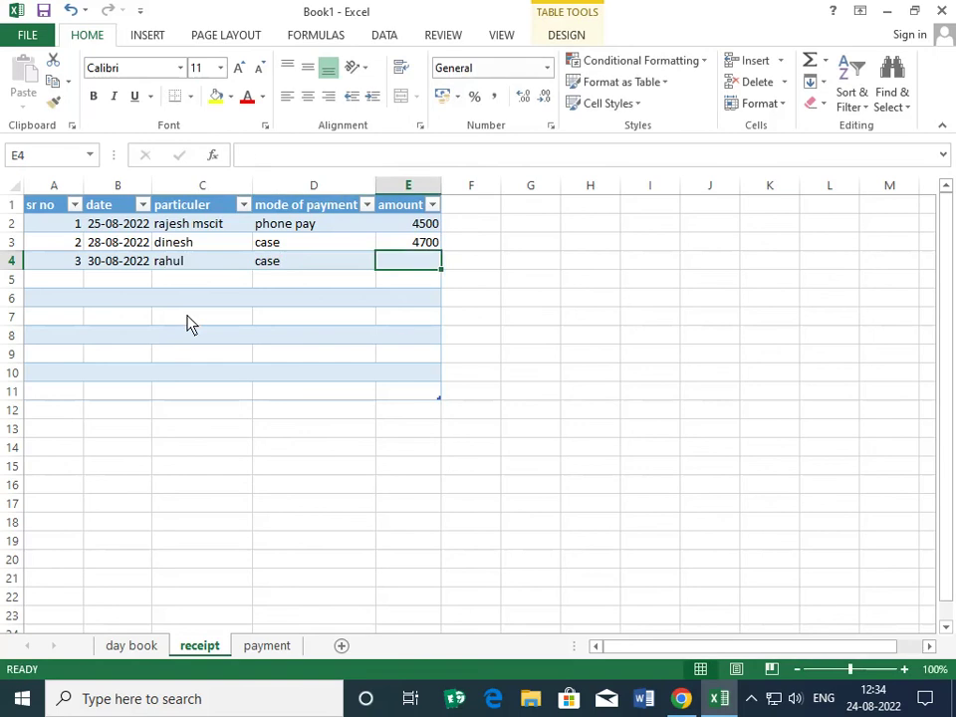
text(350)
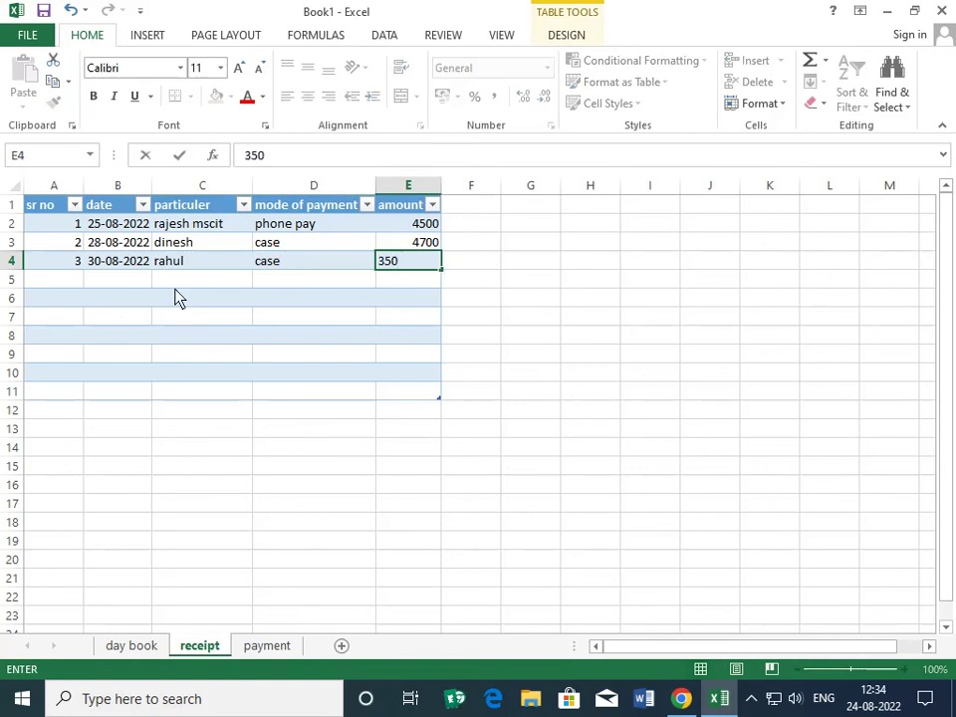
click(345, 305)
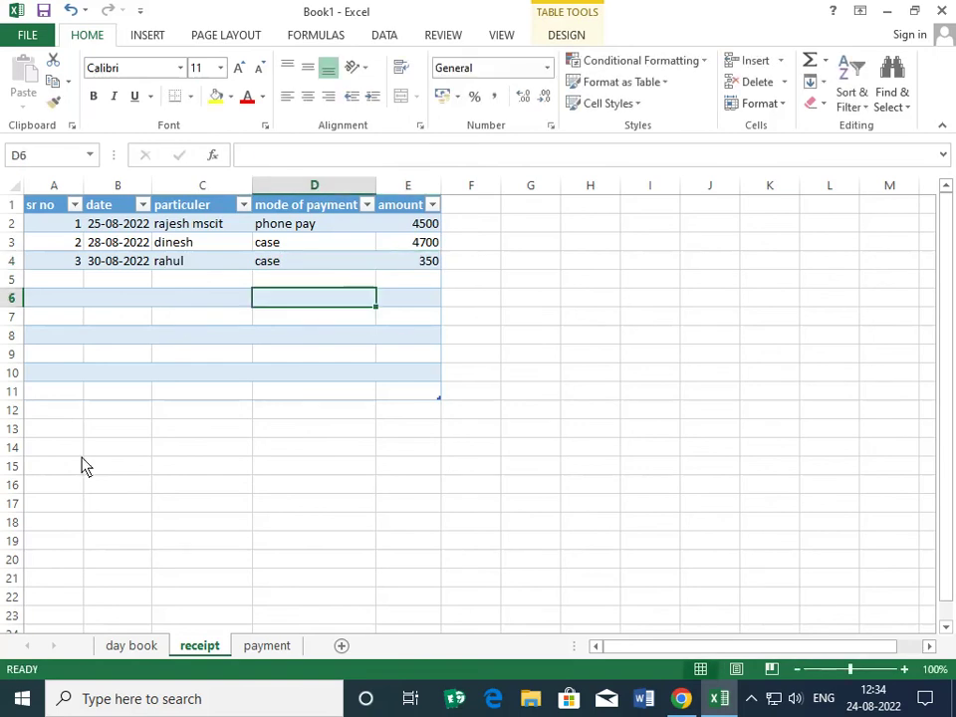
Step: Copy the day book balance formula from E3 down to E10 and check the copies in E4 and E5
click(123, 649)
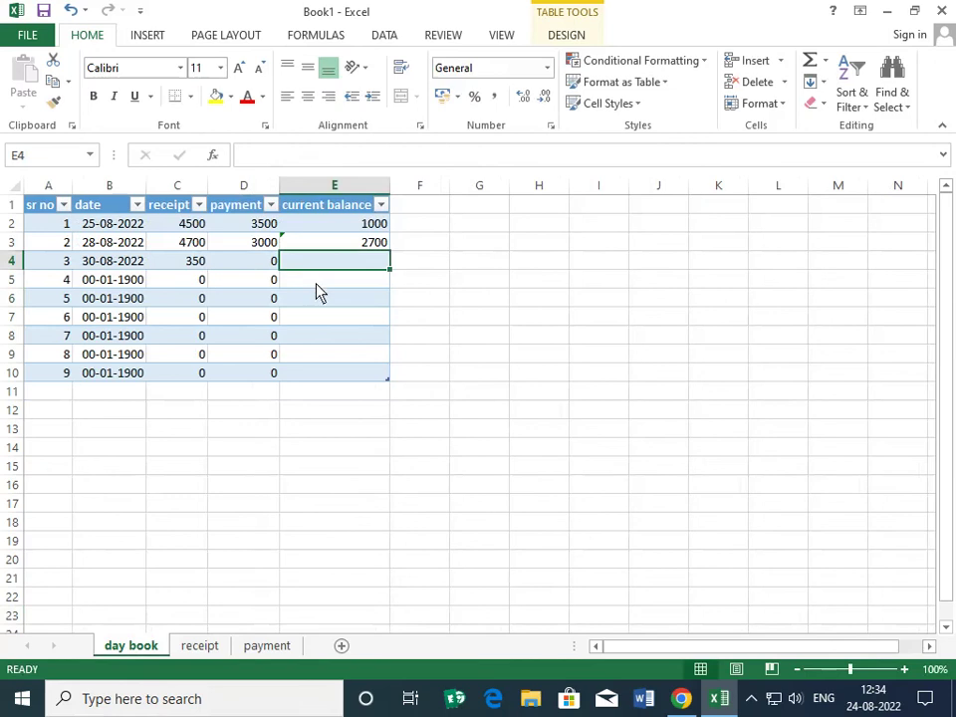
key(Up)
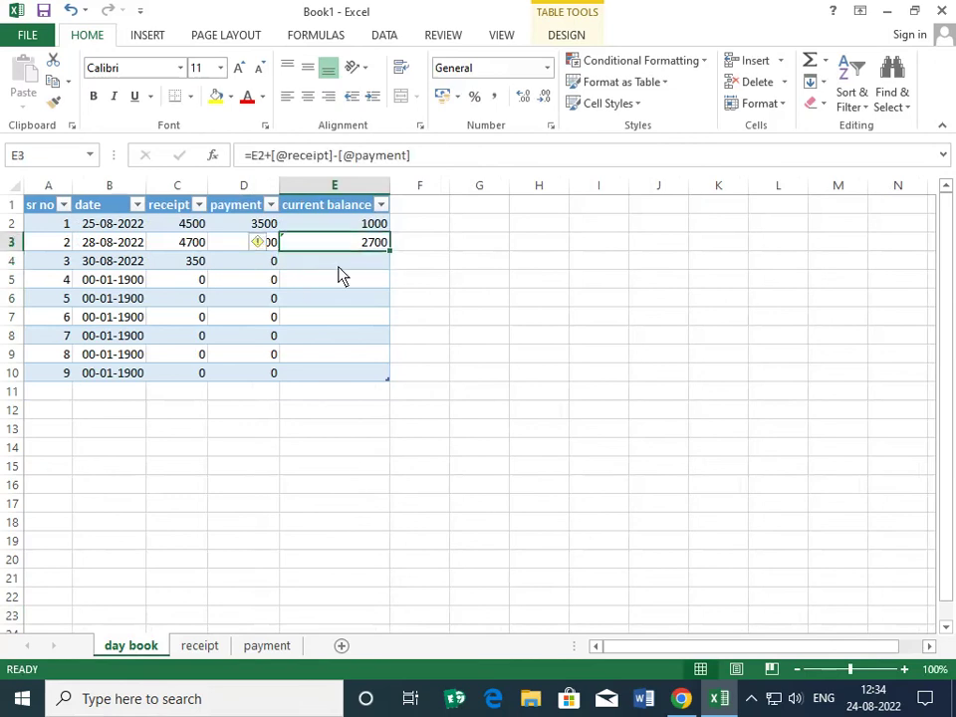
drag(390, 257, 394, 388)
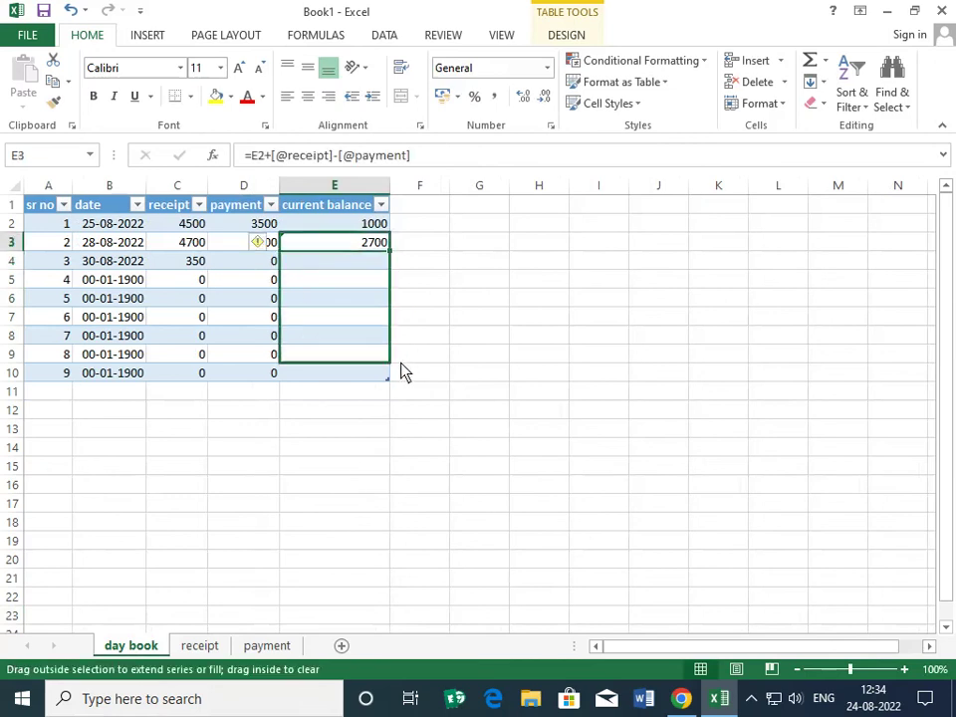
drag(315, 279, 319, 260)
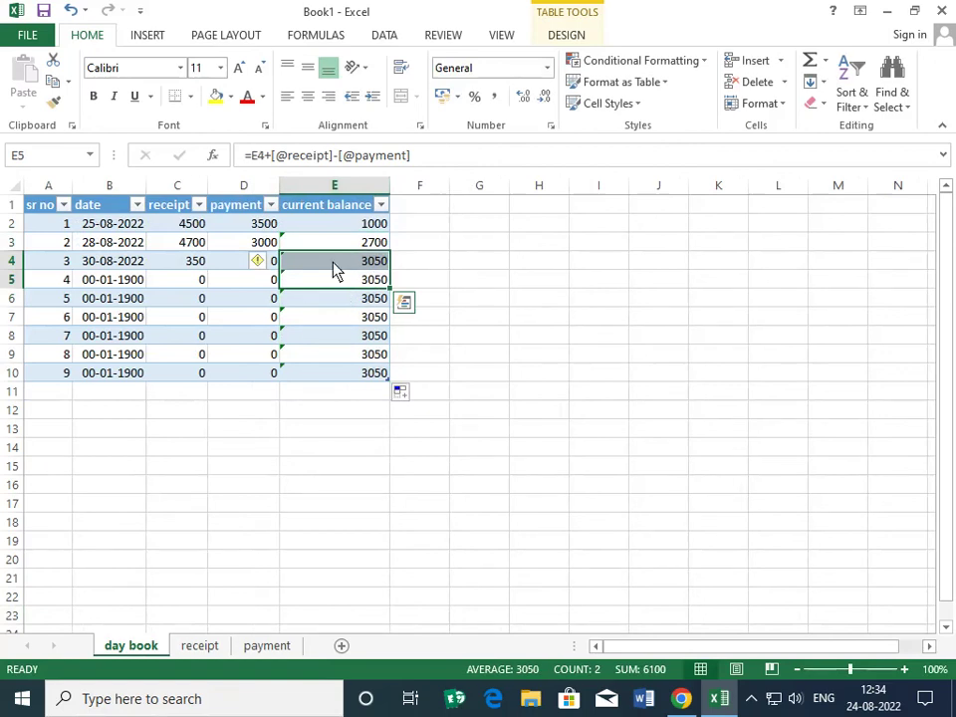
click(334, 264)
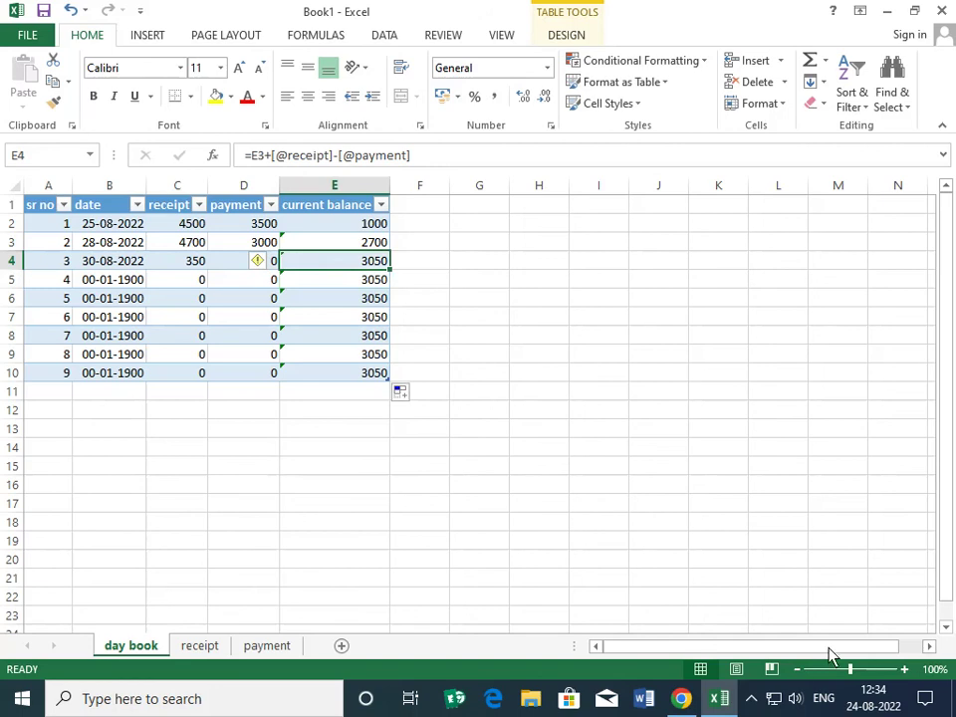
click(751, 697)
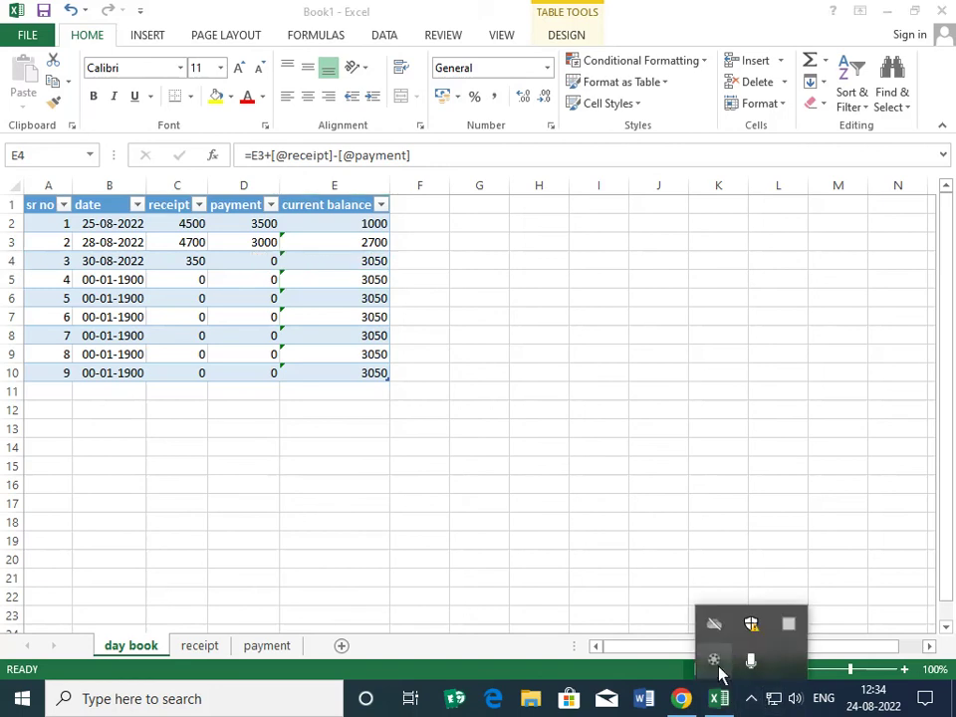